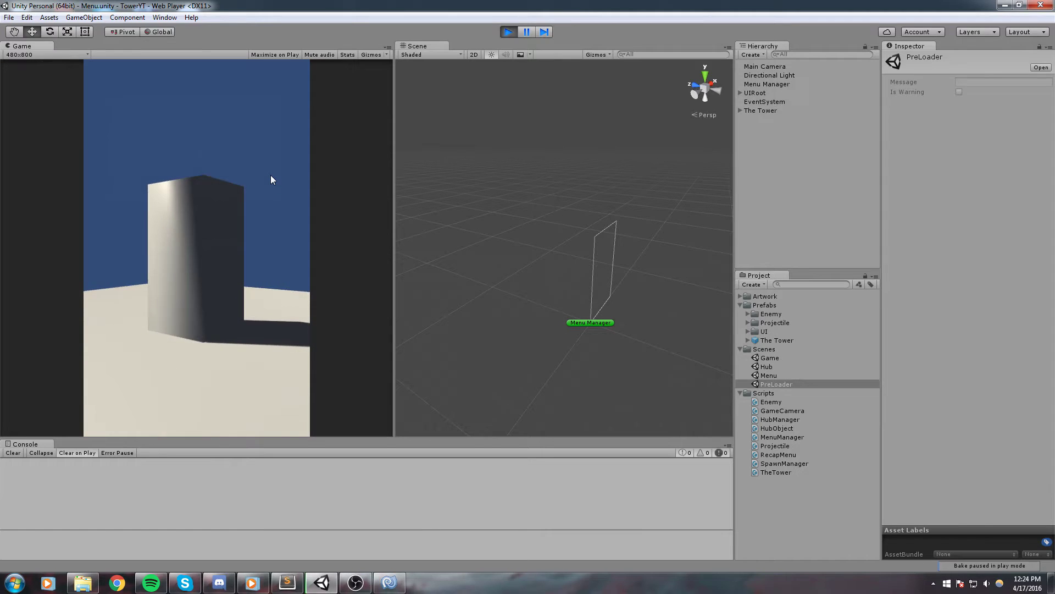
Go from the running game's menu through the hub into the Game scene.
{"action": "left_click", "coordinate": [223, 244]}
{"action": "left_click", "coordinate": [207, 286]}
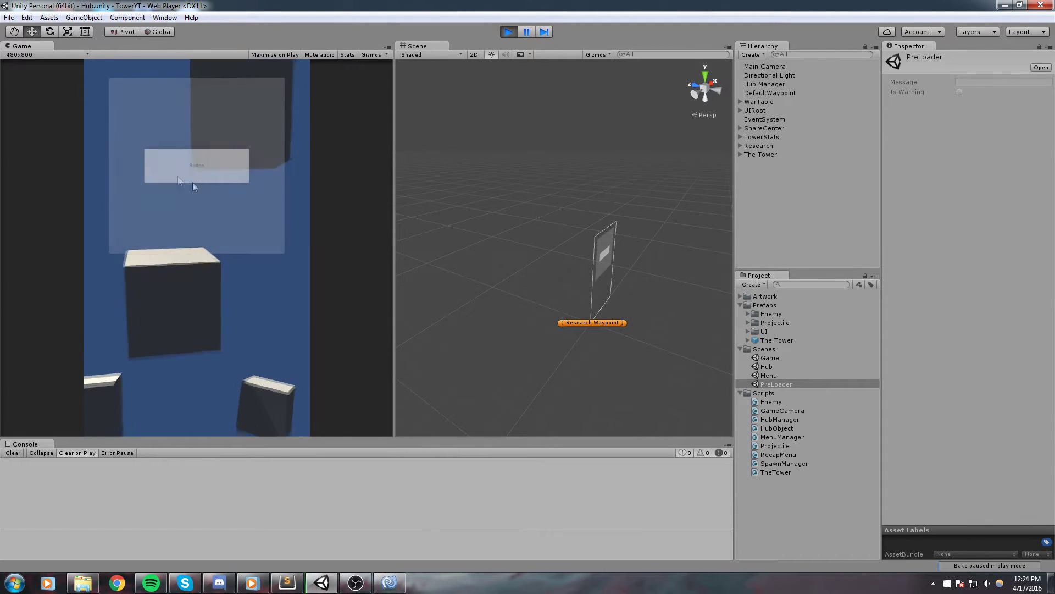
{"action": "left_click", "coordinate": [160, 163]}
Scroll through the Hitpoint upgrade list in the running game, and frame the Main Camera in the scene view.
{"action": "left_click_drag", "start_coordinate": [205, 355], "coordinate": [198, 126]}
{"action": "left_click_drag", "start_coordinate": [219, 308], "coordinate": [206, 473]}
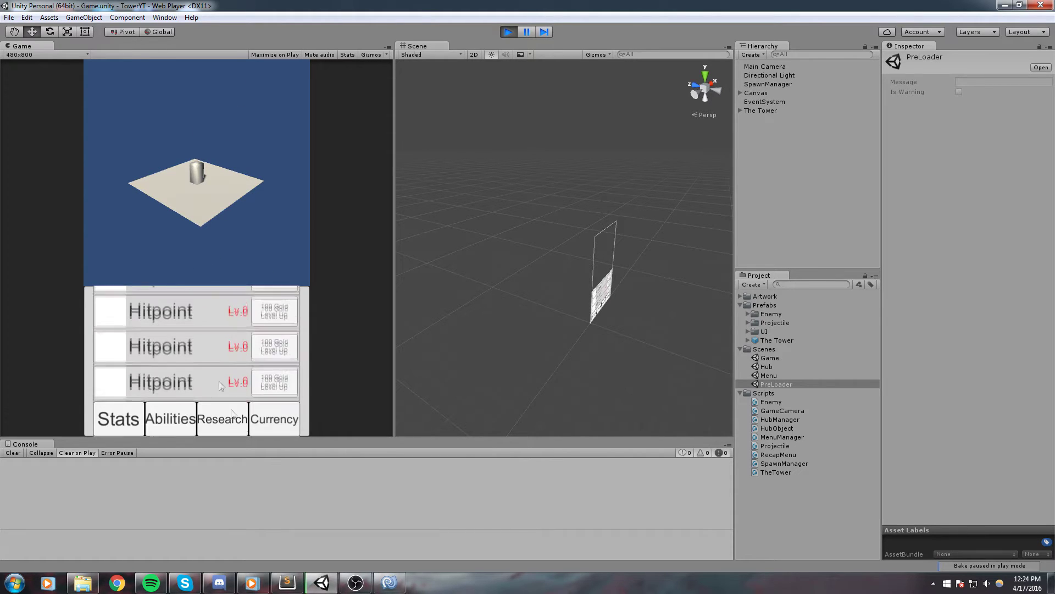
{"action": "left_click_drag", "start_coordinate": [201, 380], "coordinate": [192, 182]}
{"action": "left_click_drag", "start_coordinate": [180, 345], "coordinate": [172, 299]}
{"action": "scroll", "coordinate": [159, 325], "scroll_direction": "down", "scroll_amount": 3}
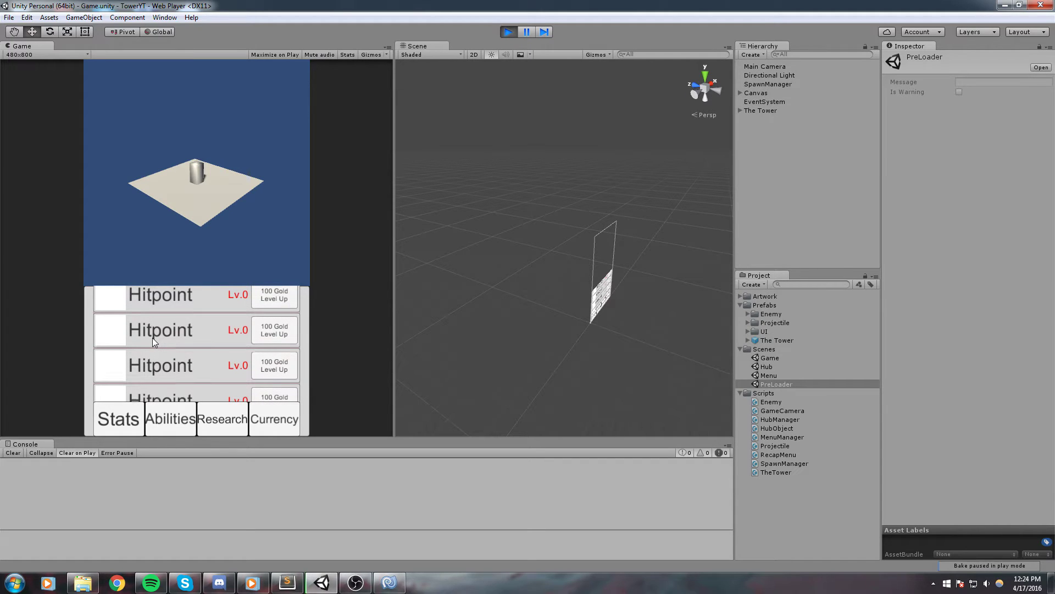
{"action": "left_click_drag", "start_coordinate": [206, 359], "coordinate": [195, 281]}
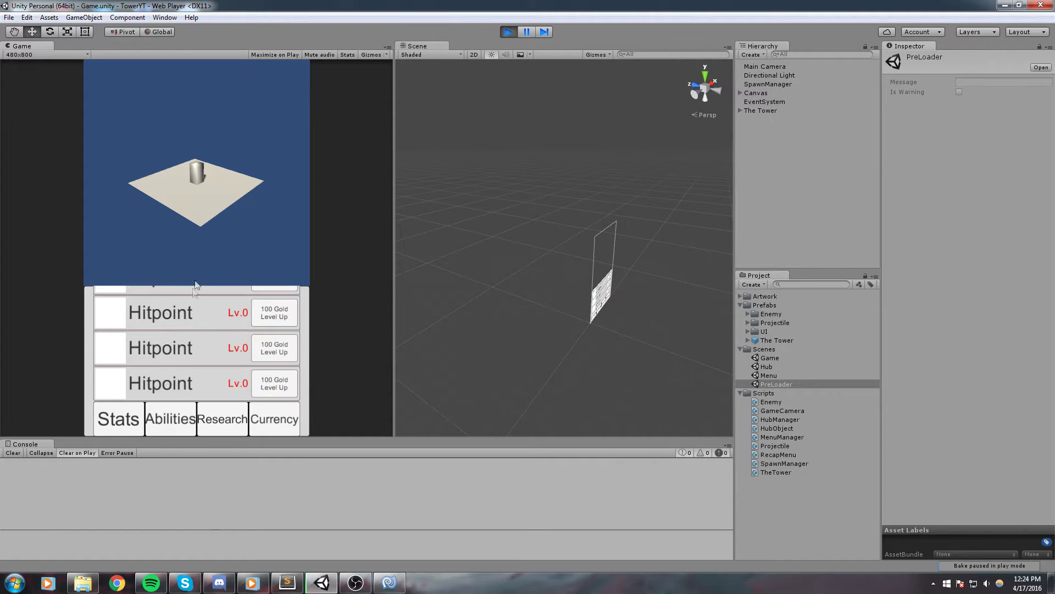
{"action": "left_click_drag", "start_coordinate": [183, 390], "coordinate": [175, 340]}
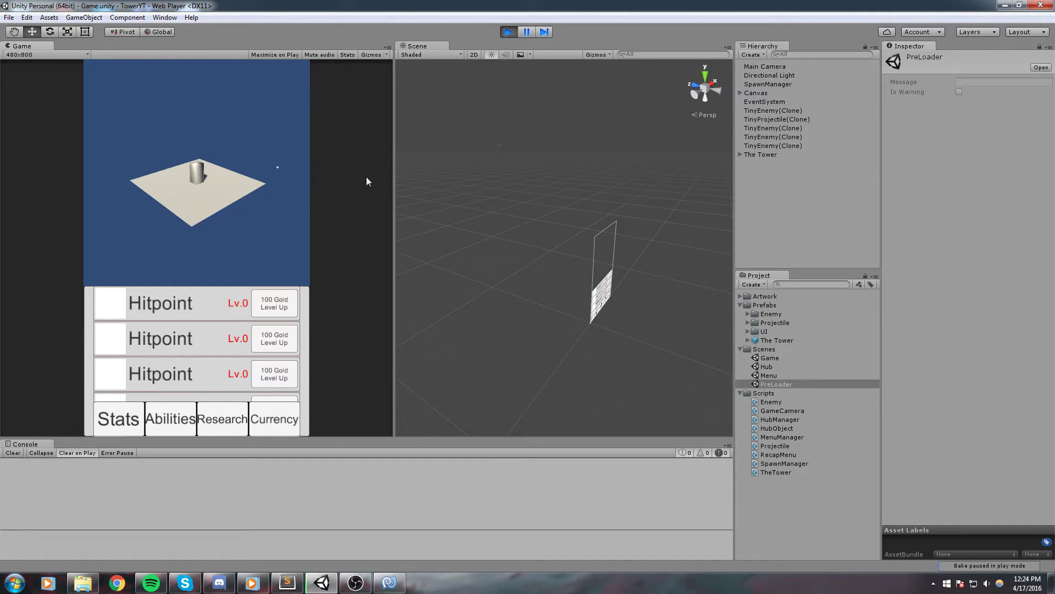
{"action": "double_click", "coordinate": [769, 67]}
{"action": "right_click_drag", "start_coordinate": [599, 175], "coordinate": [230, 198]}
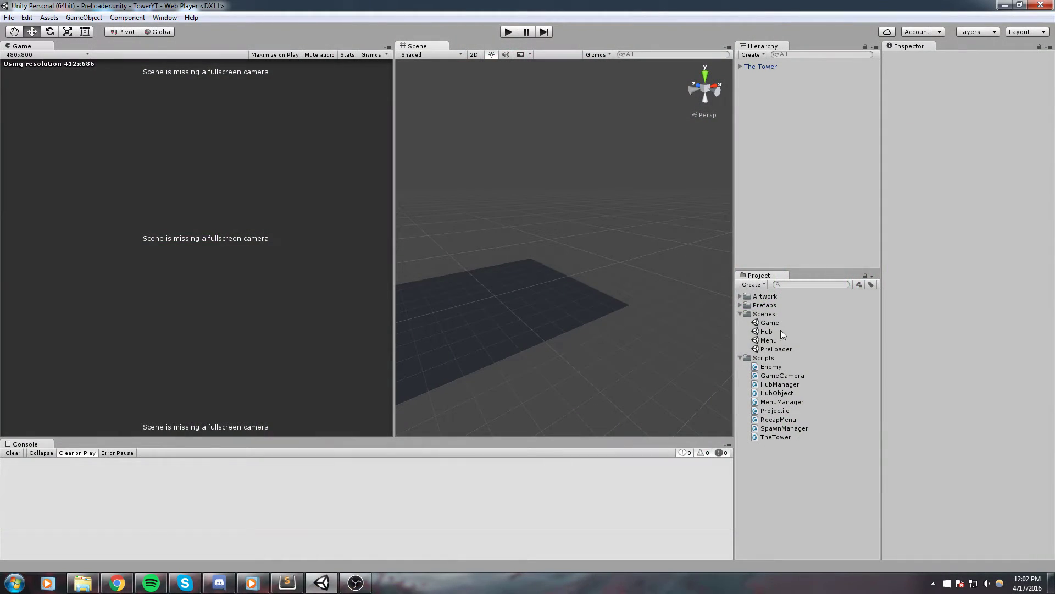
Open the Game scene and add a UI panel named BottomUI under the Canvas.
{"action": "double_click", "coordinate": [769, 323]}
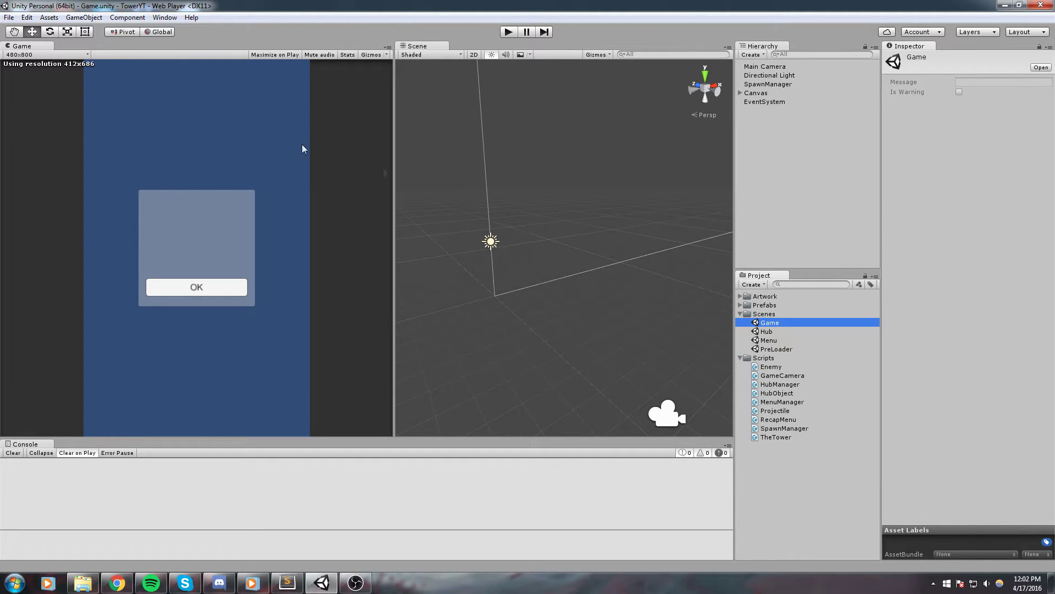
{"action": "right_click", "coordinate": [764, 93]}
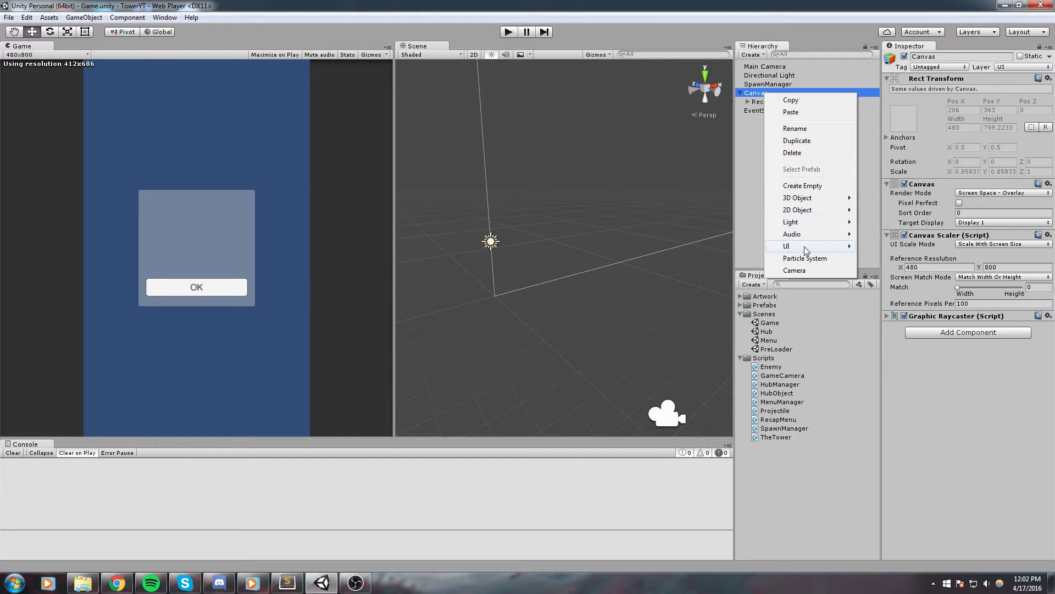
{"action": "mouse_move", "coordinate": [802, 248]}
{"action": "left_click", "coordinate": [881, 367]}
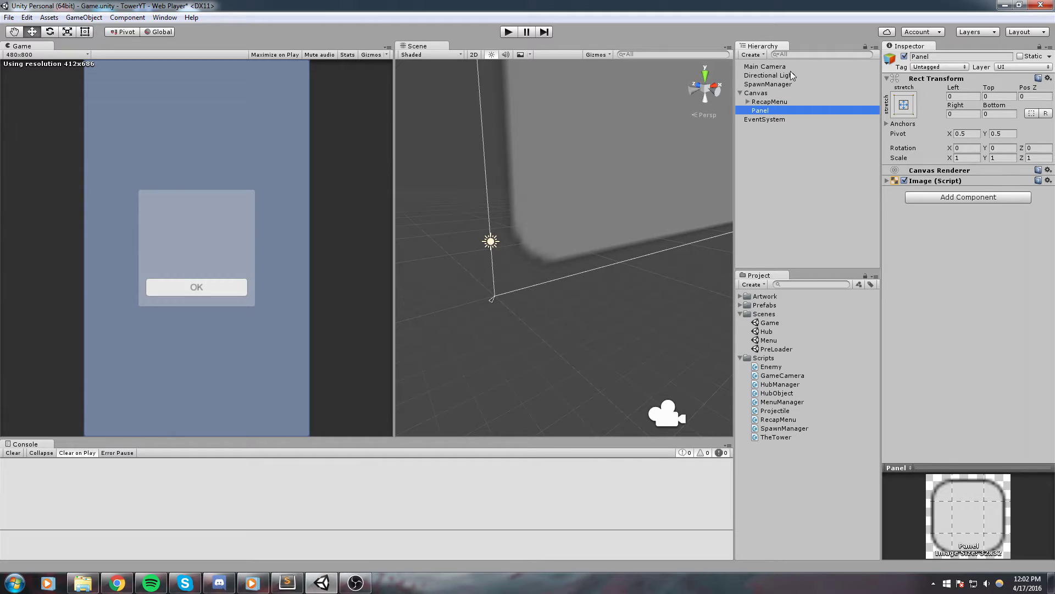
{"action": "key", "text": "F2"}
{"action": "type", "text": "BottomUI"}
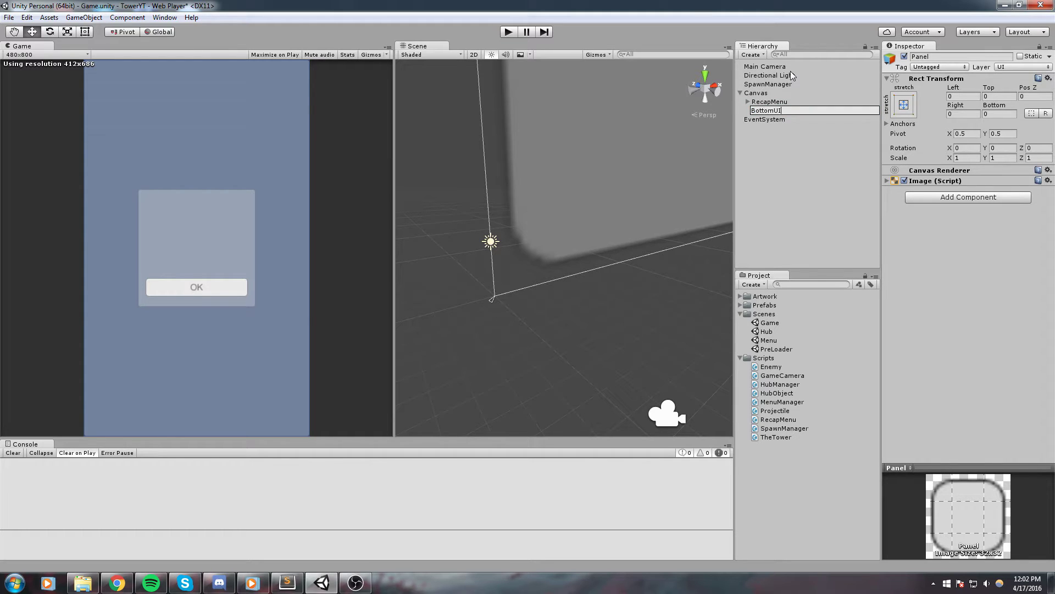
{"action": "key", "text": "Return"}
Make the BottomUI panel's image fully opaque by setting its colour's alpha to 255.
{"action": "left_click", "coordinate": [904, 105]}
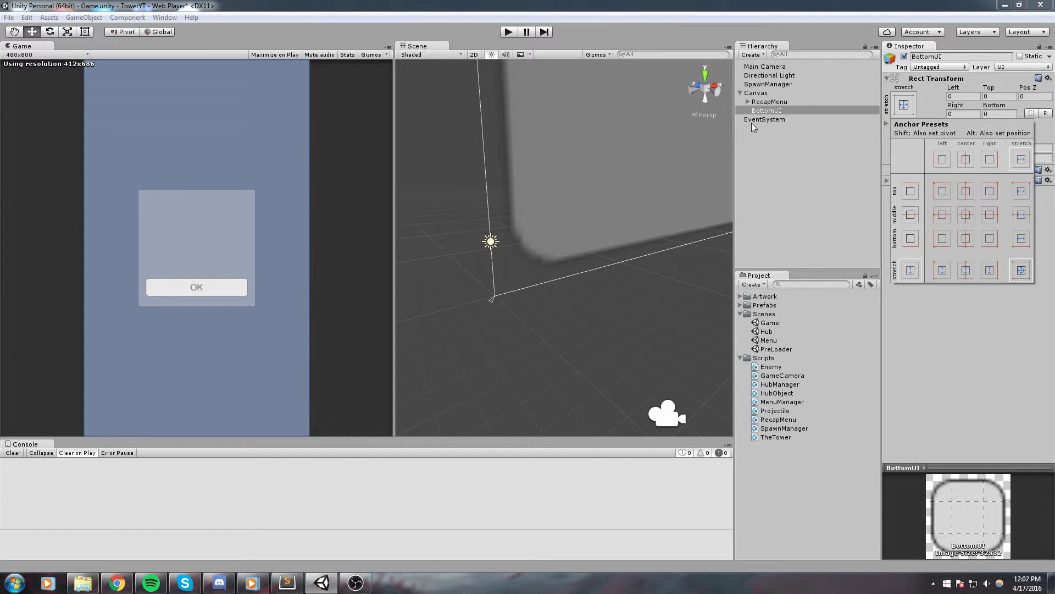
{"action": "left_click", "coordinate": [428, 156]}
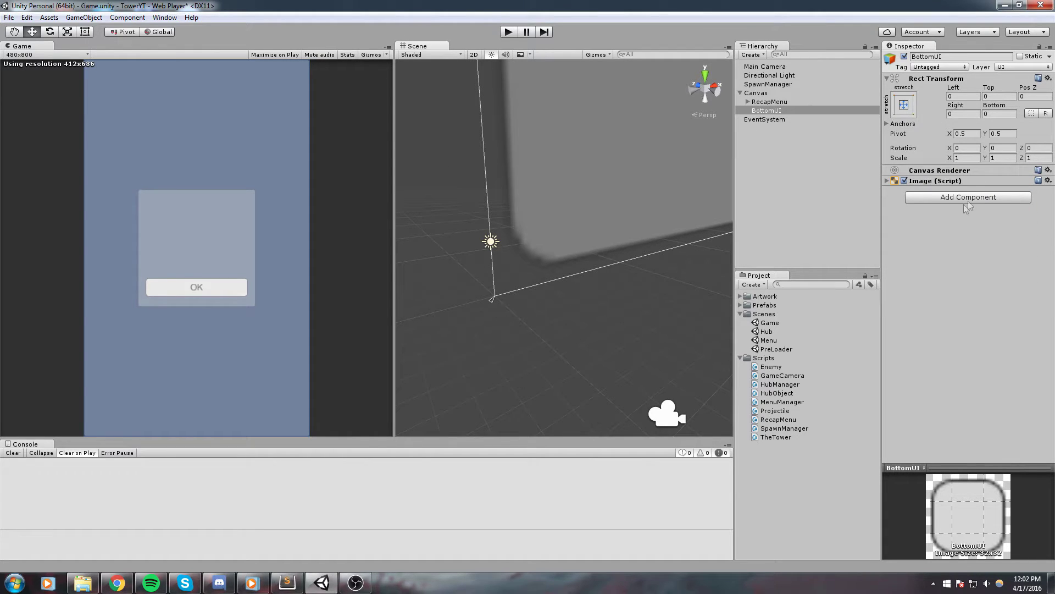
{"action": "left_click", "coordinate": [929, 182]}
{"action": "scroll", "coordinate": [559, 184], "scroll_direction": "down", "scroll_amount": 3}
{"action": "middle_click_drag", "start_coordinate": [559, 183], "coordinate": [526, 247]}
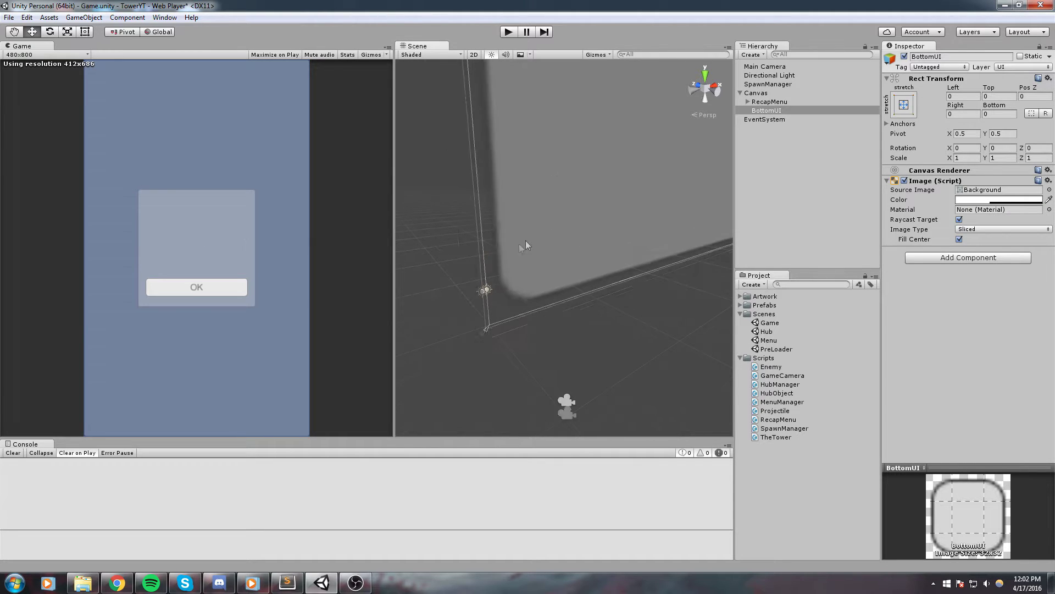
{"action": "left_click", "coordinate": [774, 111]}
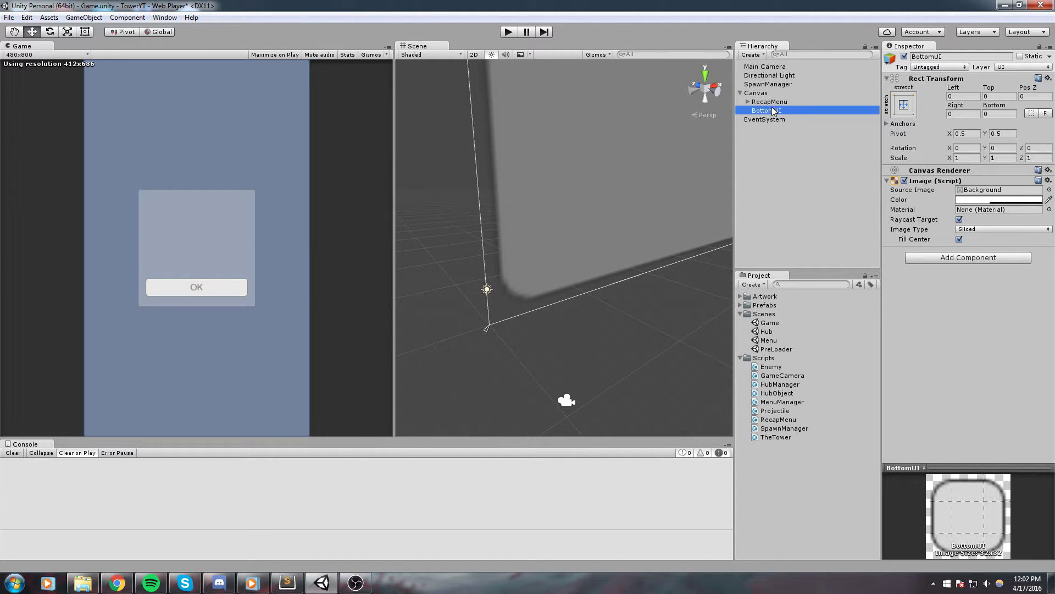
{"action": "left_click", "coordinate": [971, 200]}
{"action": "left_click_drag", "start_coordinate": [654, 308], "coordinate": [720, 302]}
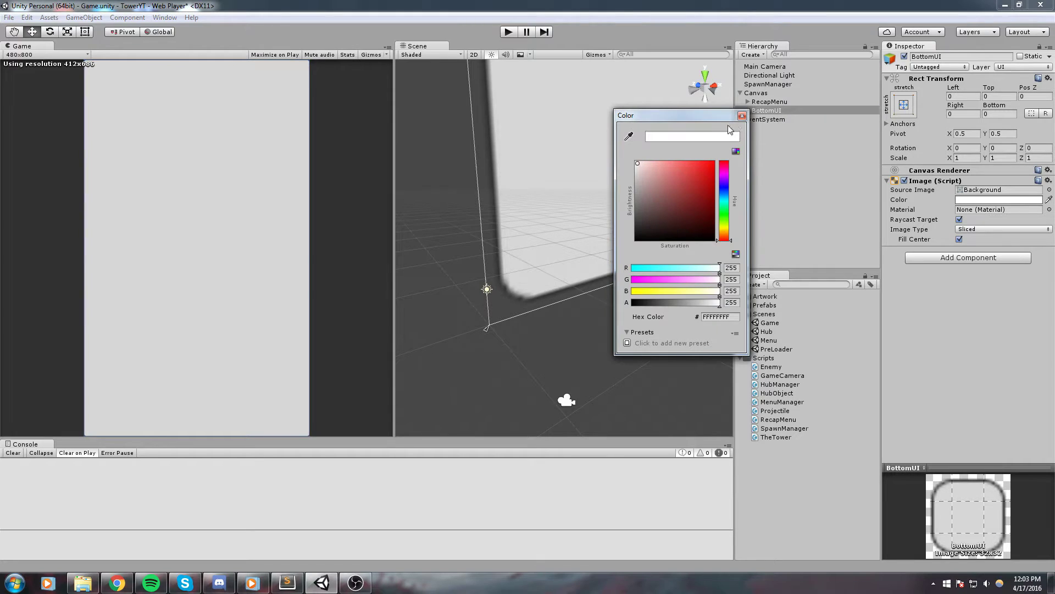
{"action": "left_click", "coordinate": [742, 115]}
Anchor the BottomUI panel to the bottom center of the Canvas, setting its pivot and position to match.
{"action": "middle_click_drag", "start_coordinate": [527, 189], "coordinate": [520, 231]}
{"action": "scroll", "coordinate": [511, 219], "scroll_direction": "down", "scroll_amount": 2}
{"action": "left_click", "coordinate": [946, 182]}
{"action": "scroll", "coordinate": [542, 190], "scroll_direction": "down", "scroll_amount": 2}
{"action": "right_click_drag", "start_coordinate": [520, 230], "coordinate": [533, 208]}
{"action": "scroll", "coordinate": [546, 218], "scroll_direction": "down", "scroll_amount": 1}
{"action": "left_click_drag", "start_coordinate": [547, 222], "coordinate": [638, 263], "text": "alt"}
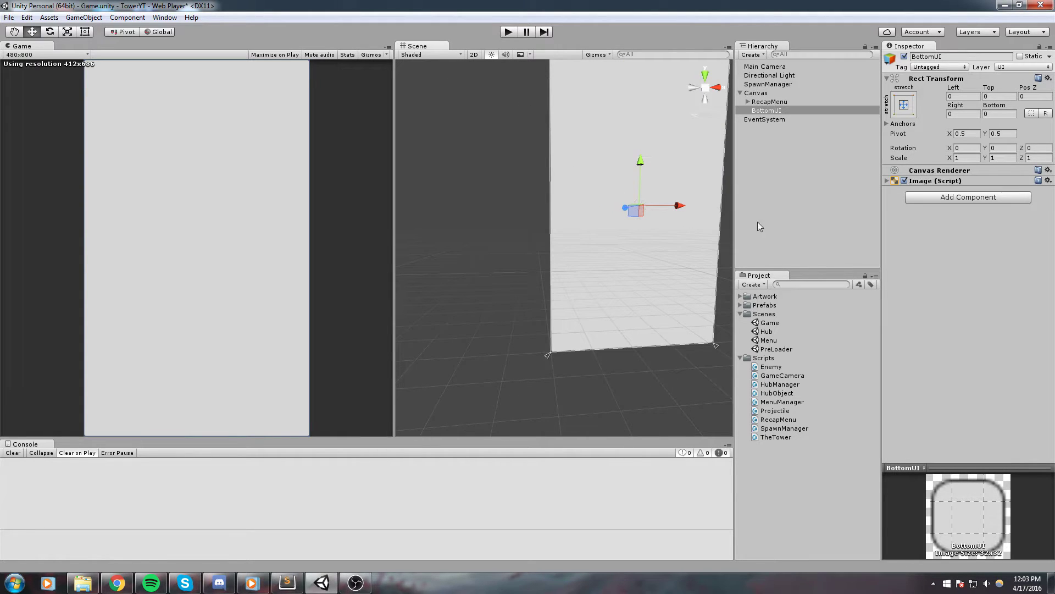
{"action": "left_click", "coordinate": [904, 104]}
{"action": "left_click", "coordinate": [967, 238], "text": "shift"}
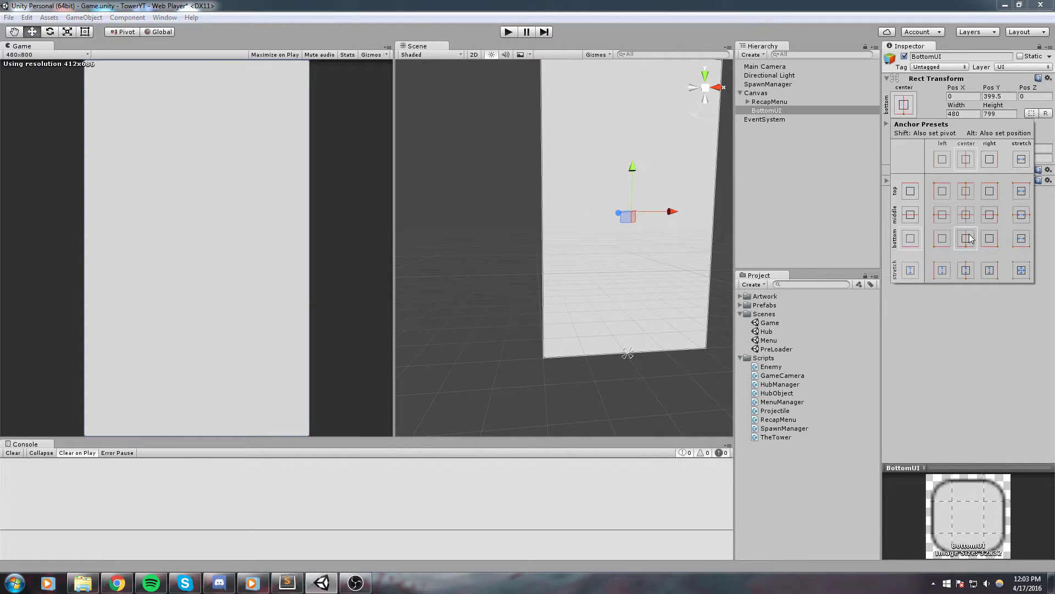
{"action": "left_click", "coordinate": [967, 238], "text": "alt"}
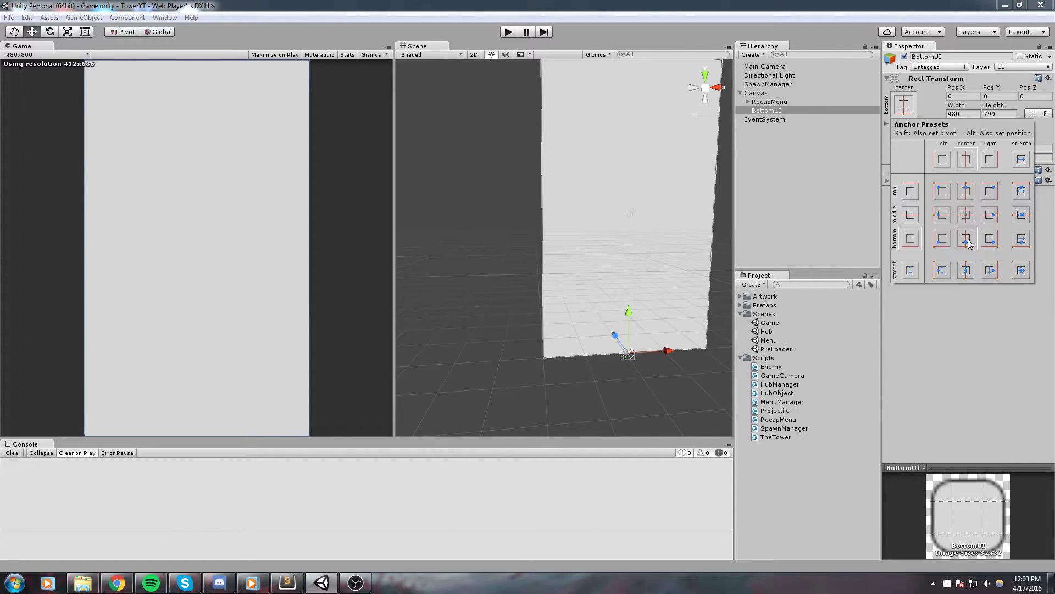
Set the BottomUI panel's height to 800-480, using the Canvas reference resolution, and save the scene.
{"action": "left_click", "coordinate": [998, 114]}
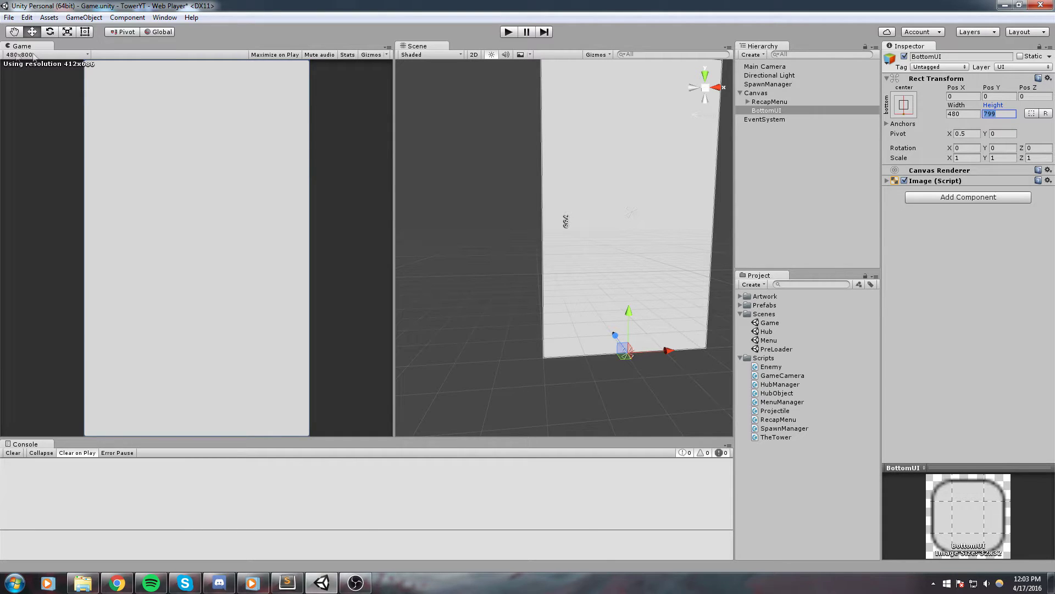
{"action": "left_click", "coordinate": [764, 93]}
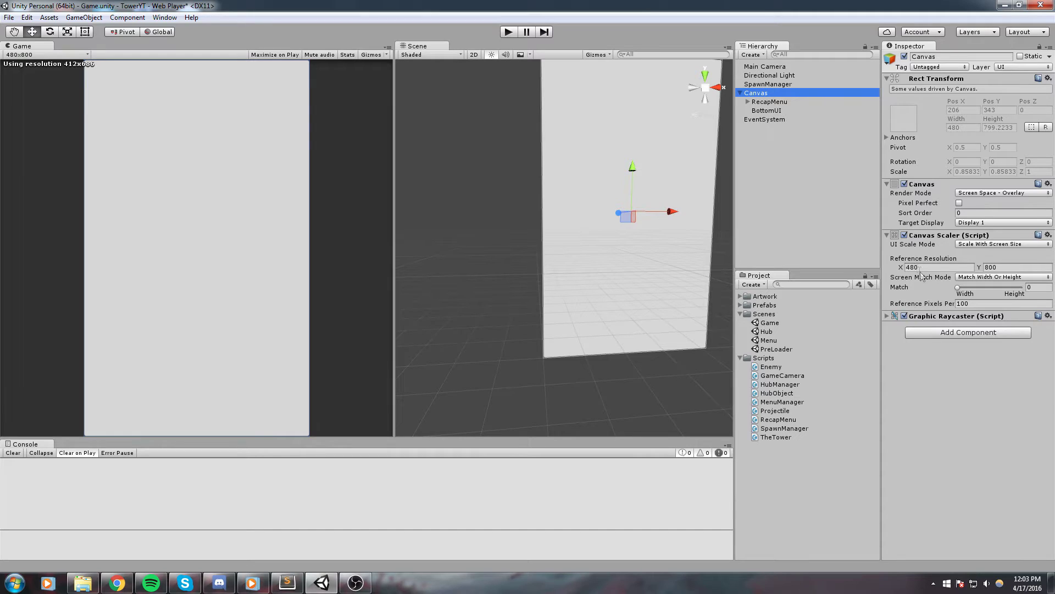
{"action": "left_click", "coordinate": [768, 102]}
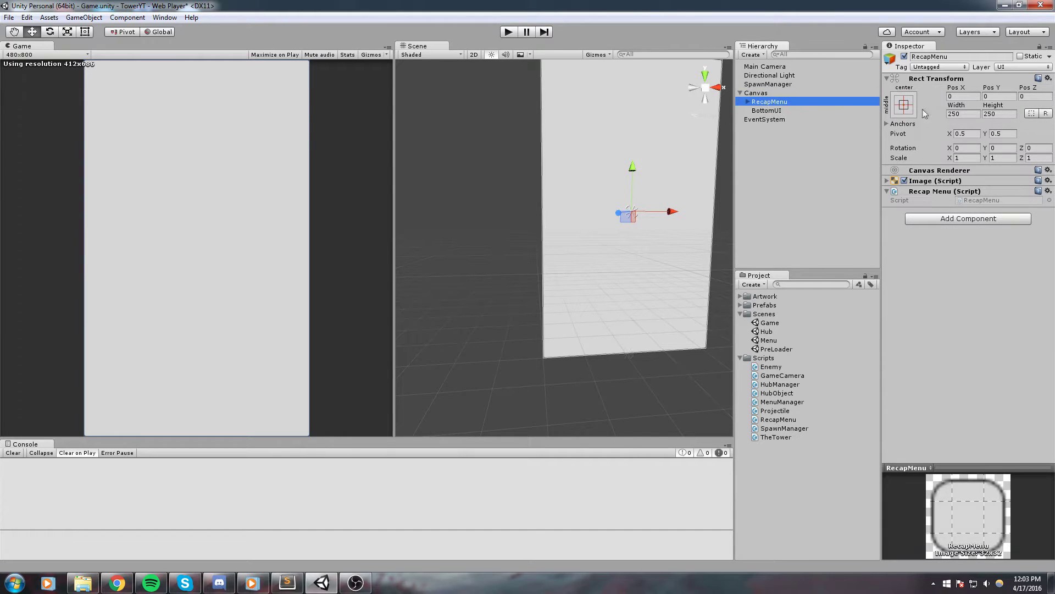
{"action": "key", "text": "Down"}
{"action": "left_click", "coordinate": [1013, 113]}
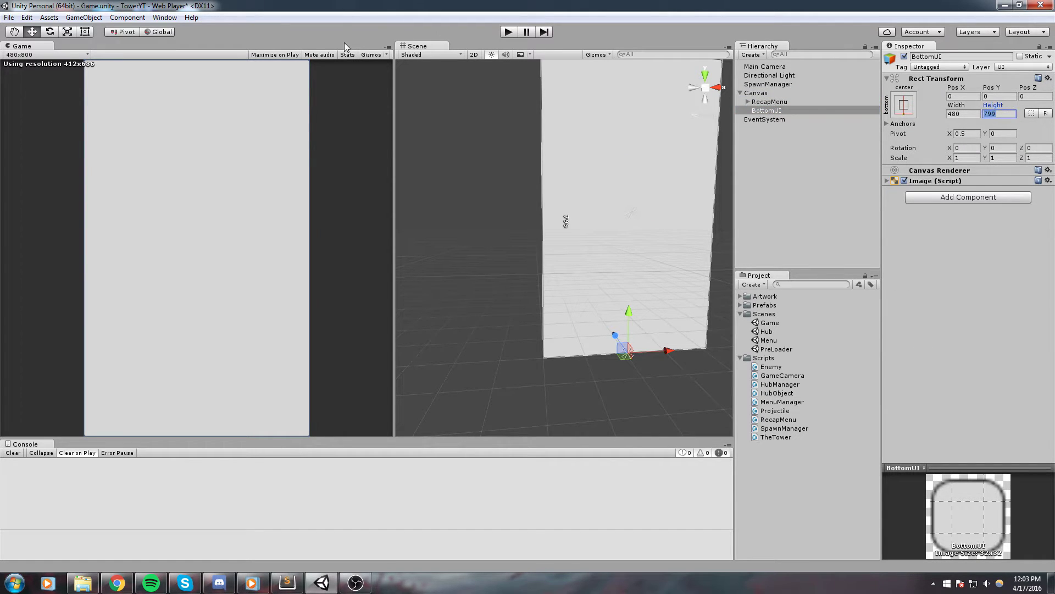
{"action": "type", "text": "800-480"}
{"action": "scroll", "coordinate": [631, 288], "scroll_direction": "down", "scroll_amount": 4}
{"action": "middle_click_drag", "start_coordinate": [676, 231], "coordinate": [619, 287]}
{"action": "left_click_drag", "start_coordinate": [462, 106], "coordinate": [674, 314]}
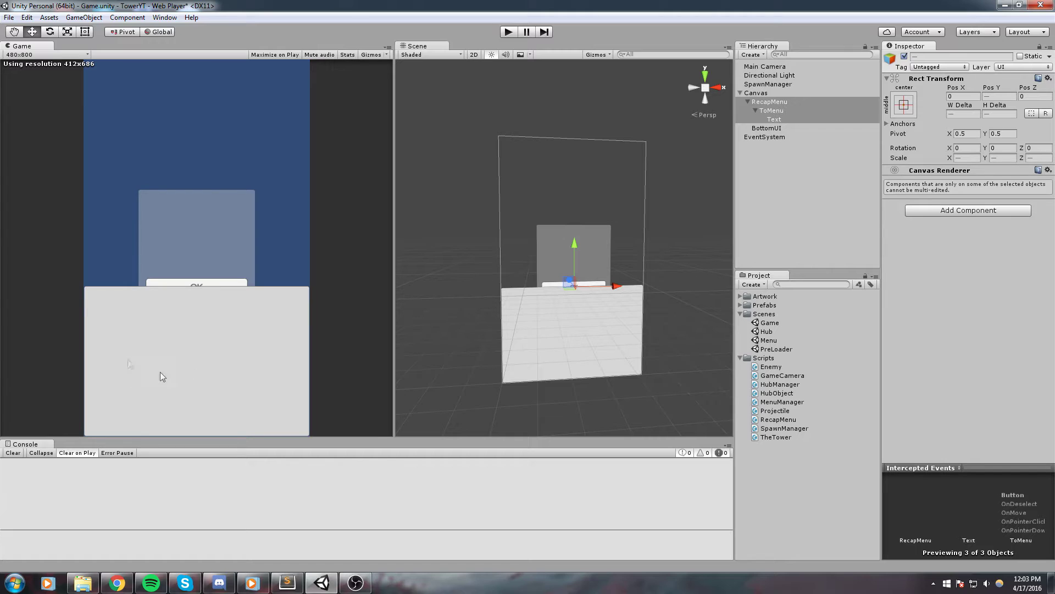
{"action": "left_click", "coordinate": [825, 189]}
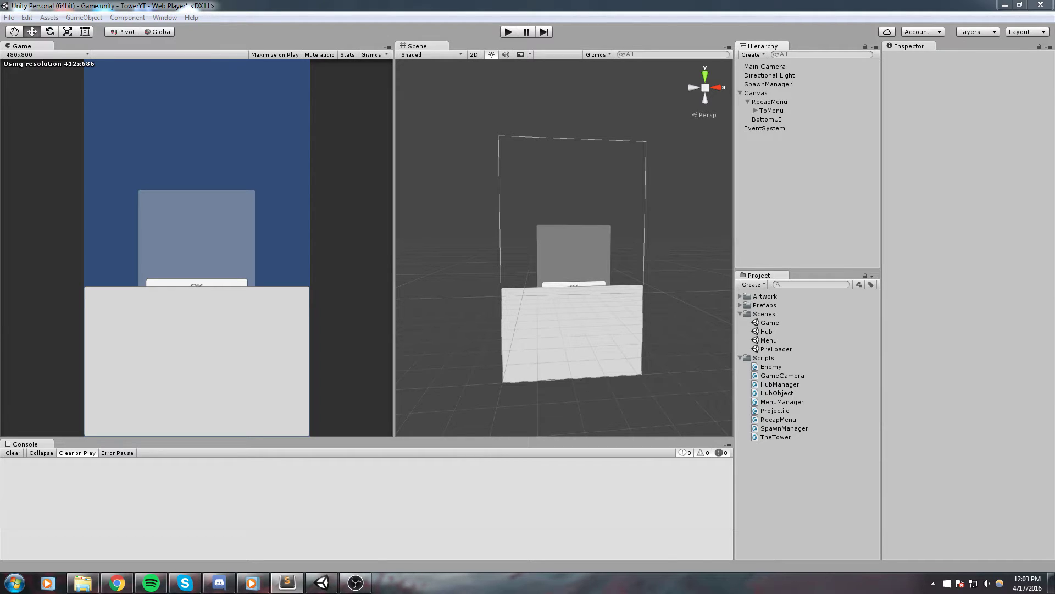
{"action": "middle_click_drag", "start_coordinate": [640, 238], "coordinate": [587, 256]}
{"action": "key", "text": "ctrl+s"}
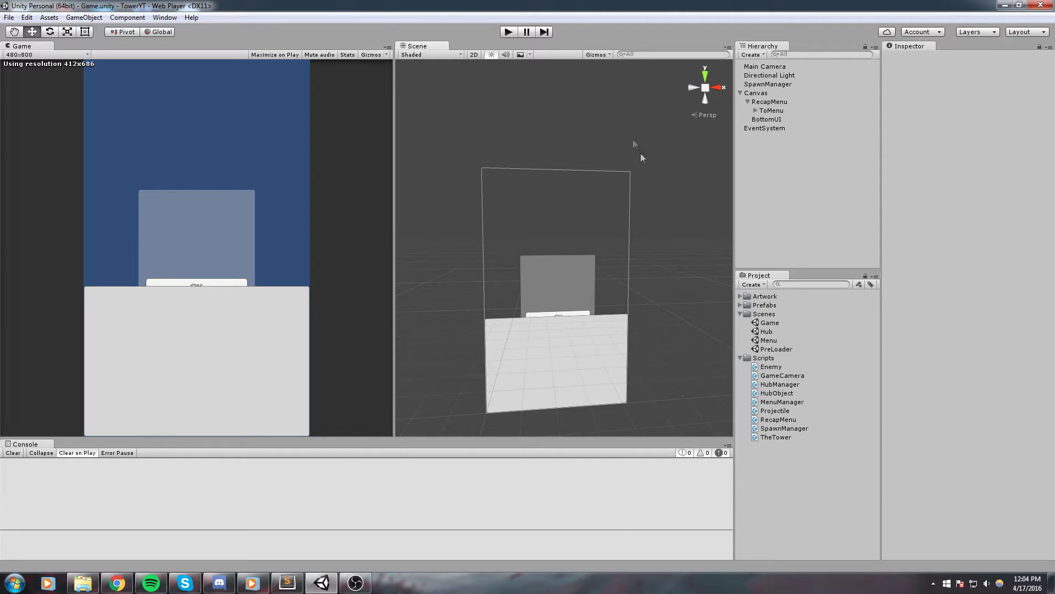
Add a second UI panel named NavigationBar directly under the Canvas.
{"action": "left_click", "coordinate": [777, 118]}
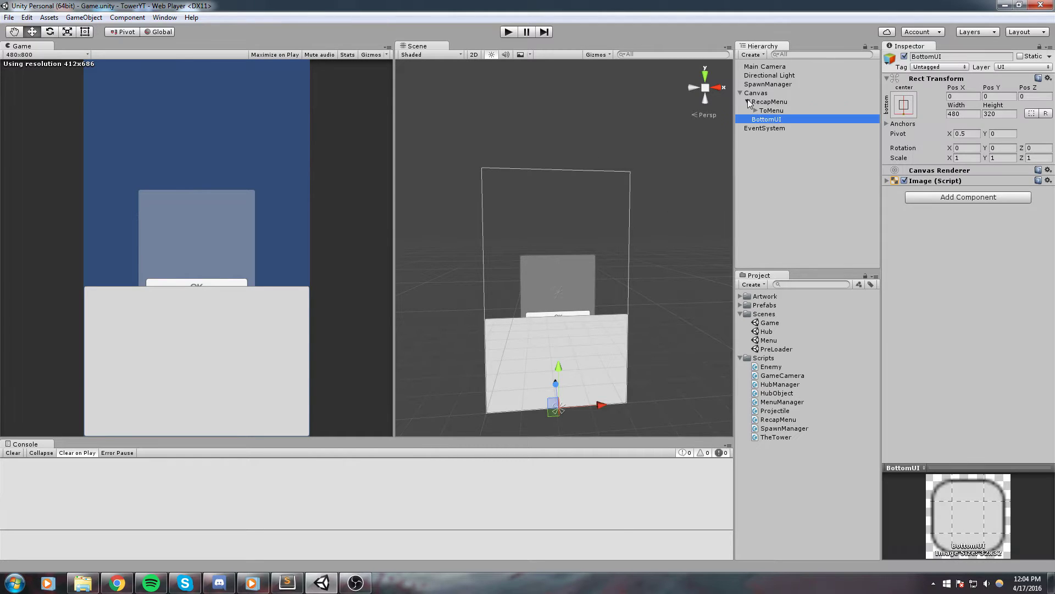
{"action": "left_click", "coordinate": [748, 102]}
{"action": "middle_click_drag", "start_coordinate": [522, 164], "coordinate": [577, 237]}
{"action": "scroll", "coordinate": [596, 219], "scroll_direction": "up", "scroll_amount": 2}
{"action": "right_click", "coordinate": [774, 112]}
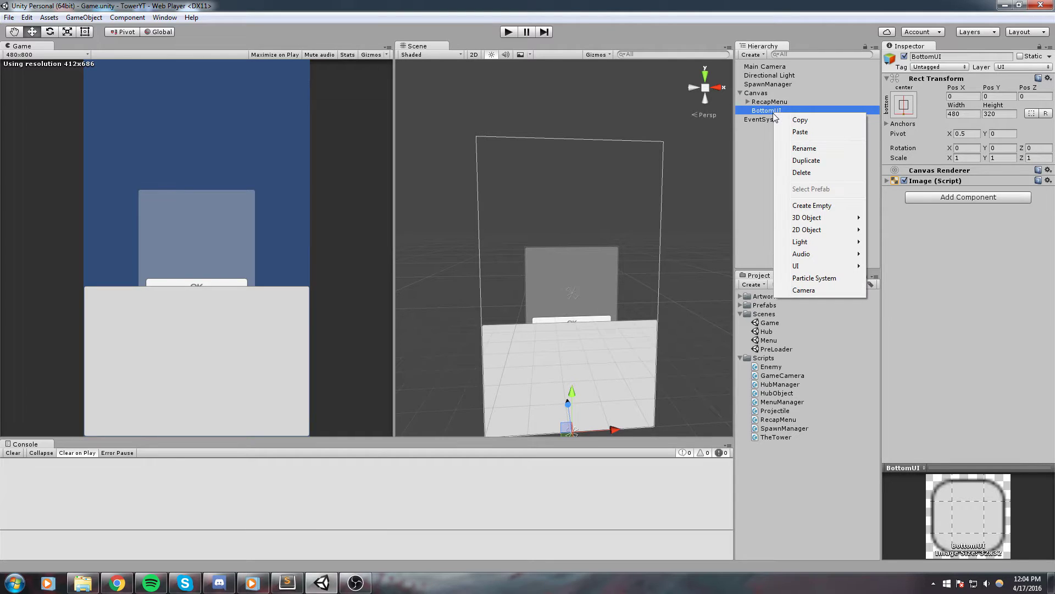
{"action": "left_click", "coordinate": [753, 93]}
{"action": "right_click", "coordinate": [752, 94]}
{"action": "right_click", "coordinate": [751, 93]}
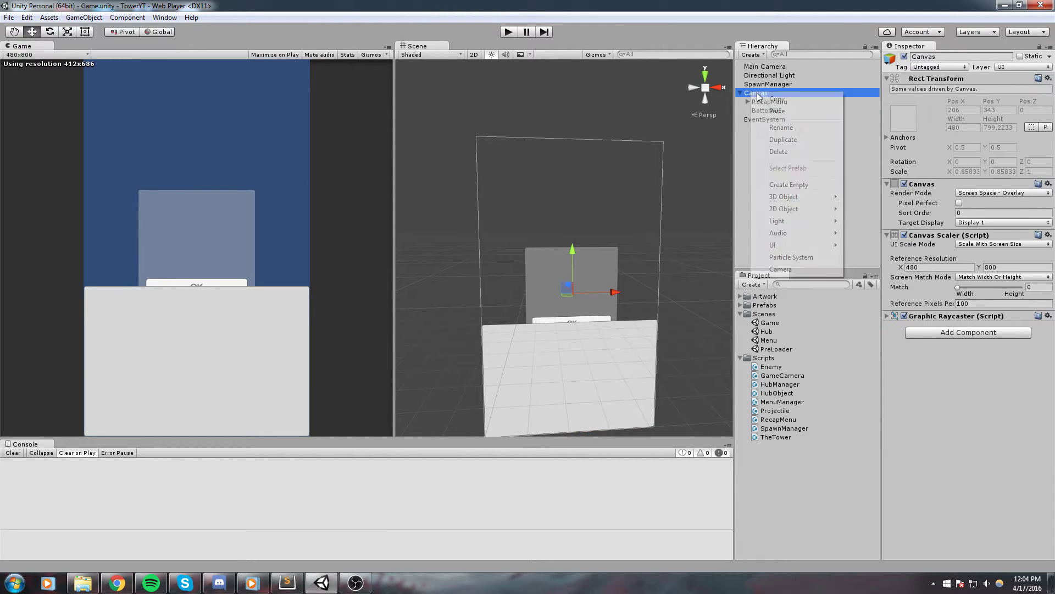
{"action": "mouse_move", "coordinate": [785, 248]}
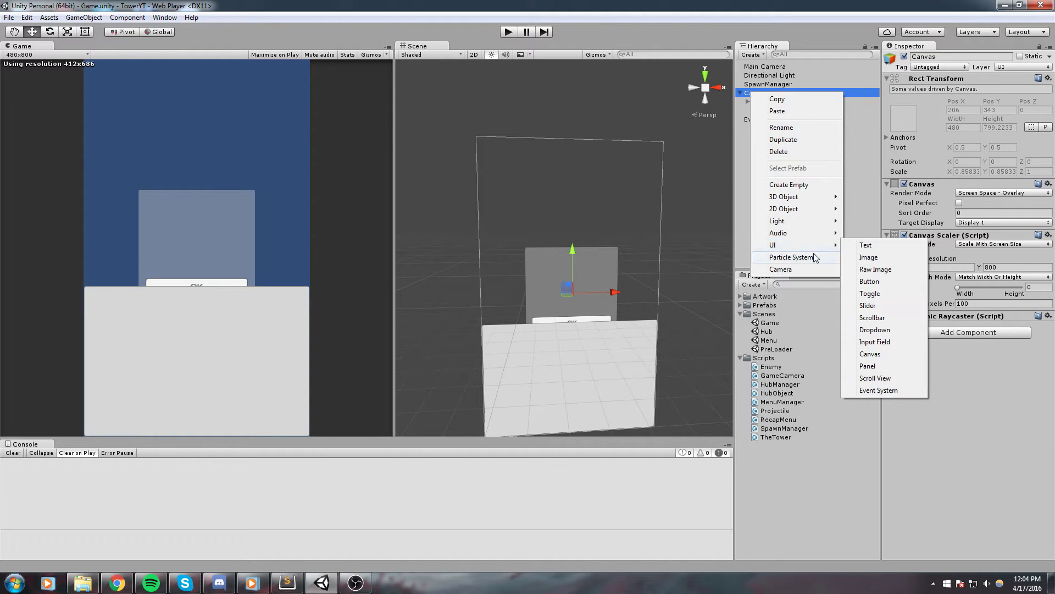
{"action": "left_click", "coordinate": [868, 365]}
{"action": "key", "text": "F2"}
{"action": "type", "text": "NavigationBar"}
{"action": "key", "text": "Return"}
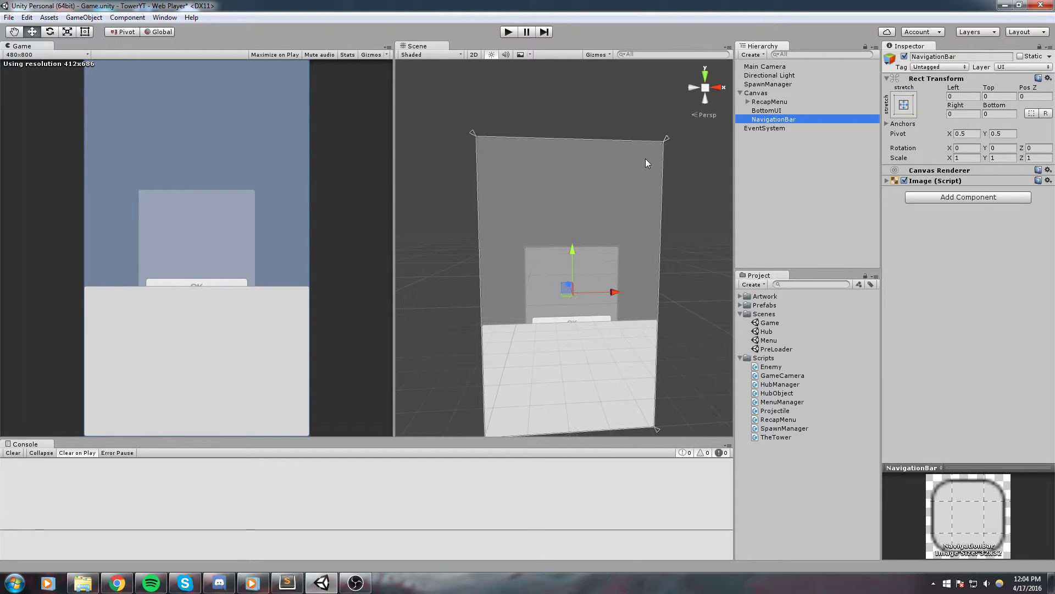
Anchor the NavigationBar panel to the bottom center of the Canvas, with matching pivot and position.
{"action": "middle_click_drag", "start_coordinate": [480, 229], "coordinate": [522, 166]}
{"action": "left_click", "coordinate": [904, 105]}
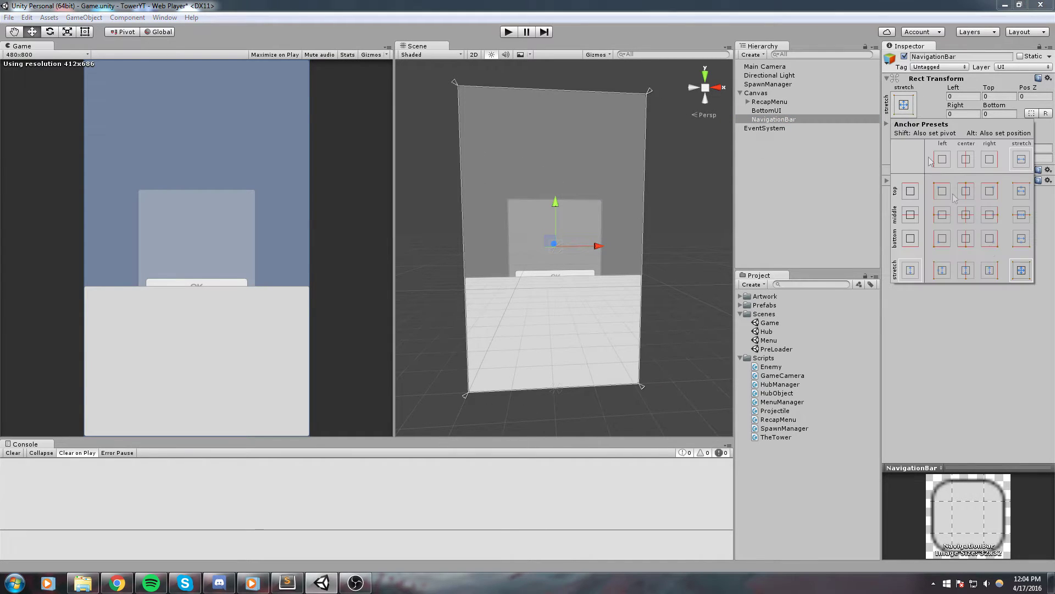
{"action": "left_click", "coordinate": [966, 238], "text": "shift"}
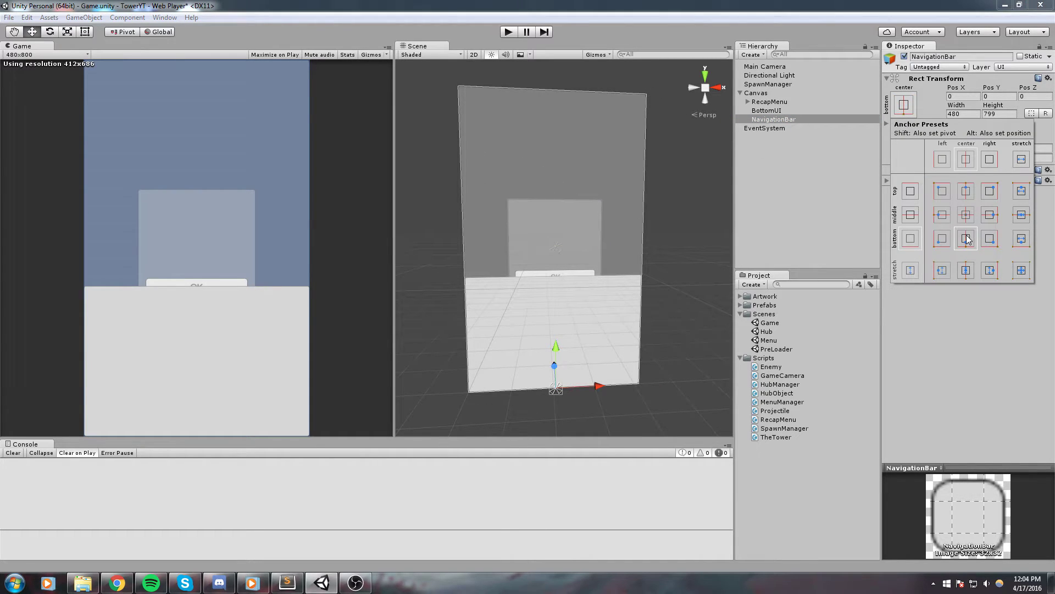
Set the NavigationBar panel's width to 440.
{"action": "left_click", "coordinate": [971, 114]}
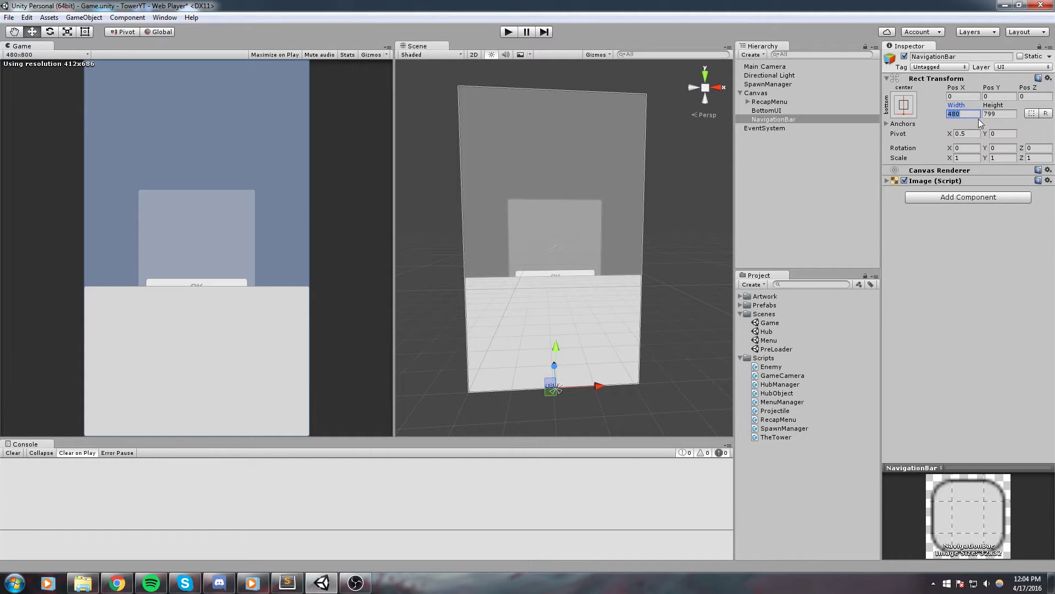
{"action": "type", "text": "440"}
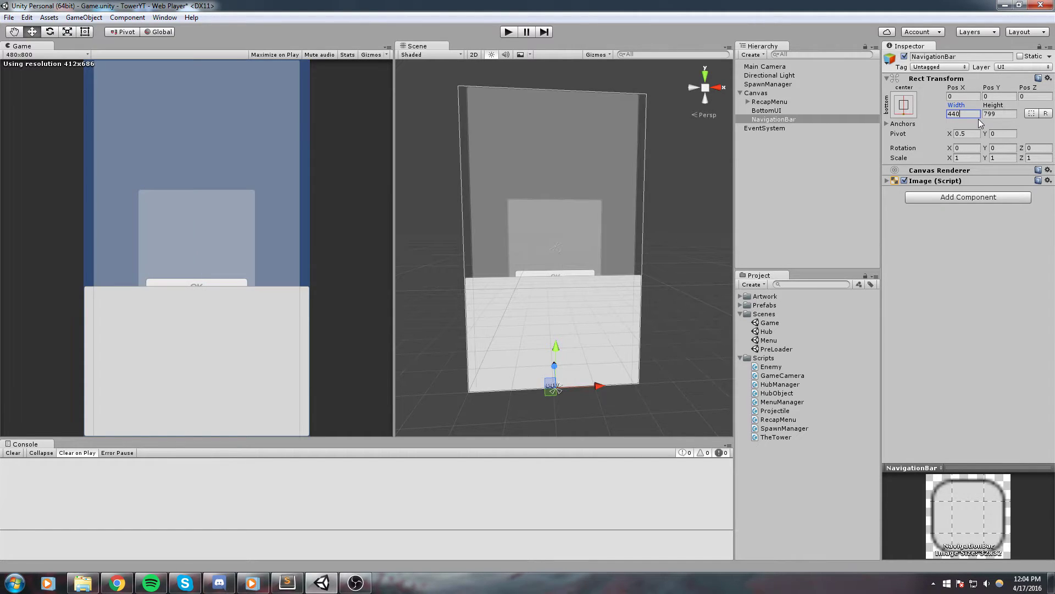
{"action": "middle_click_drag", "start_coordinate": [493, 247], "coordinate": [497, 206]}
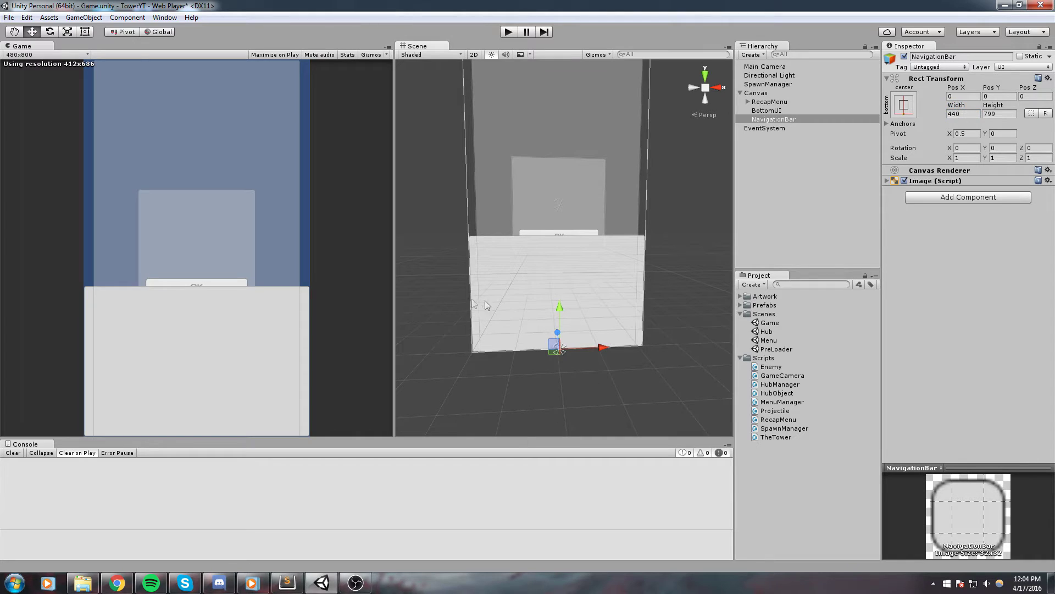
Set the NavigationBar panel's height to 75.
{"action": "left_click", "coordinate": [999, 114]}
{"action": "type", "text": "75"}
{"action": "scroll", "coordinate": [429, 295], "scroll_direction": "up", "scroll_amount": 2}
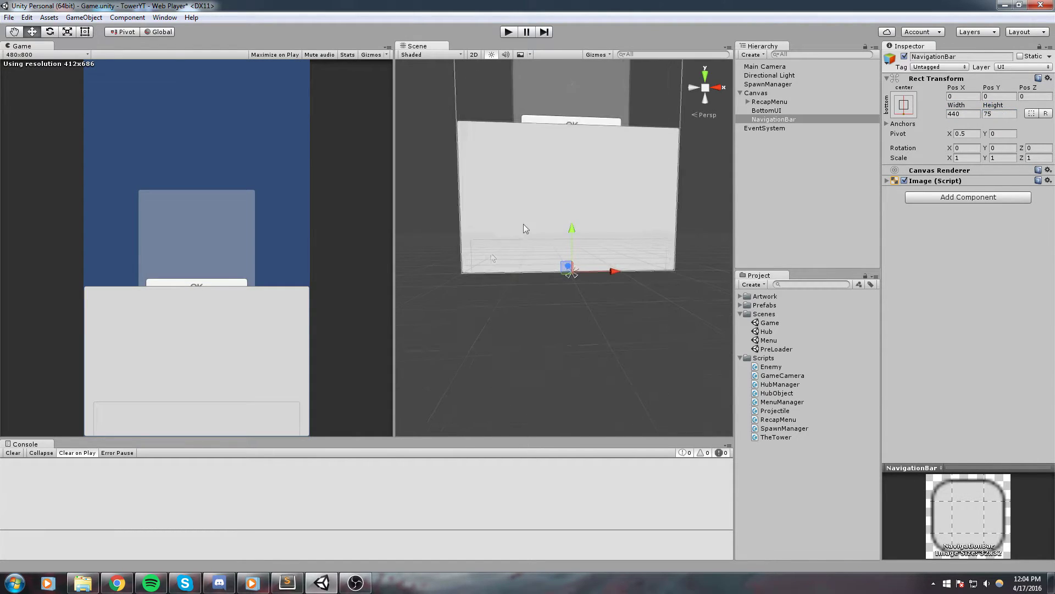
{"action": "middle_click_drag", "start_coordinate": [588, 246], "coordinate": [577, 262]}
{"action": "middle_click_drag", "start_coordinate": [500, 295], "coordinate": [509, 287]}
{"action": "scroll", "coordinate": [508, 287], "scroll_direction": "up", "scroll_amount": 1}
Change the NavigationBar's image color to fully opaque black and save the scene.
{"action": "left_click", "coordinate": [957, 180]}
{"action": "left_click", "coordinate": [990, 200]}
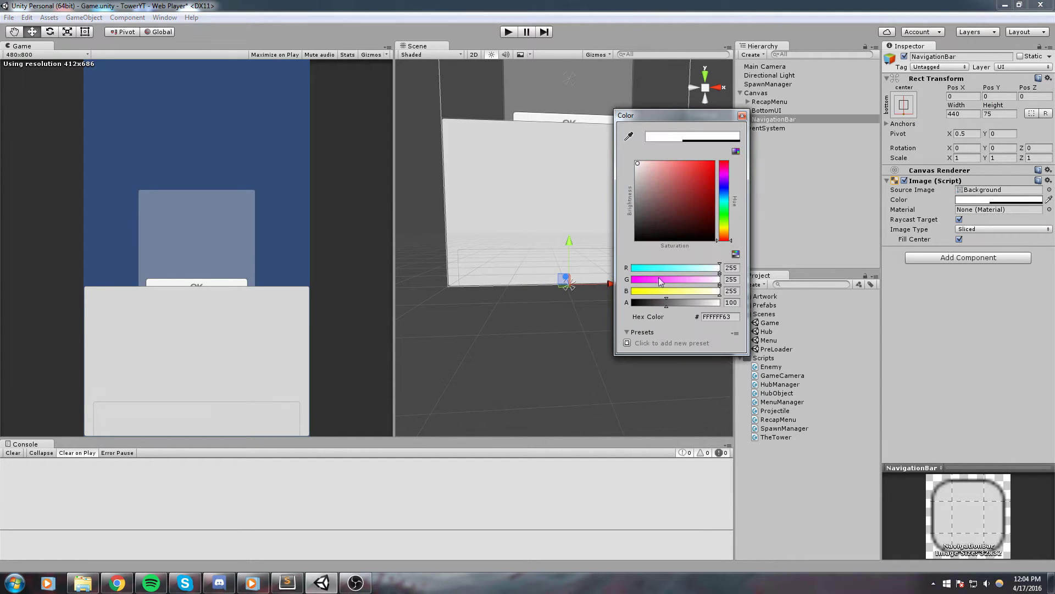
{"action": "left_click_drag", "start_coordinate": [666, 239], "coordinate": [631, 242]}
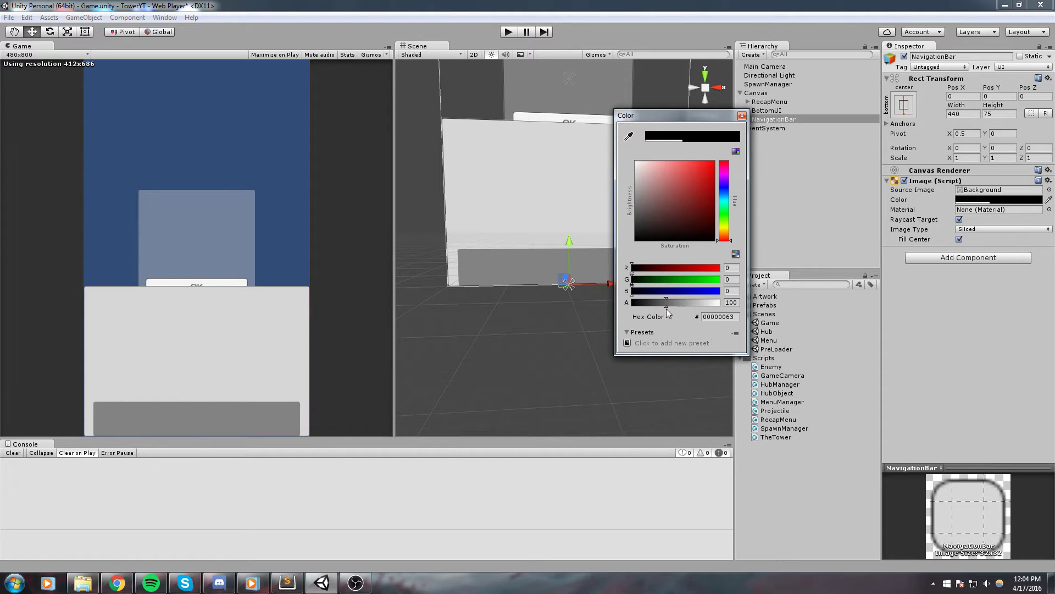
{"action": "left_click_drag", "start_coordinate": [667, 302], "coordinate": [798, 306]}
{"action": "left_click", "coordinate": [742, 116]}
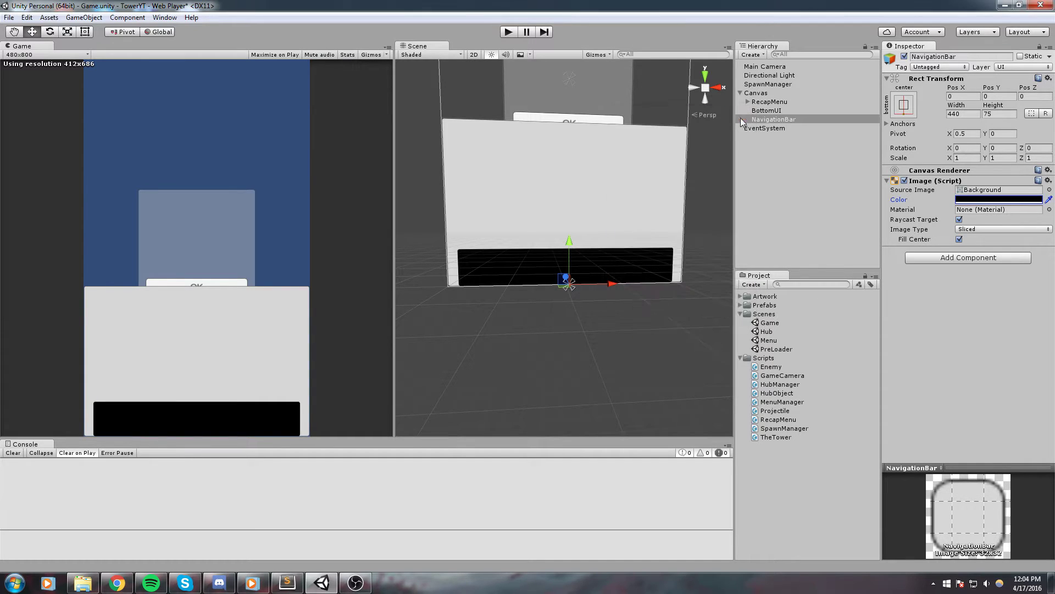
{"action": "scroll", "coordinate": [536, 230], "scroll_direction": "up", "scroll_amount": 1}
{"action": "middle_click_drag", "start_coordinate": [536, 230], "coordinate": [605, 246]}
{"action": "key", "text": "ctrl+s"}
Add a UI button as a child of NavigationBar.
{"action": "right_click", "coordinate": [767, 121]}
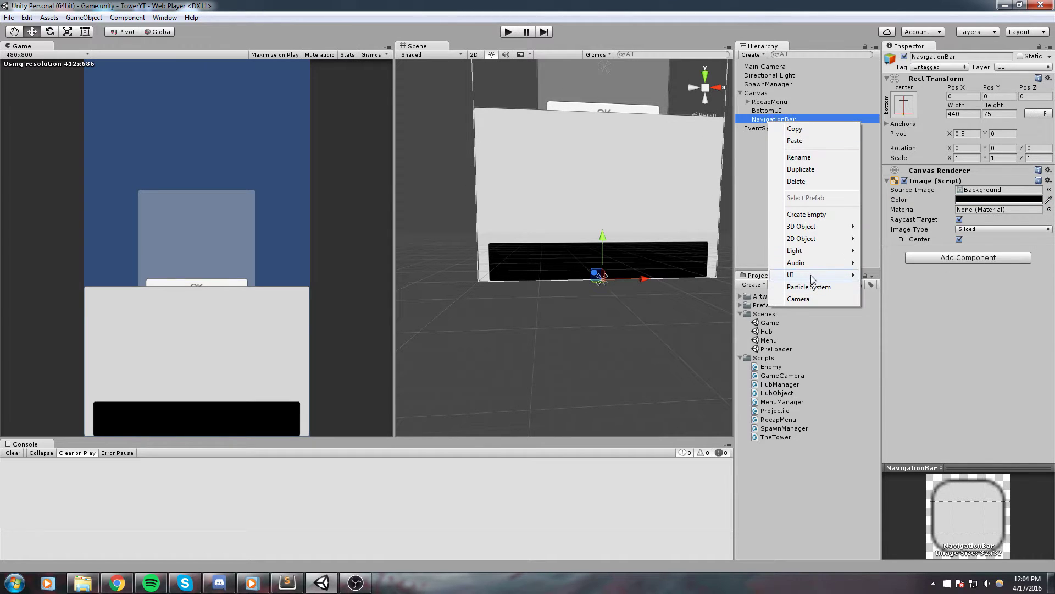
{"action": "mouse_move", "coordinate": [814, 274]}
{"action": "left_click", "coordinate": [903, 312]}
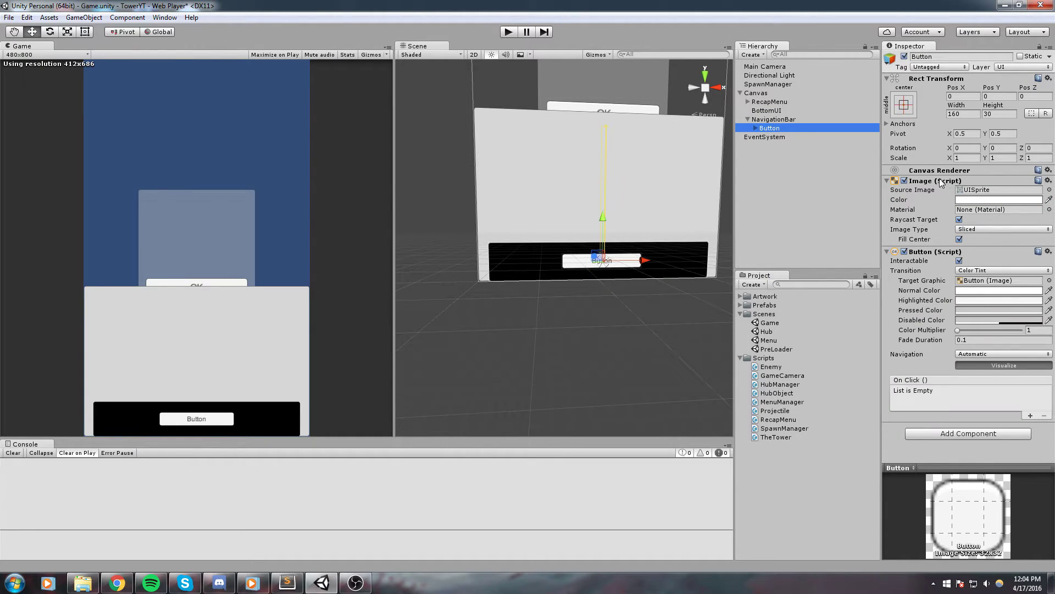
Set the new button's label text to Stats.
{"action": "left_click", "coordinate": [766, 130]}
{"action": "key", "text": "Right"}
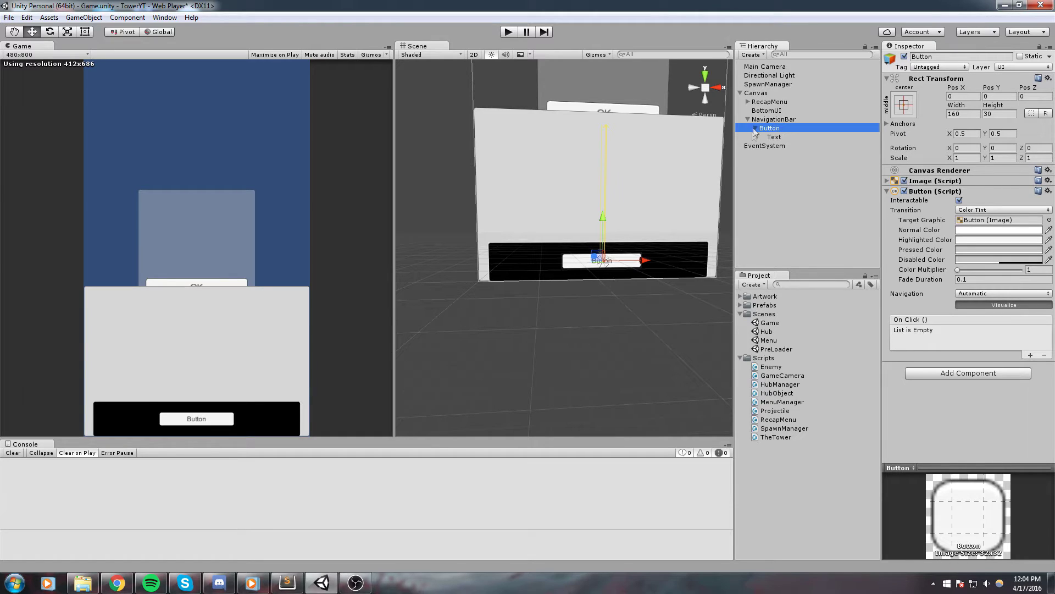
{"action": "left_click", "coordinate": [774, 136]}
{"action": "left_click_drag", "start_coordinate": [929, 205], "coordinate": [516, 174]}
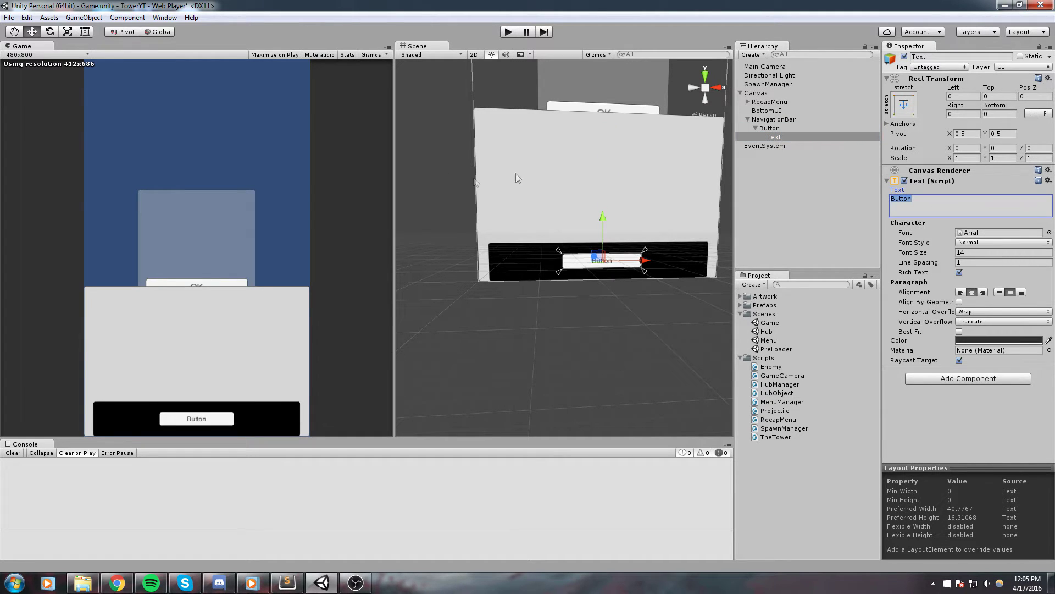
{"action": "type", "text": "Stats"}
{"action": "left_click", "coordinate": [338, 203]}
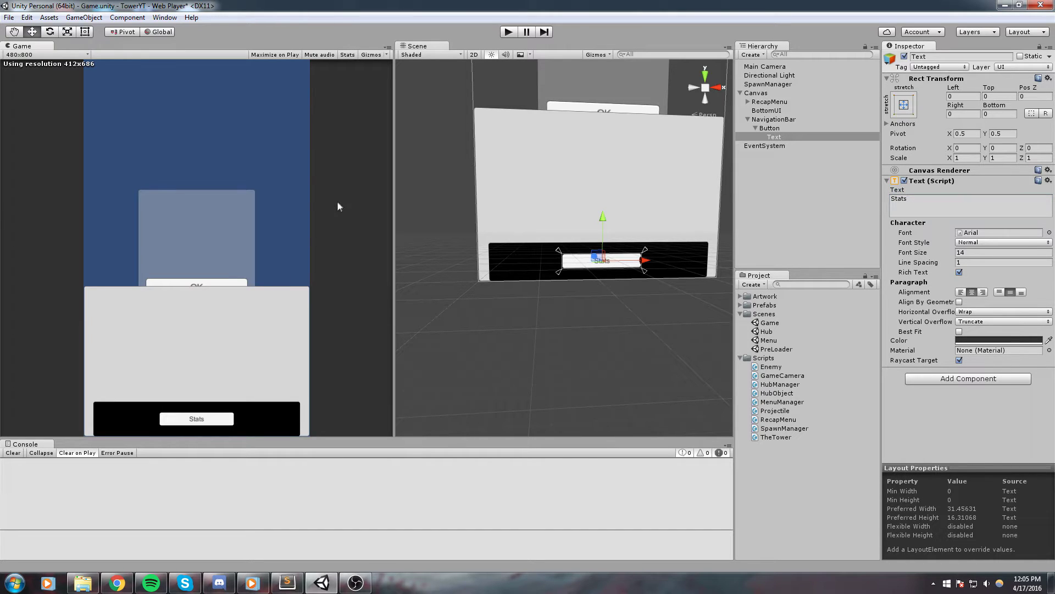
{"action": "scroll", "coordinate": [550, 281], "scroll_direction": "up", "scroll_amount": 5}
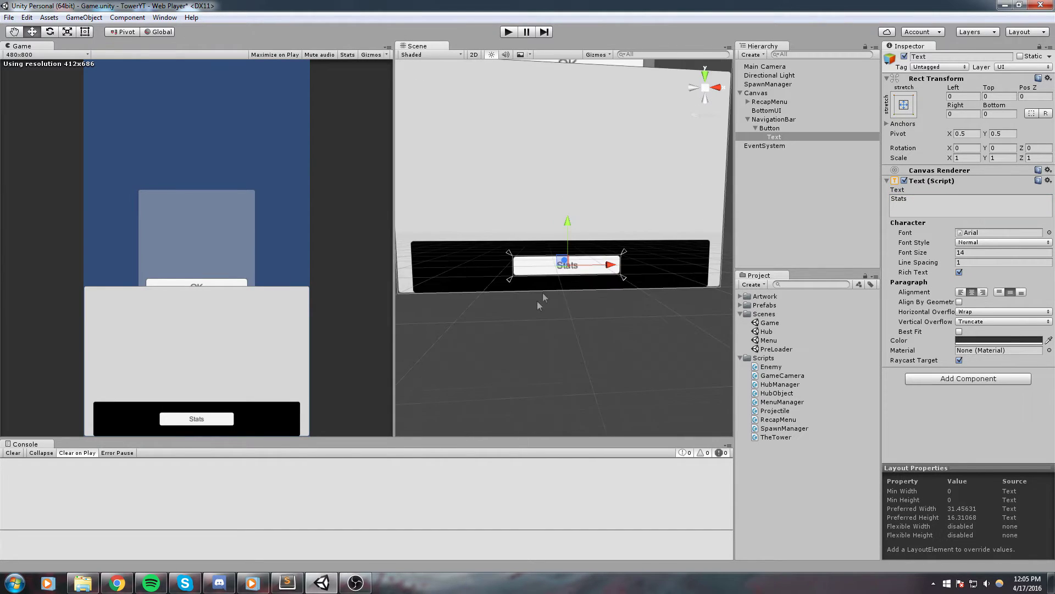
Add a Horizontal Layout Group component to NavigationBar.
{"action": "left_click", "coordinate": [769, 129]}
{"action": "left_click", "coordinate": [782, 119]}
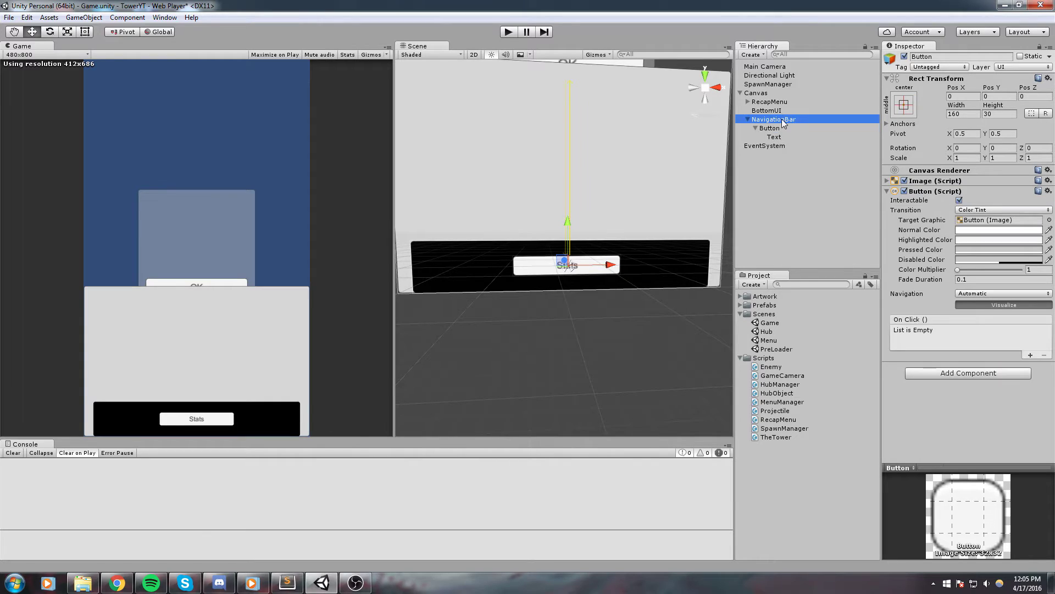
{"action": "key", "text": "ctrl+shift+a"}
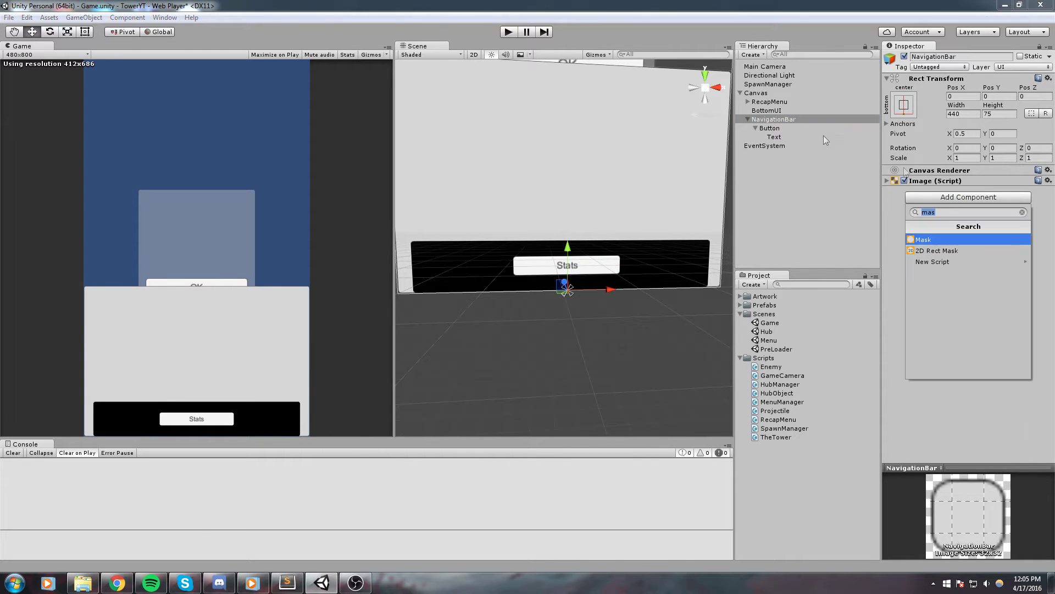
{"action": "type", "text": "horiz"}
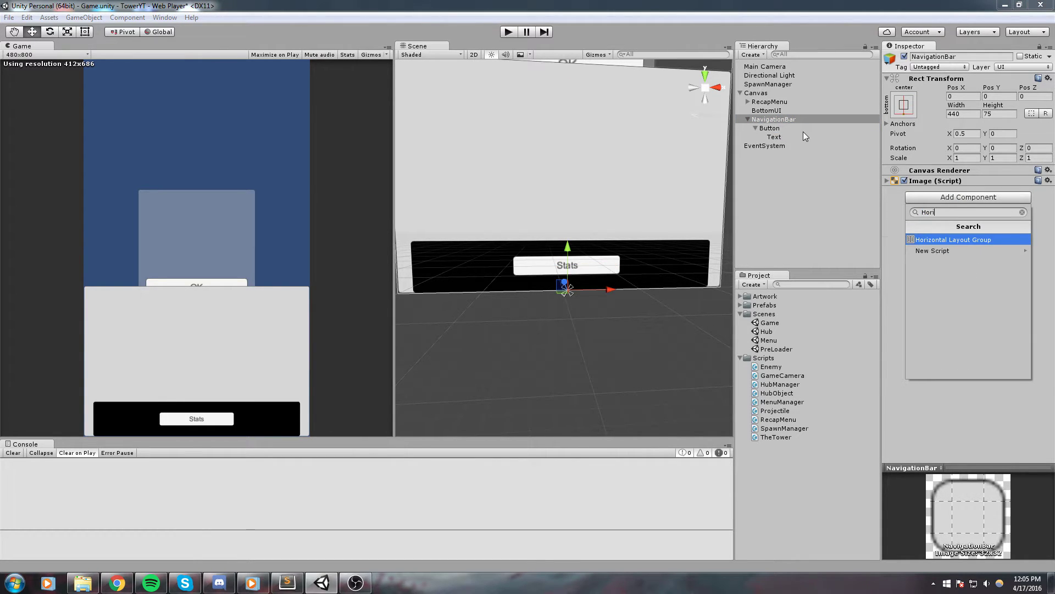
{"action": "key", "text": "Return"}
{"action": "scroll", "coordinate": [622, 155], "scroll_direction": "up", "scroll_amount": 2}
Rename the button object under NavigationBar as Stats and save the scene.
{"action": "left_click", "coordinate": [780, 130]}
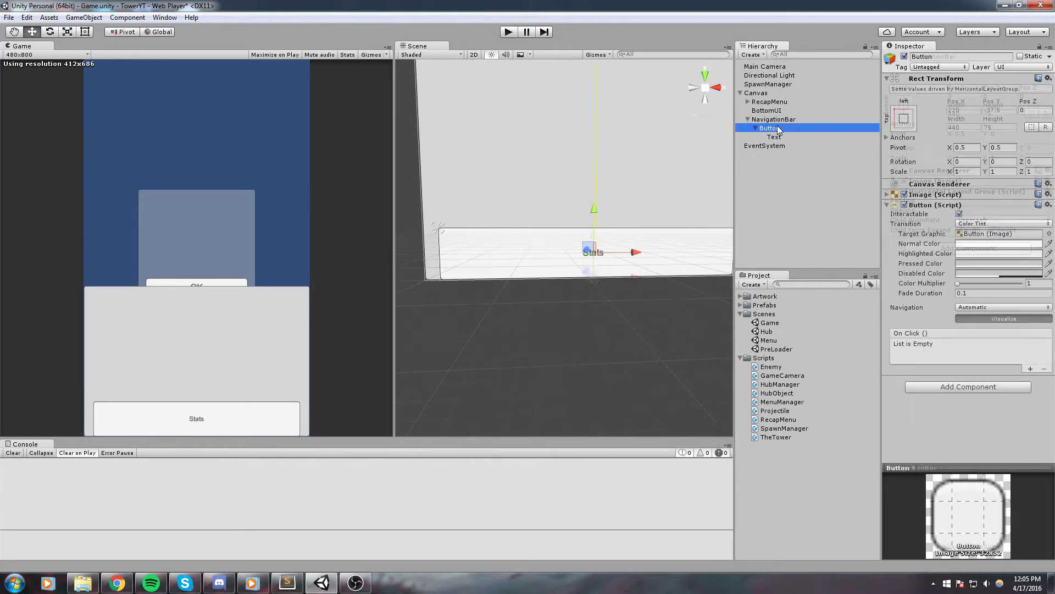
{"action": "left_click", "coordinate": [780, 130]}
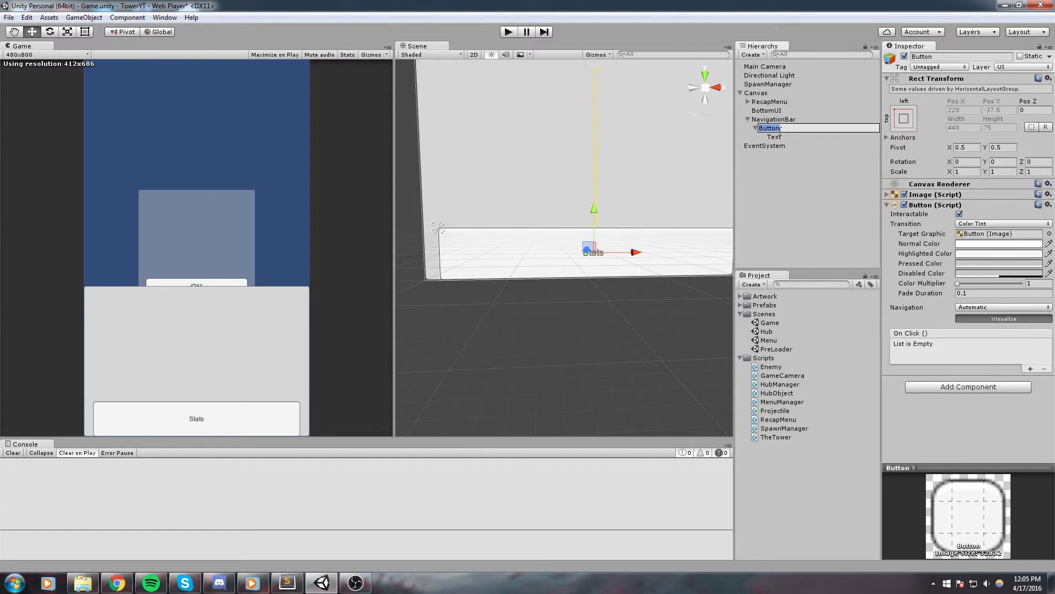
{"action": "type", "text": "Stat"}
{"action": "key", "text": "Return"}
{"action": "left_click", "coordinate": [755, 128]}
{"action": "left_click", "coordinate": [756, 121]}
{"action": "middle_click_drag", "start_coordinate": [608, 152], "coordinate": [636, 141]}
{"action": "key", "text": "ctrl+s"}
{"action": "left_click", "coordinate": [786, 118]}
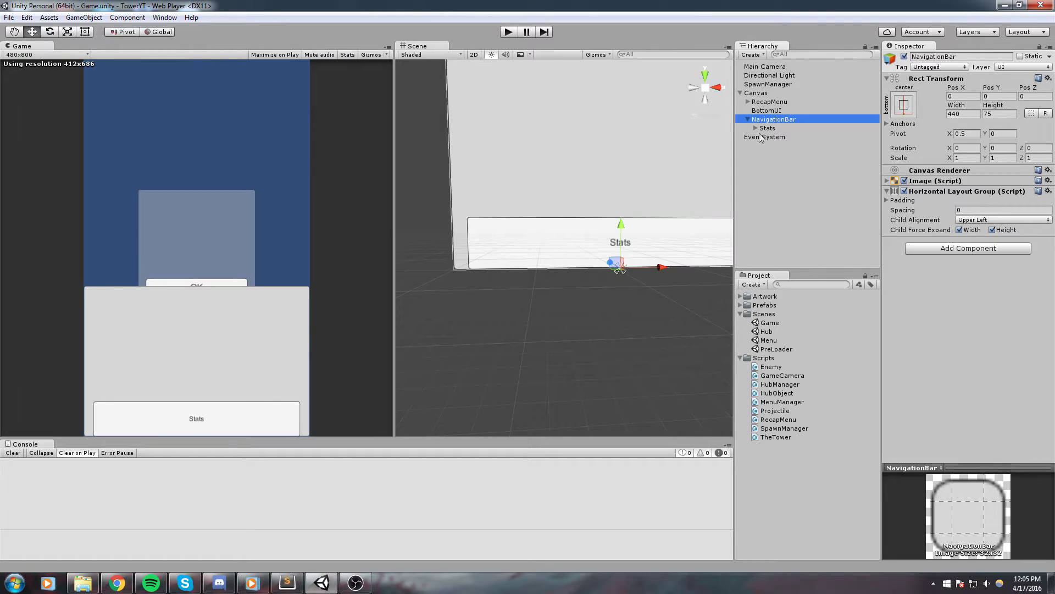
{"action": "left_click", "coordinate": [767, 128]}
{"action": "scroll", "coordinate": [582, 275], "scroll_direction": "down", "scroll_amount": 2}
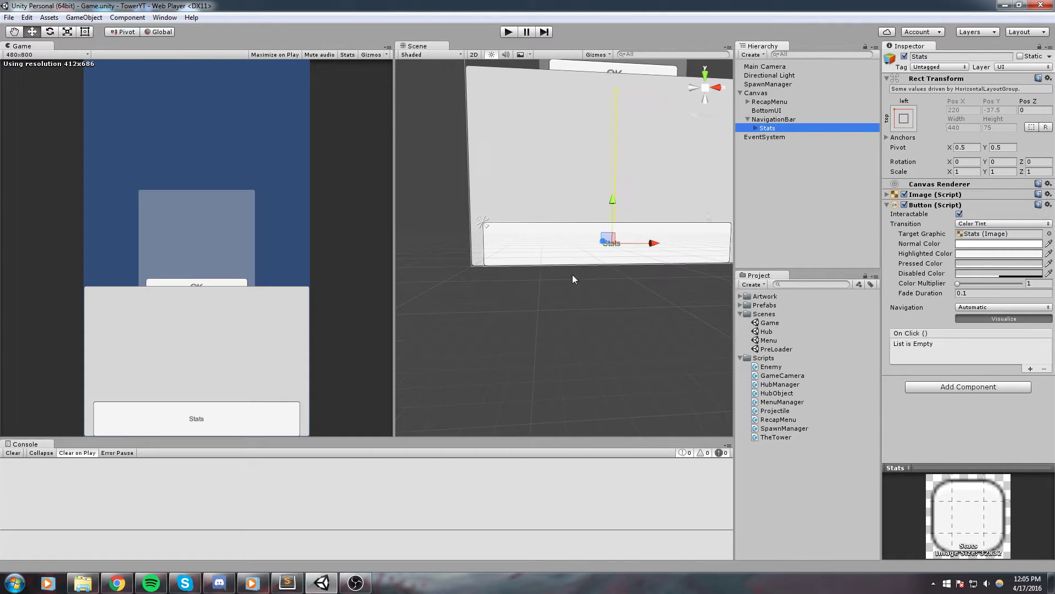
{"action": "left_click", "coordinate": [774, 120]}
{"action": "left_click", "coordinate": [768, 129]}
{"action": "middle_click_drag", "start_coordinate": [616, 154], "coordinate": [595, 161]}
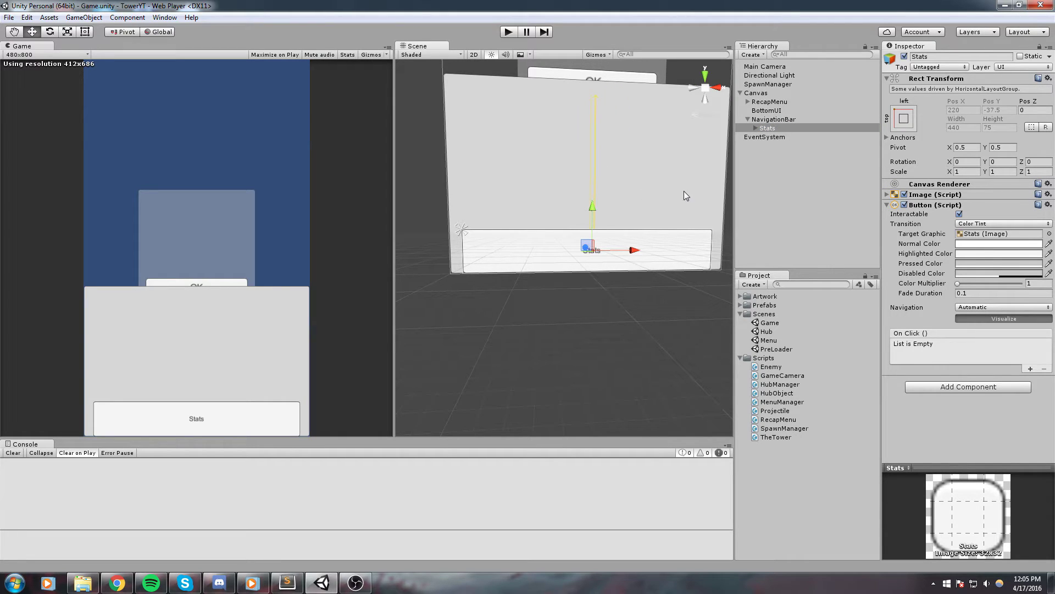
Try filling the NavigationBar with duplicates of the Stats button, and delete the copies.
{"action": "key", "text": "ctrl+d"}
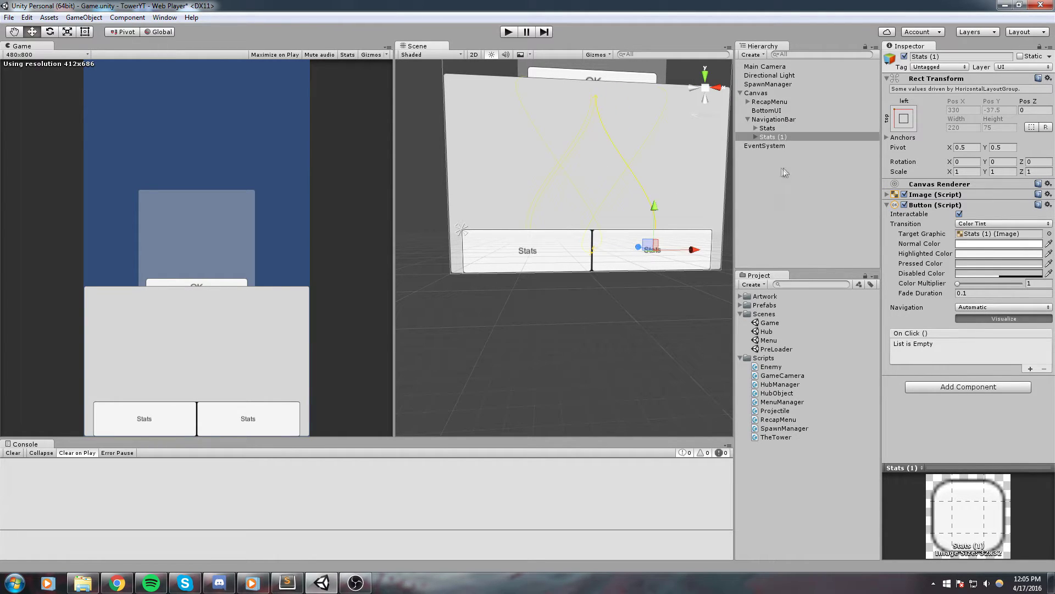
{"action": "key", "text": "ctrl+d"}
{"action": "key", "text": "ctrl+z"}
{"action": "key", "text": "Delete"}
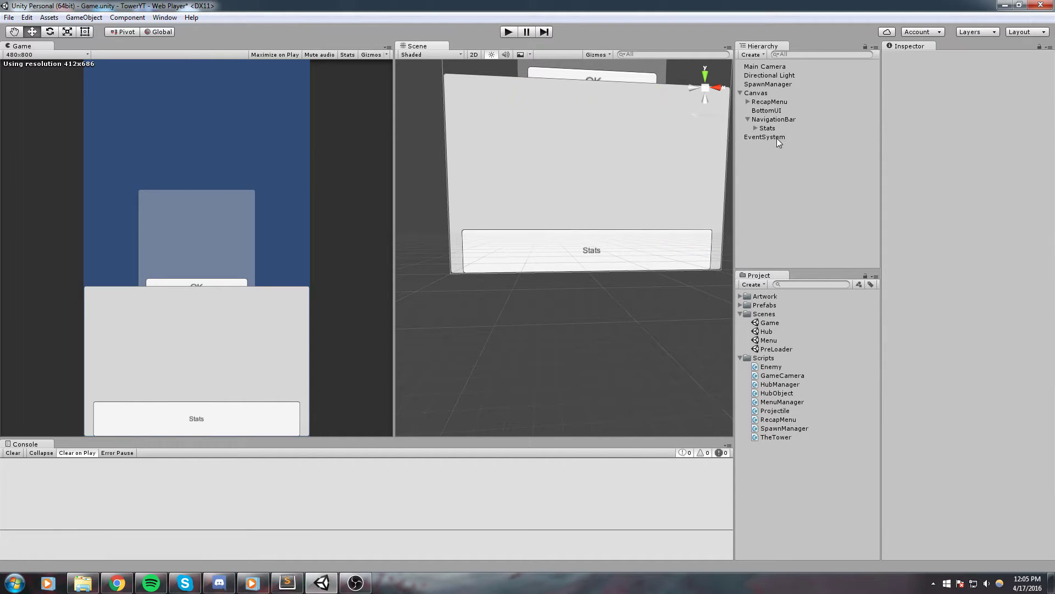
{"action": "left_click", "coordinate": [761, 131]}
{"action": "key", "text": "ctrl+d"}
{"action": "key", "text": "ctrl+d"}
{"action": "key", "text": "ctrl+d"}
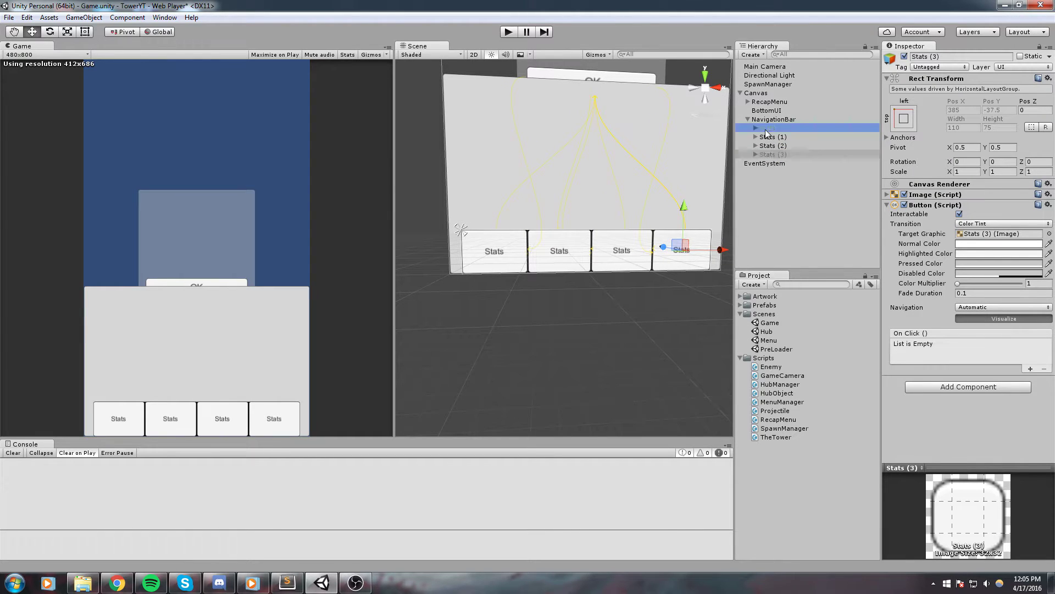
{"action": "left_click", "coordinate": [758, 129]}
{"action": "left_click", "coordinate": [769, 137]}
{"action": "left_click", "coordinate": [783, 154], "text": "shift"}
{"action": "key", "text": "Delete"}
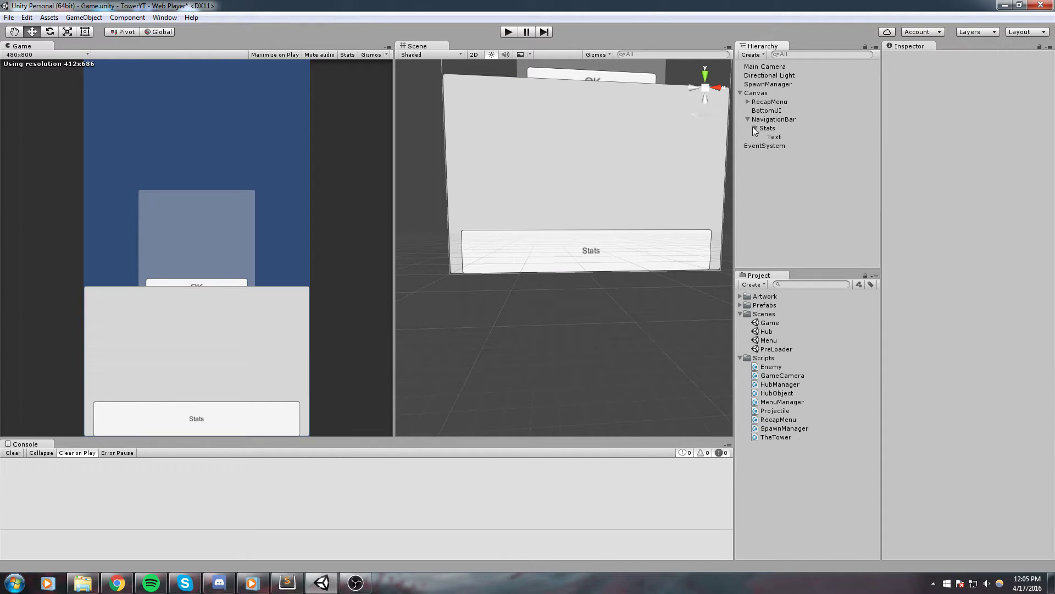
Enable Best Fit on the Stats button's label and duplicate the button three times within NavigationBar.
{"action": "left_click", "coordinate": [773, 136]}
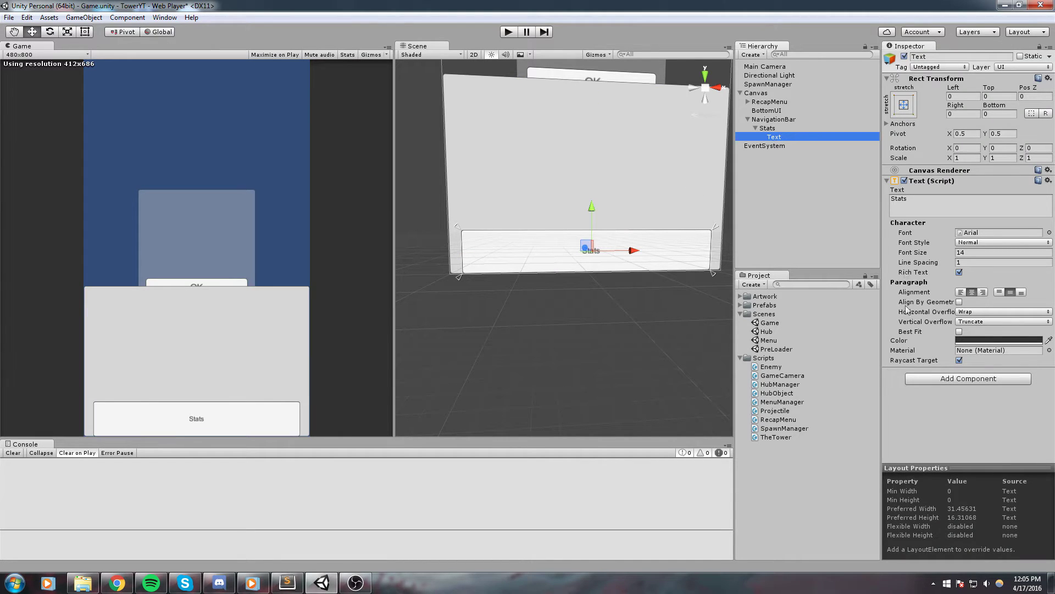
{"action": "left_click", "coordinate": [959, 332]}
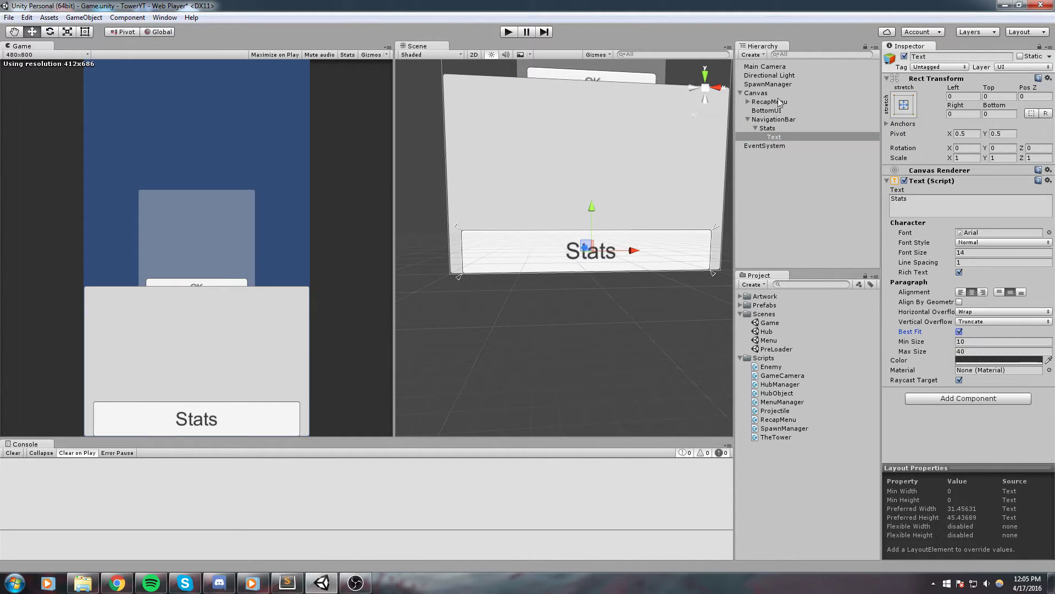
{"action": "left_click", "coordinate": [757, 128]}
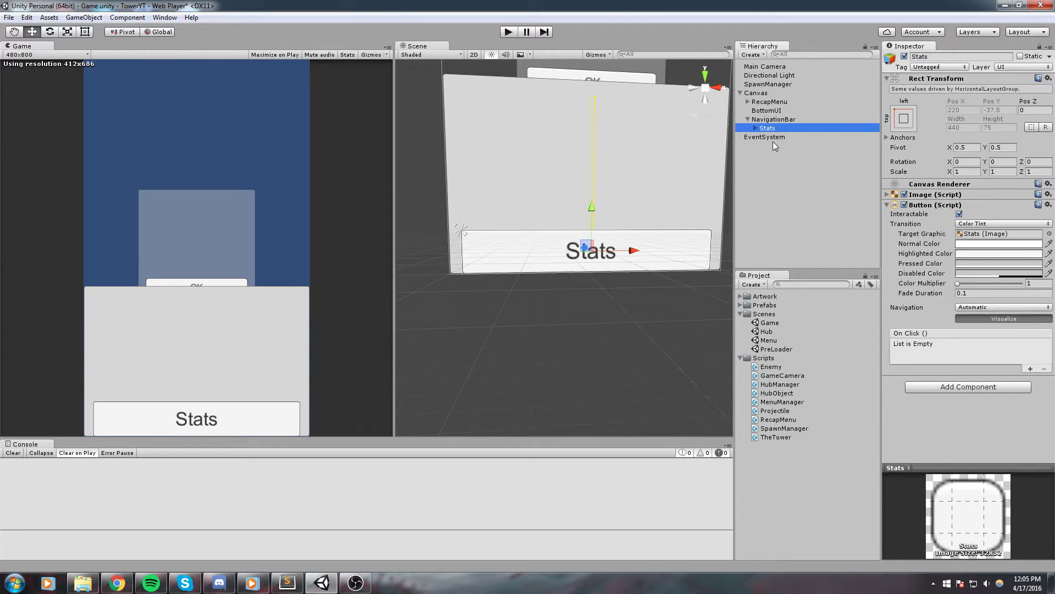
{"action": "key", "text": "ctrl+d"}
{"action": "key", "text": "ctrl+d"}
{"action": "key", "text": "ctrl+d"}
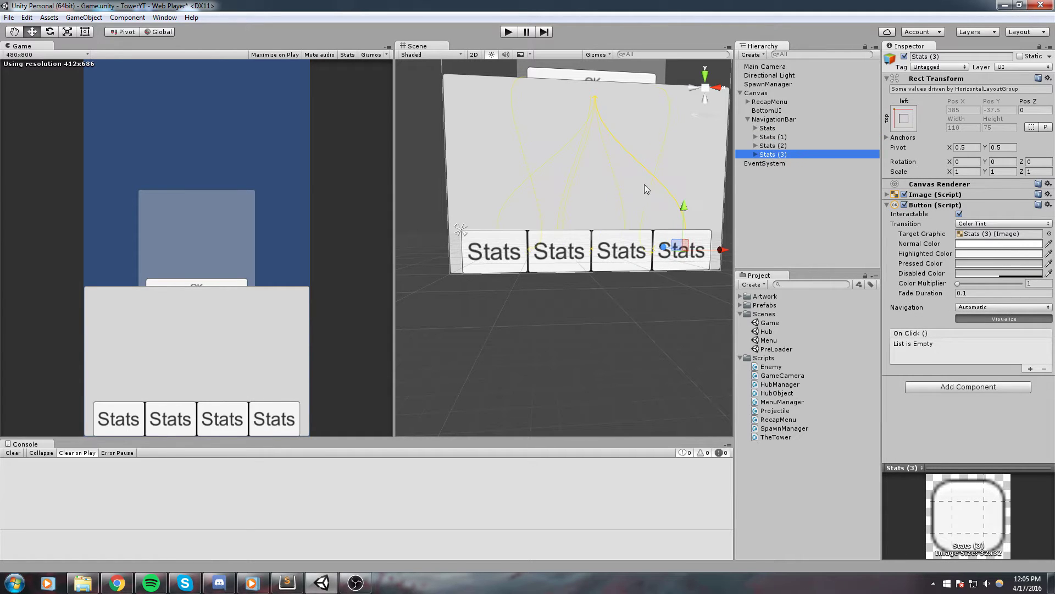
Set the label text of the second navigation button to Abilities.
{"action": "key", "text": "Up"}
{"action": "key", "text": "Up"}
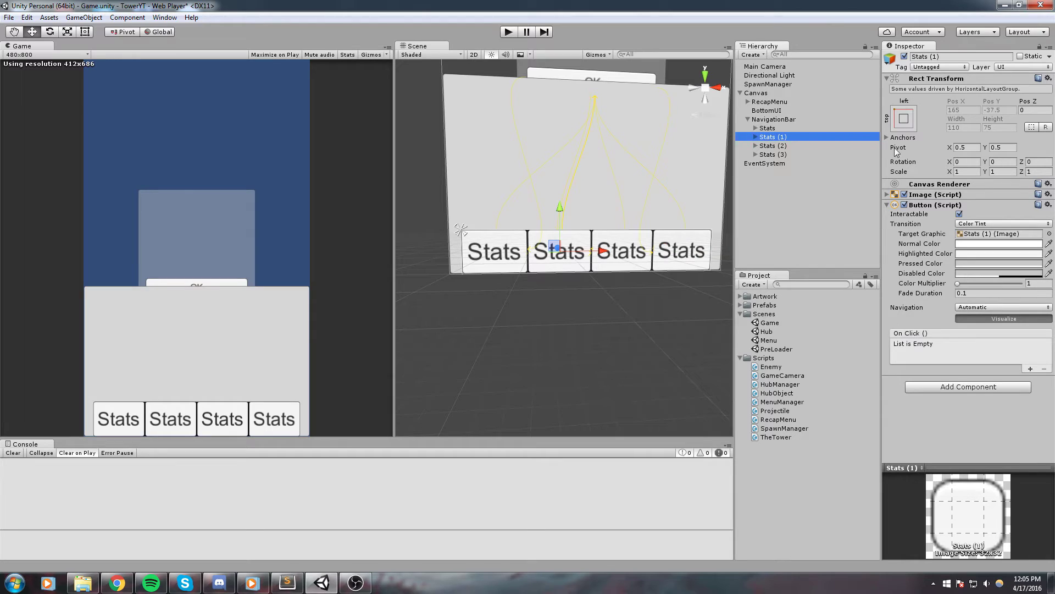
{"action": "left_click", "coordinate": [755, 137]}
{"action": "left_click", "coordinate": [775, 146]}
{"action": "left_click", "coordinate": [959, 212]}
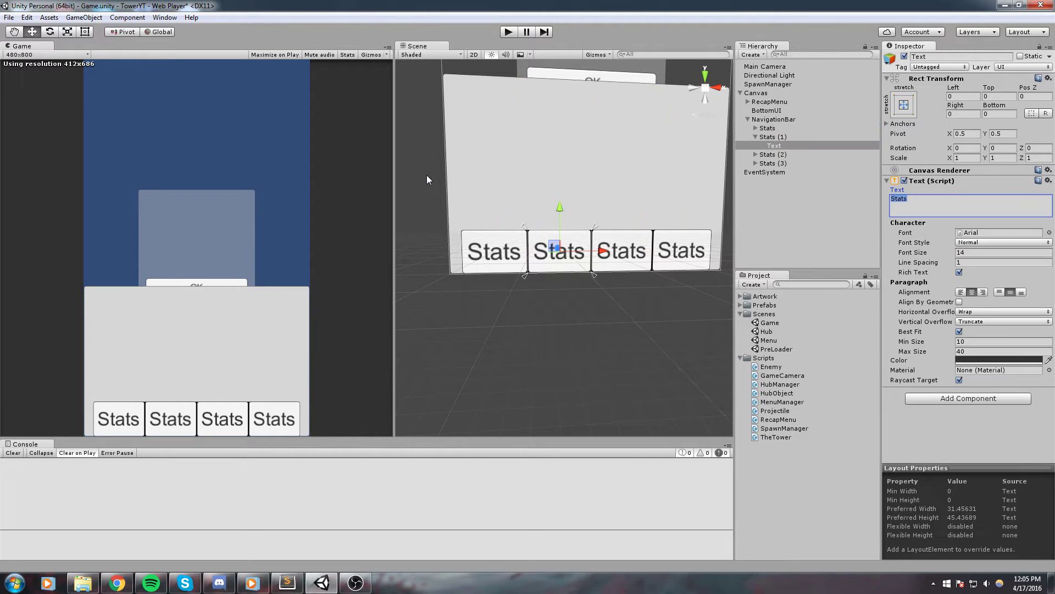
{"action": "type", "text": "Abilities"}
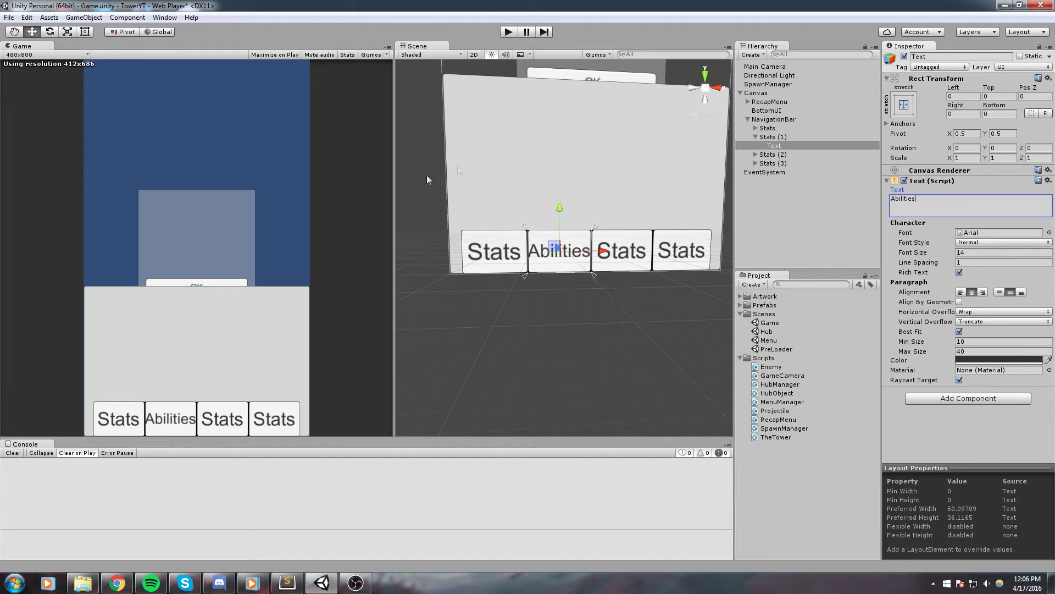
Rename the second navigation button object as Abilties.
{"action": "left_click", "coordinate": [767, 137]}
{"action": "left_click", "coordinate": [770, 136]}
{"action": "type", "text": "Abi"}
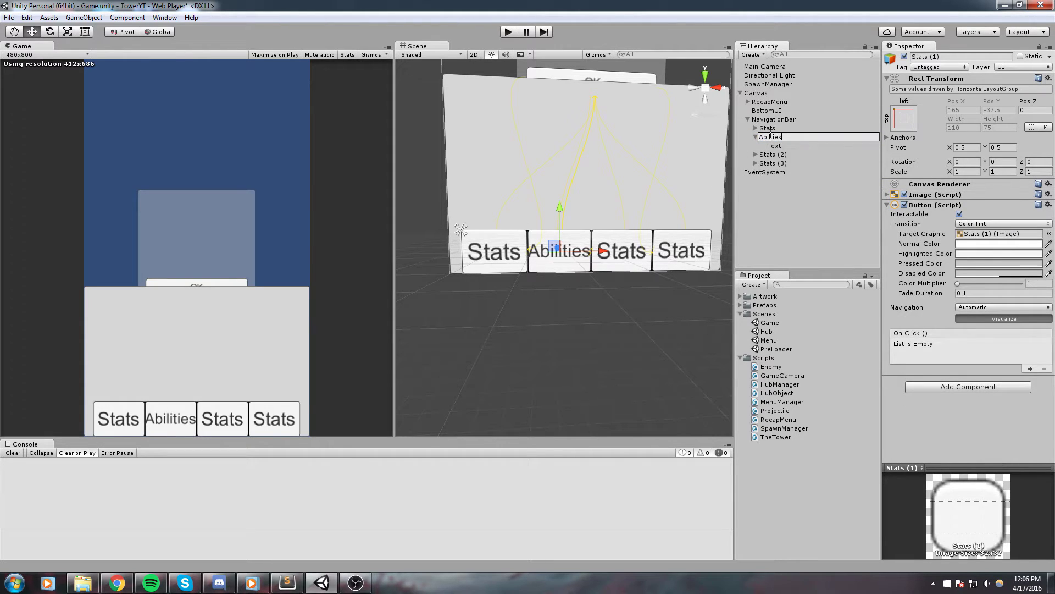
{"action": "type", "text": "lties"}
{"action": "key", "text": "Return"}
{"action": "left_click", "coordinate": [756, 138]}
Rename the third navigation button object as Research and set its label text to Research.
{"action": "left_click", "coordinate": [755, 146]}
{"action": "left_click", "coordinate": [768, 147]}
{"action": "key", "text": "F2"}
{"action": "type", "text": "Researx"}
{"action": "key", "text": "BackSpace"}
{"action": "type", "text": "ch"}
{"action": "key", "text": "Return"}
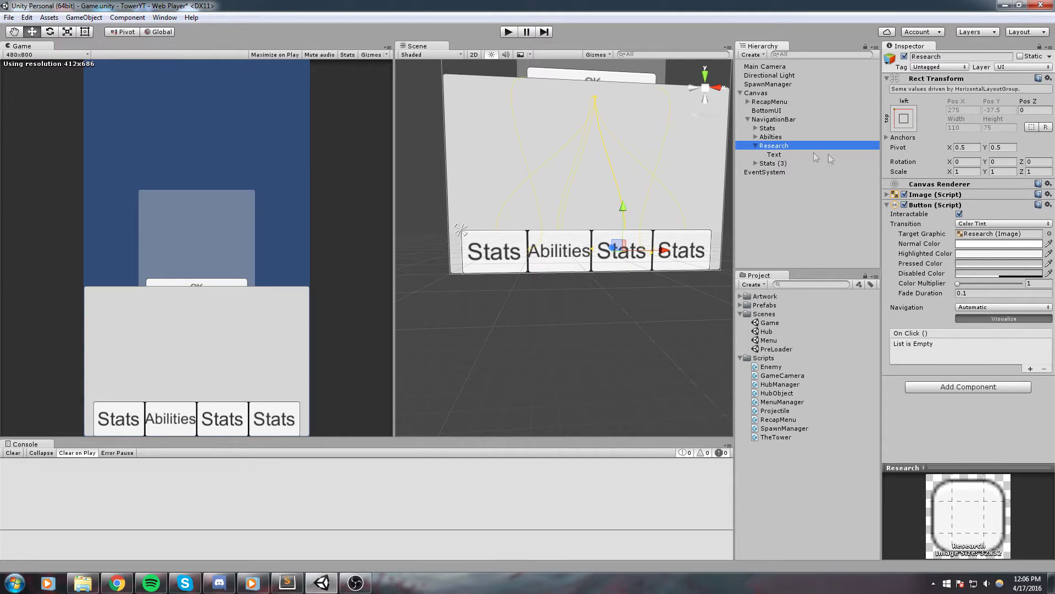
{"action": "left_click", "coordinate": [776, 156]}
{"action": "left_click", "coordinate": [913, 202]}
{"action": "type", "text": "Research"}
Rename the fourth navigation button object as Currency and set its label text to Currency.
{"action": "left_click", "coordinate": [768, 164]}
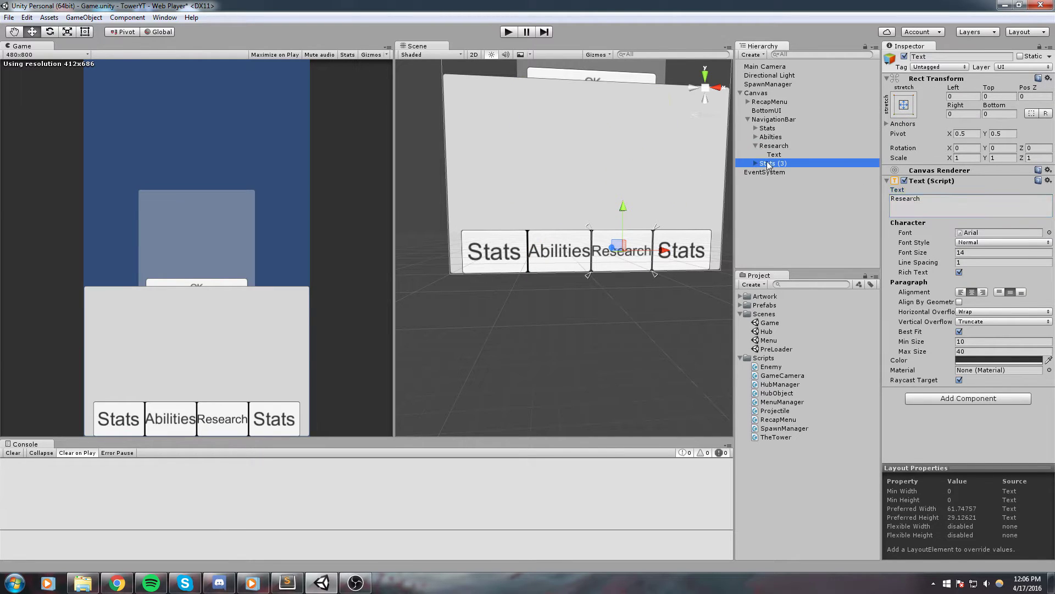
{"action": "key", "text": "F2"}
{"action": "type", "text": "Currency"}
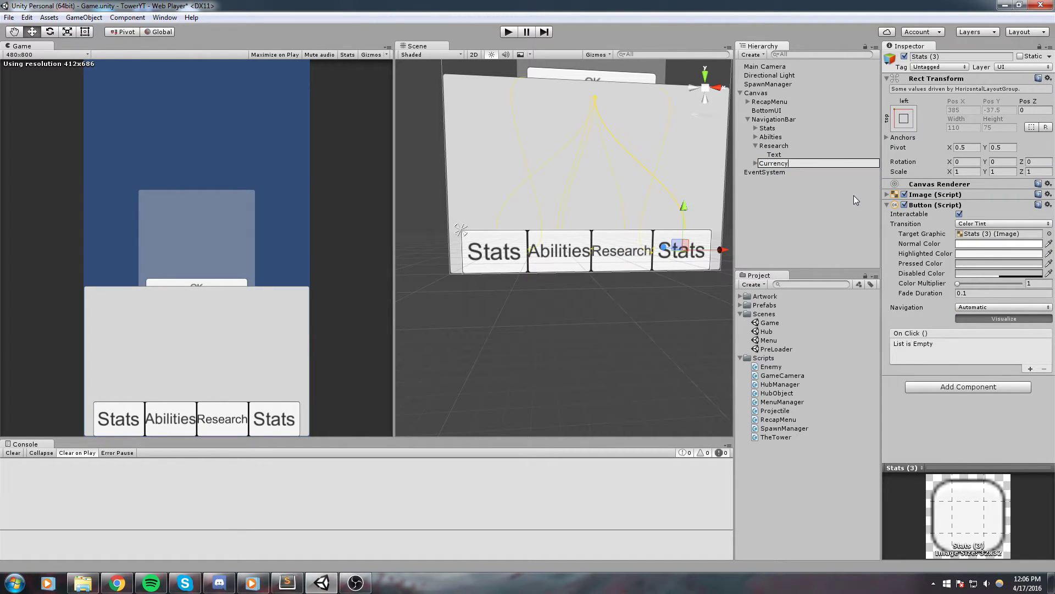
{"action": "key", "text": "Return"}
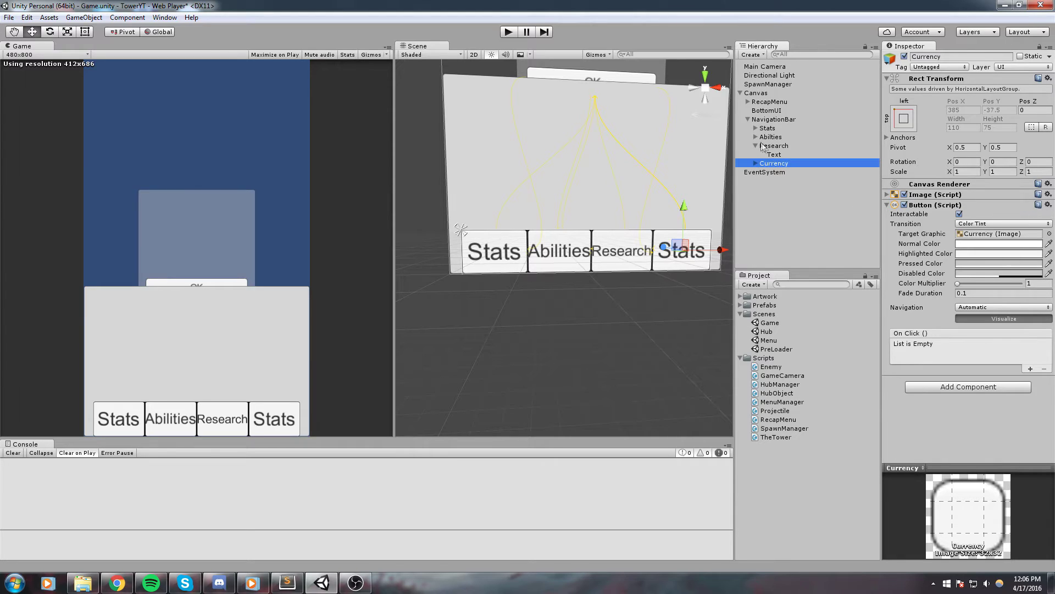
{"action": "left_click", "coordinate": [755, 163]}
{"action": "left_click", "coordinate": [778, 172]}
{"action": "left_click", "coordinate": [934, 199]}
{"action": "type", "text": "Currency"}
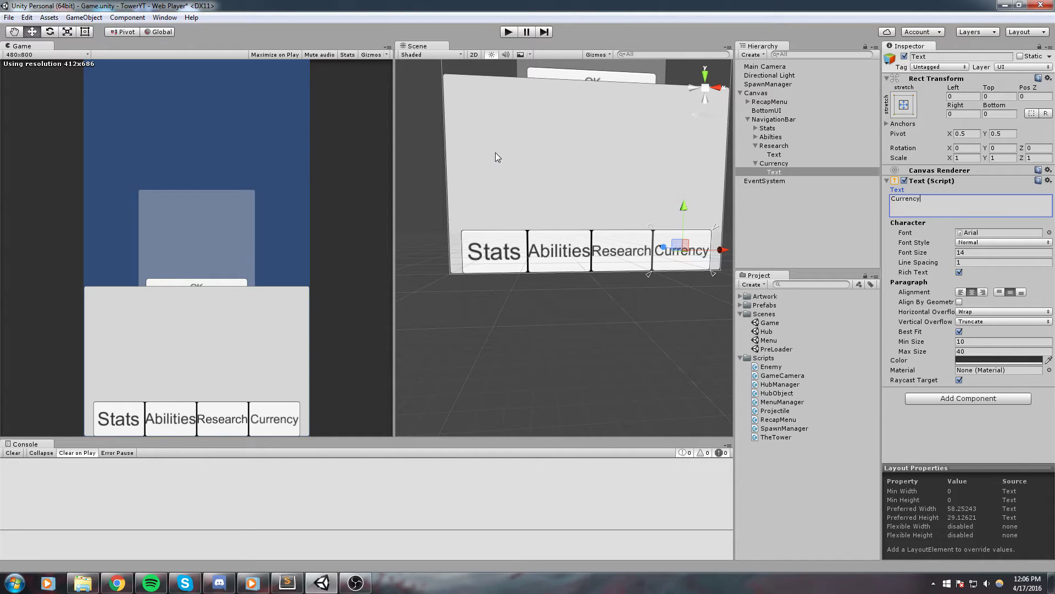
Save the scene with the finished navigation bar buttons.
{"action": "key", "text": "ctrl+s"}
{"action": "scroll", "coordinate": [563, 131], "scroll_direction": "down", "scroll_amount": 5}
{"action": "middle_click_drag", "start_coordinate": [561, 140], "coordinate": [556, 149]}
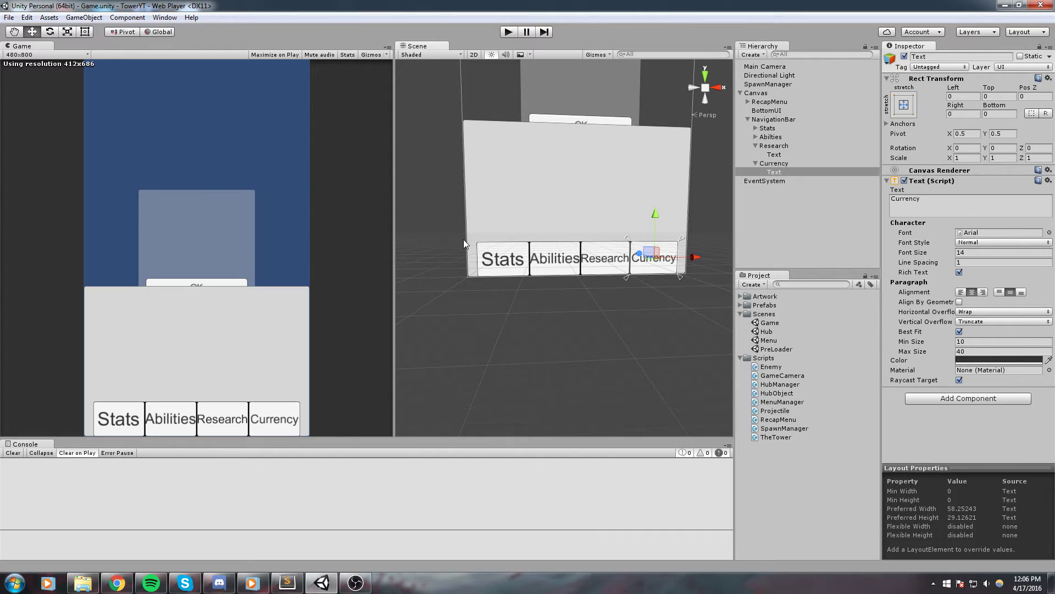
{"action": "left_click_drag", "start_coordinate": [572, 249], "coordinate": [538, 297], "text": "alt"}
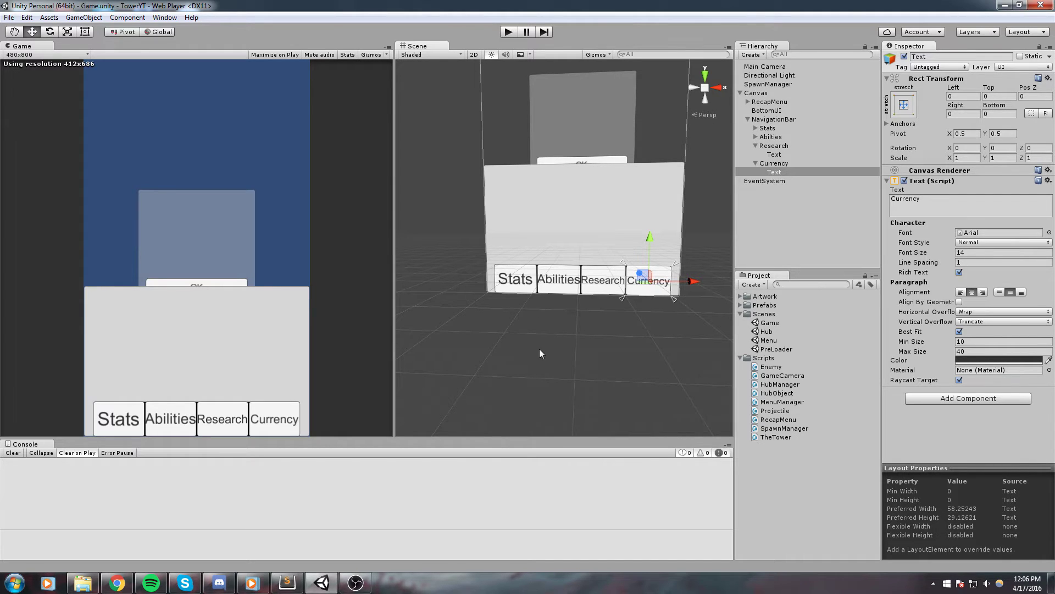
Examine the BottomUI panel and the Stats and Currency navigation buttons in the scene.
{"action": "left_click", "coordinate": [479, 178]}
{"action": "mouse_move", "coordinate": [468, 167]}
{"action": "left_mouse_down"}
{"action": "mouse_move", "coordinate": [717, 255]}
{"action": "mouse_move", "coordinate": [714, 263]}
{"action": "mouse_move", "coordinate": [464, 198]}
{"action": "mouse_move", "coordinate": [439, 168]}
{"action": "mouse_move", "coordinate": [484, 169]}
{"action": "left_mouse_up"}
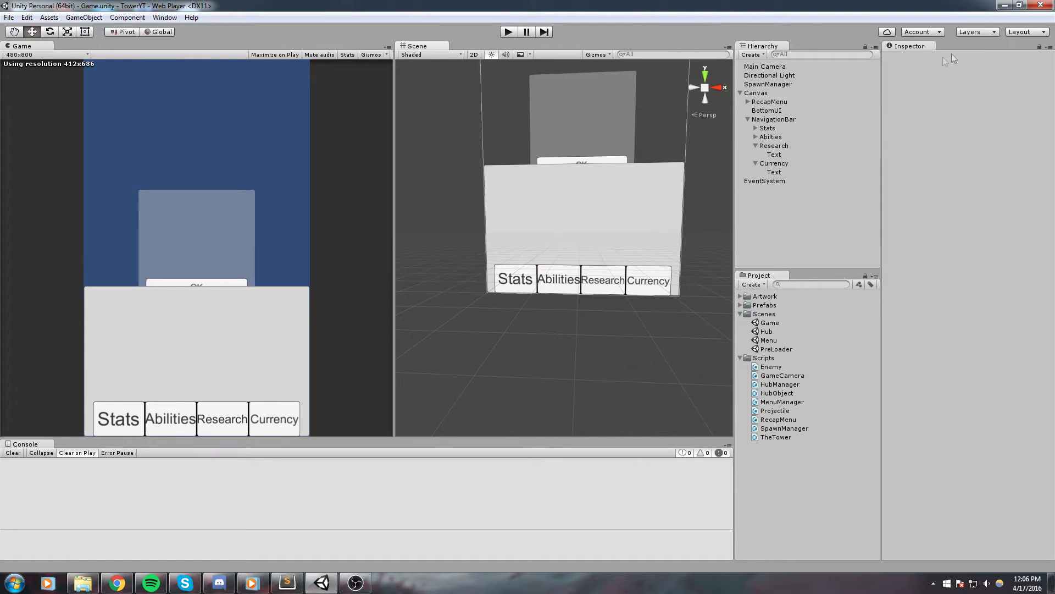
{"action": "left_click", "coordinate": [769, 102]}
{"action": "left_click", "coordinate": [767, 110]}
{"action": "left_click_drag", "start_coordinate": [466, 170], "coordinate": [702, 263]}
{"action": "left_click", "coordinate": [524, 275]}
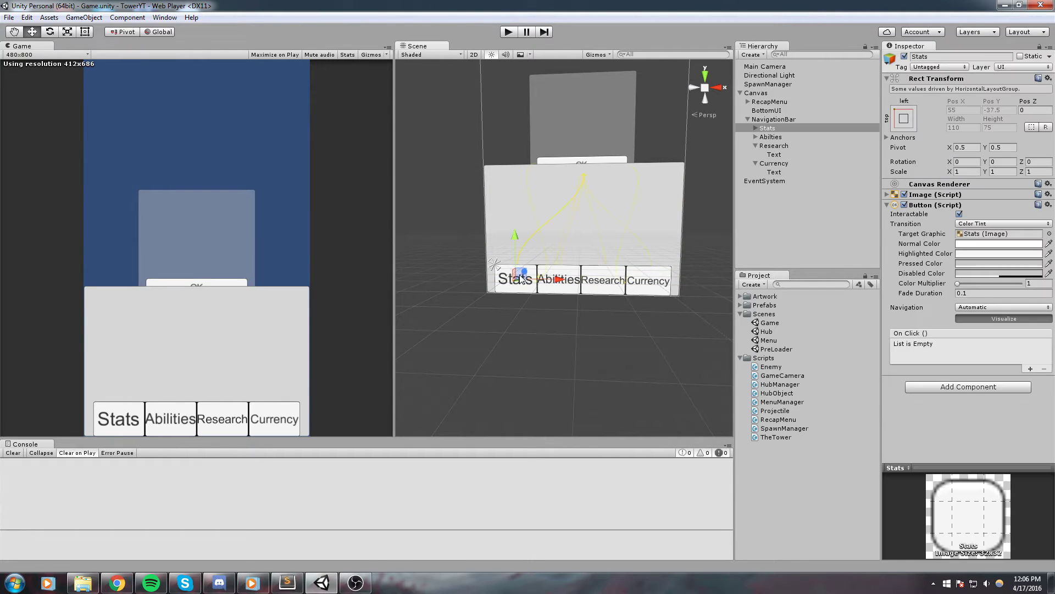
{"action": "left_click", "coordinate": [584, 326]}
{"action": "left_click", "coordinate": [648, 280]}
{"action": "middle_click_drag", "start_coordinate": [664, 266], "coordinate": [650, 278]}
{"action": "left_click", "coordinate": [695, 196]}
{"action": "middle_click_drag", "start_coordinate": [691, 200], "coordinate": [687, 205]}
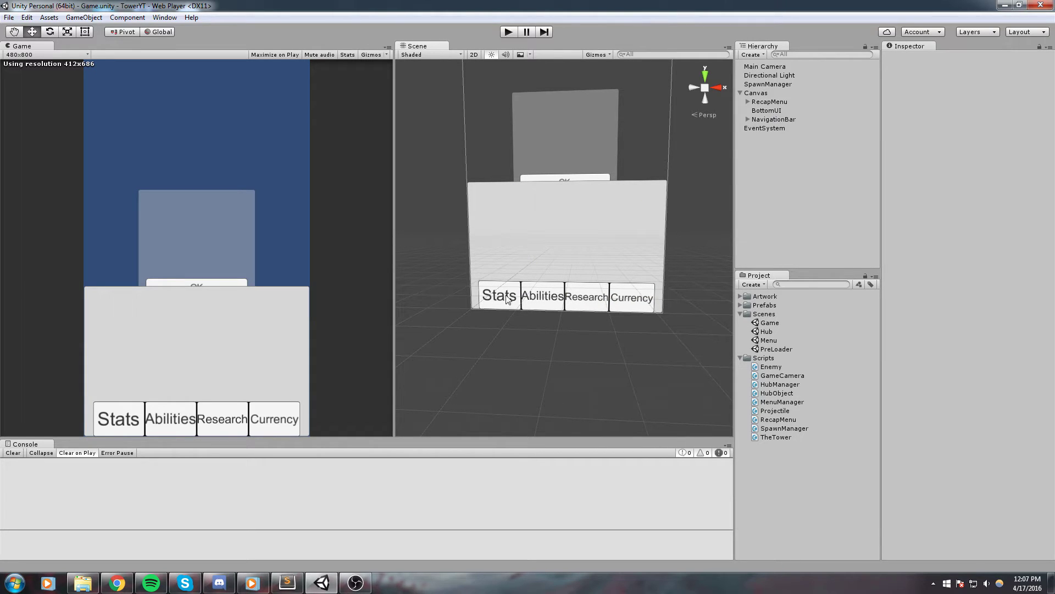
{"action": "scroll", "coordinate": [513, 236], "scroll_direction": "up", "scroll_amount": 2}
{"action": "left_click_drag", "start_coordinate": [511, 236], "coordinate": [567, 233], "text": "alt"}
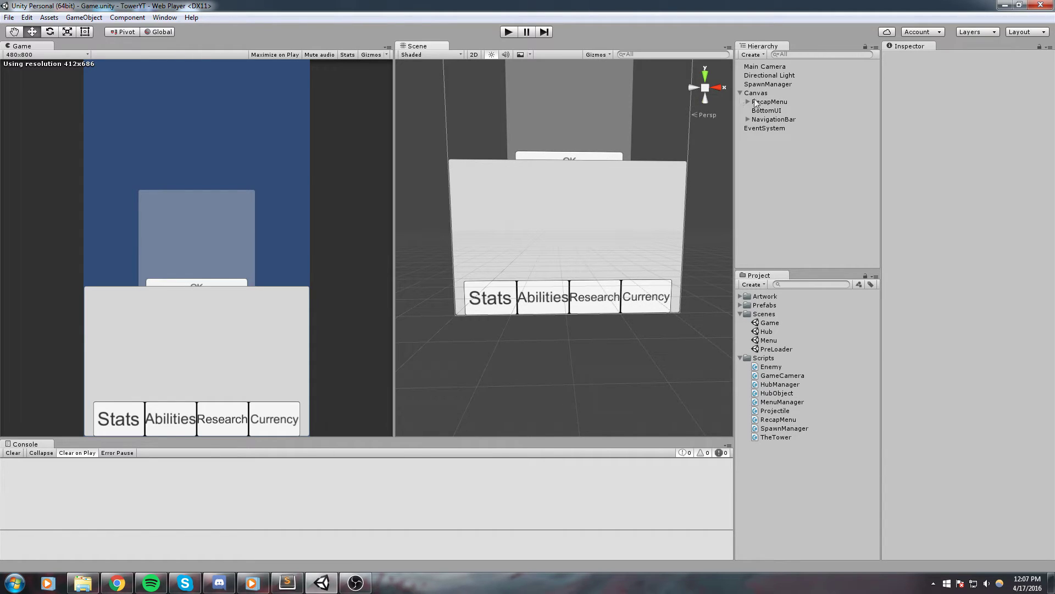
Add a Mask component to BottomUI with Show Mask Graphic enabled, and save the scene.
{"action": "left_click", "coordinate": [780, 113]}
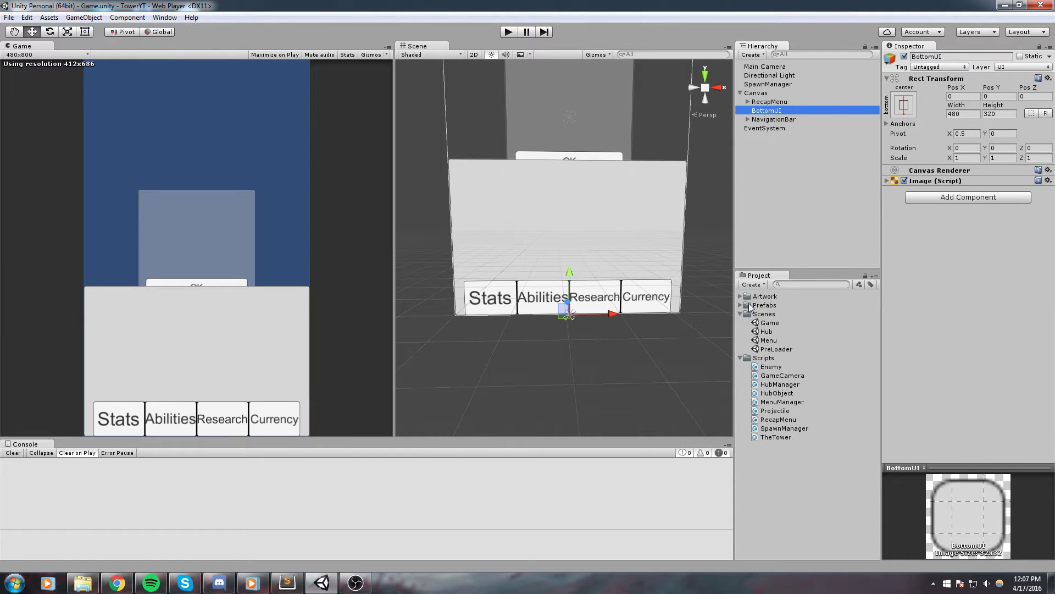
{"action": "left_click", "coordinate": [954, 198]}
{"action": "type", "text": "Mask"}
{"action": "key", "text": "Return"}
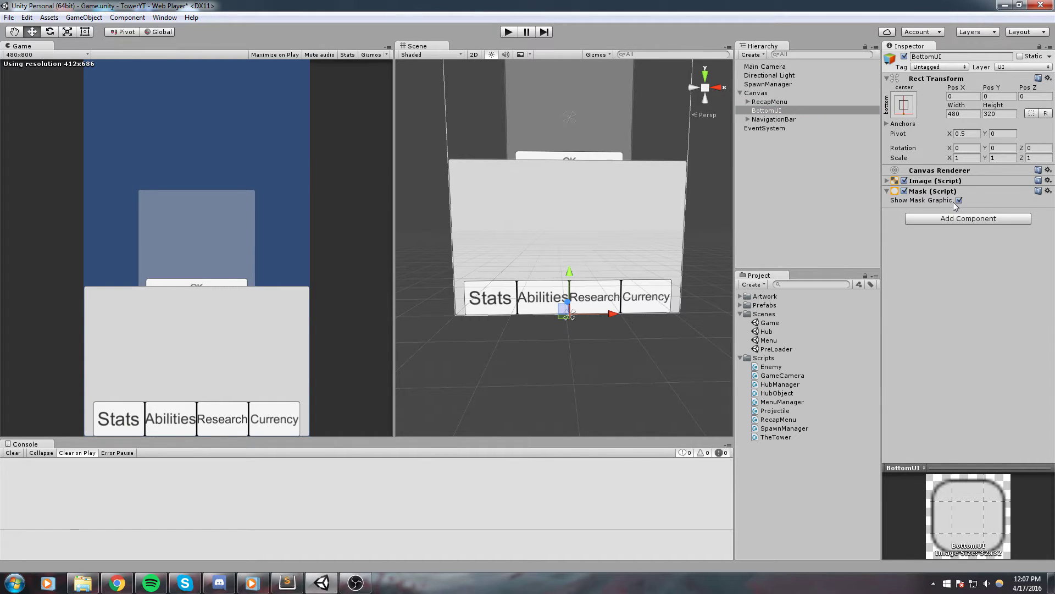
{"action": "left_click", "coordinate": [958, 201]}
{"action": "left_click", "coordinate": [958, 201]}
{"action": "middle_click_drag", "start_coordinate": [669, 226], "coordinate": [664, 231]}
{"action": "key", "text": "ctrl+s"}
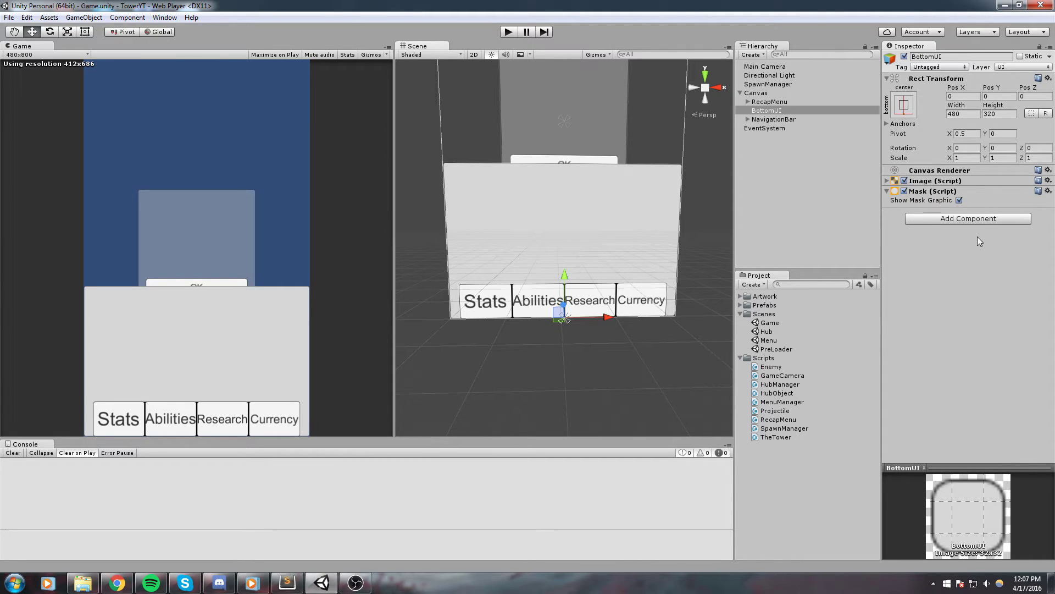
Create a UI panel as a child of BottomUI and name it StatsPanel.
{"action": "right_click", "coordinate": [769, 110]}
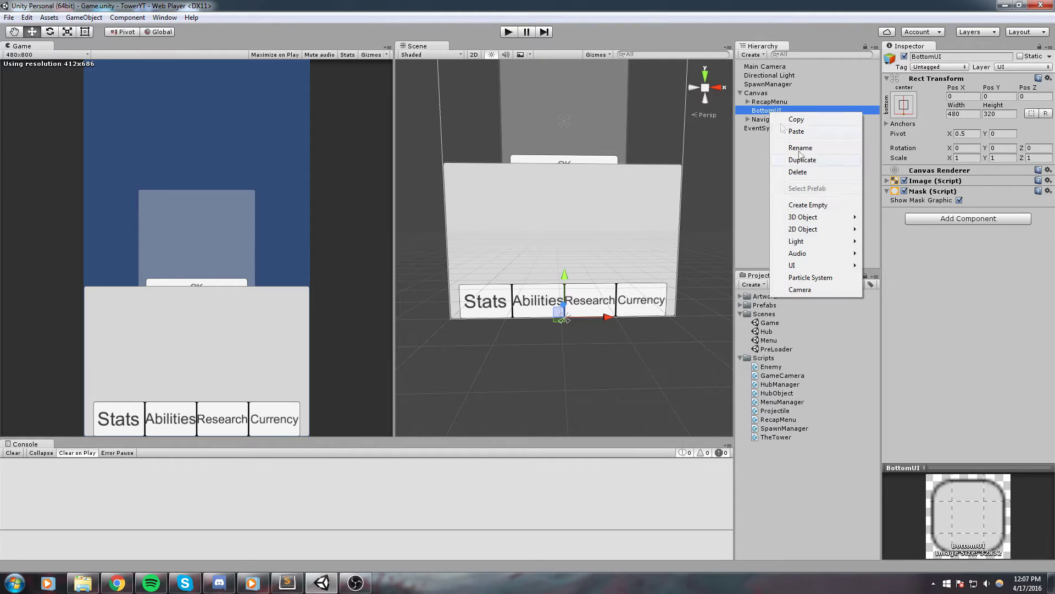
{"action": "mouse_move", "coordinate": [808, 269]}
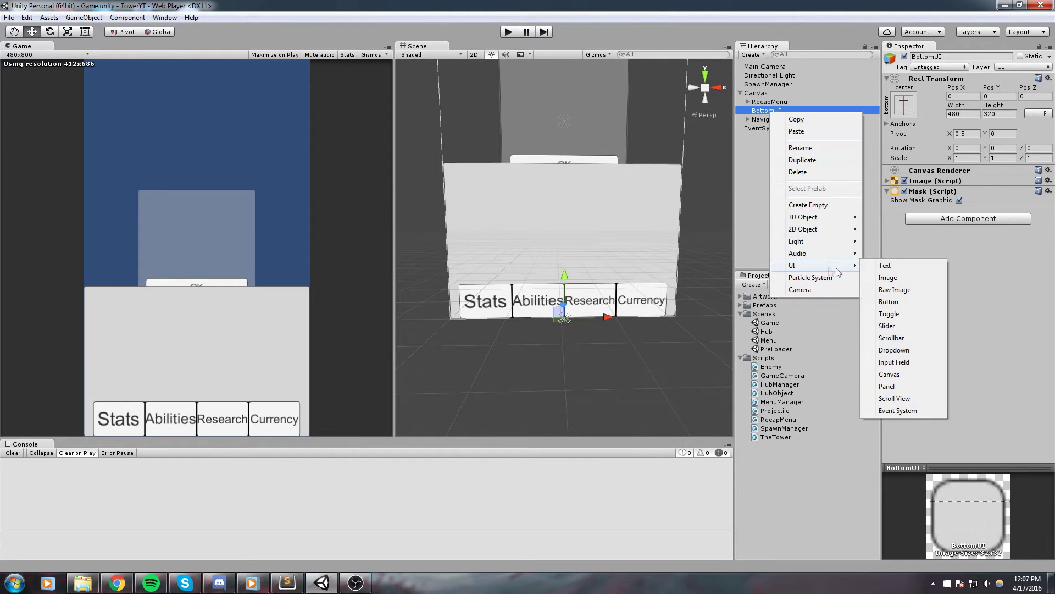
{"action": "left_click", "coordinate": [904, 381]}
{"action": "key", "text": "F2"}
{"action": "type", "text": "Stat"}
{"action": "type", "text": "sPnael"}
{"action": "key", "text": "Return"}
{"action": "key", "text": "F2"}
{"action": "key", "text": "Right"}
{"action": "key", "text": "BackSpace"}
{"action": "key", "text": "BackSpace"}
{"action": "key", "text": "BackSpace"}
{"action": "key", "text": "BackSpace"}
{"action": "type", "text": "anel"}
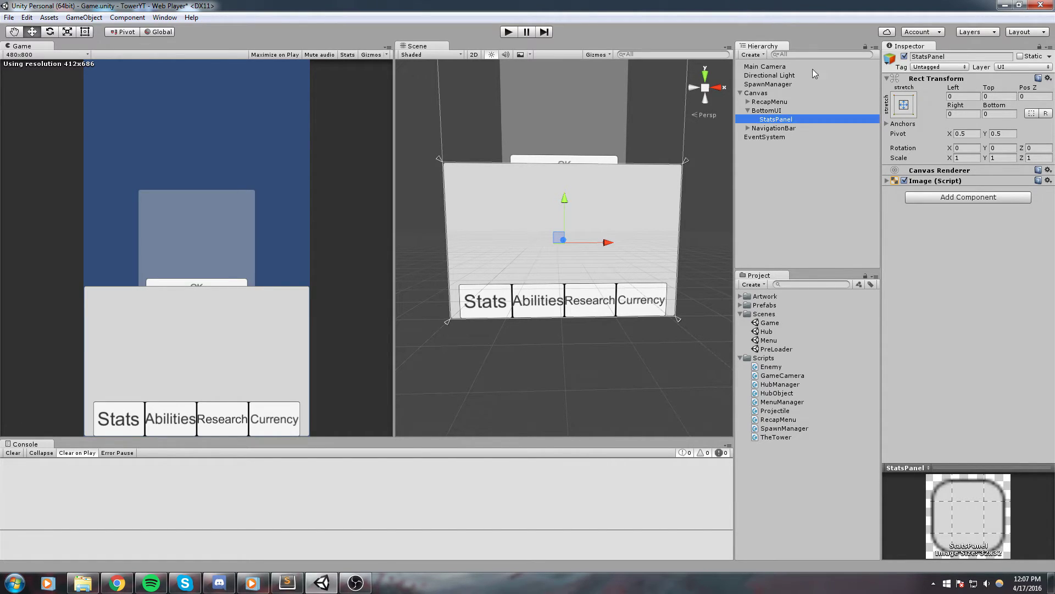
Tint the StatsPanel image a translucent light red, hex FF747463.
{"action": "left_click", "coordinate": [935, 181]}
{"action": "left_click", "coordinate": [981, 199]}
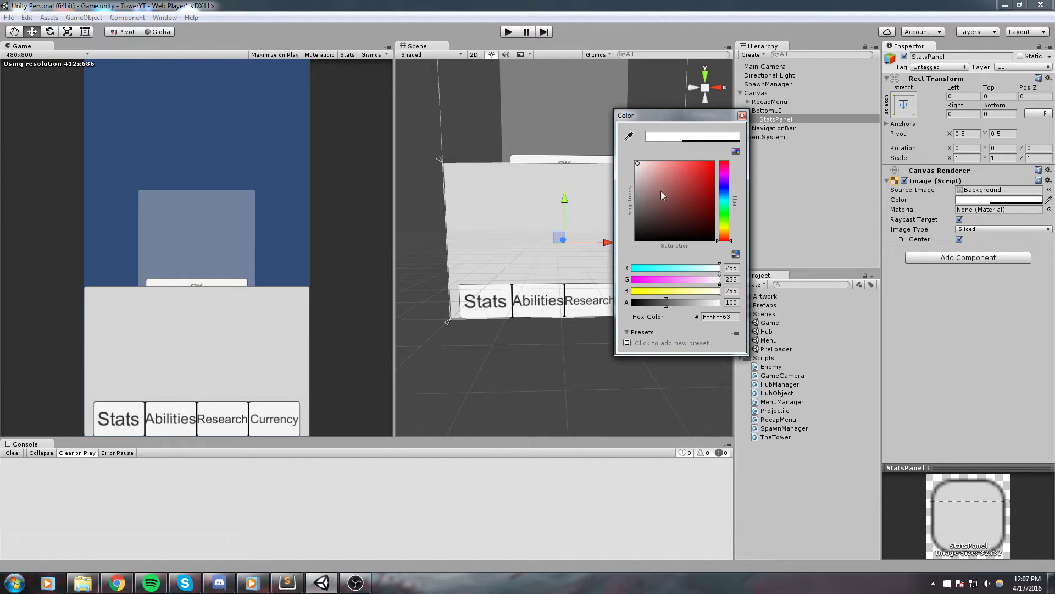
{"action": "left_click_drag", "start_coordinate": [661, 190], "coordinate": [679, 140]}
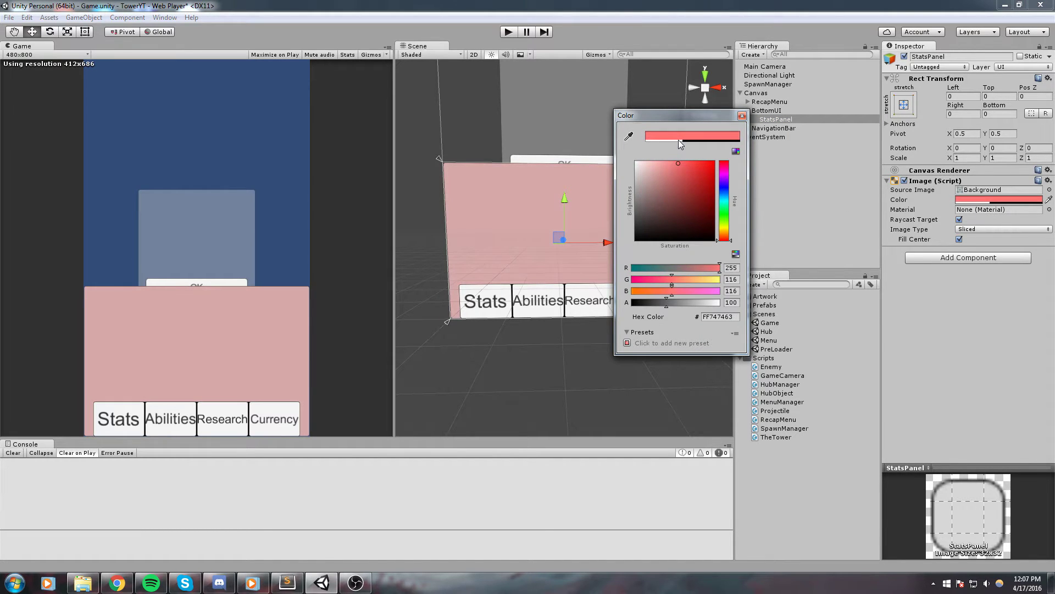
{"action": "left_click", "coordinate": [742, 115]}
{"action": "left_click_drag", "start_coordinate": [447, 186], "coordinate": [573, 187], "text": "alt"}
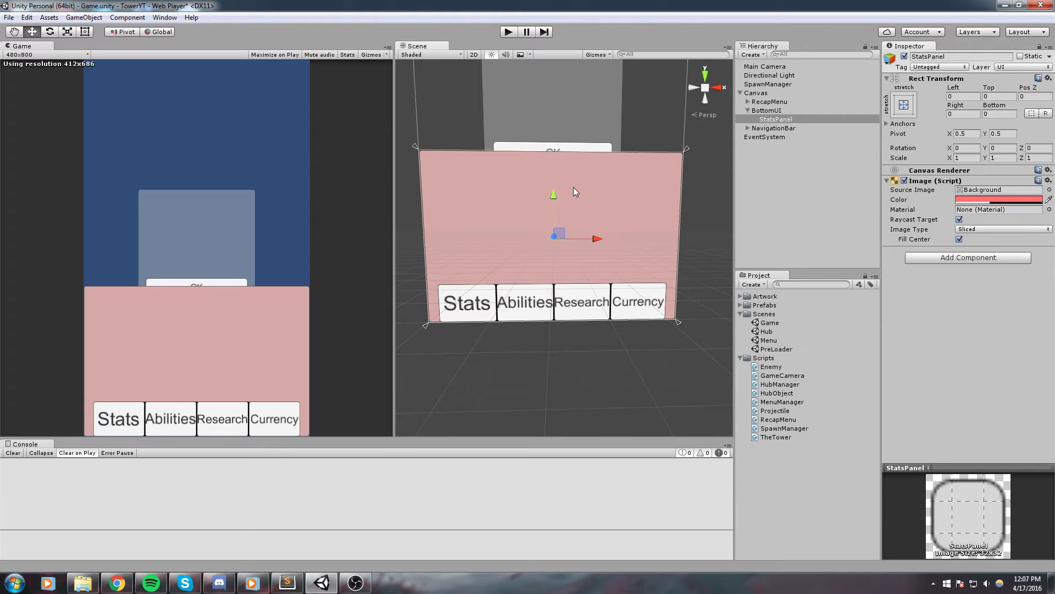
Set the StatsPanel's anchor and pivot to the top-center preset.
{"action": "left_click", "coordinate": [903, 105]}
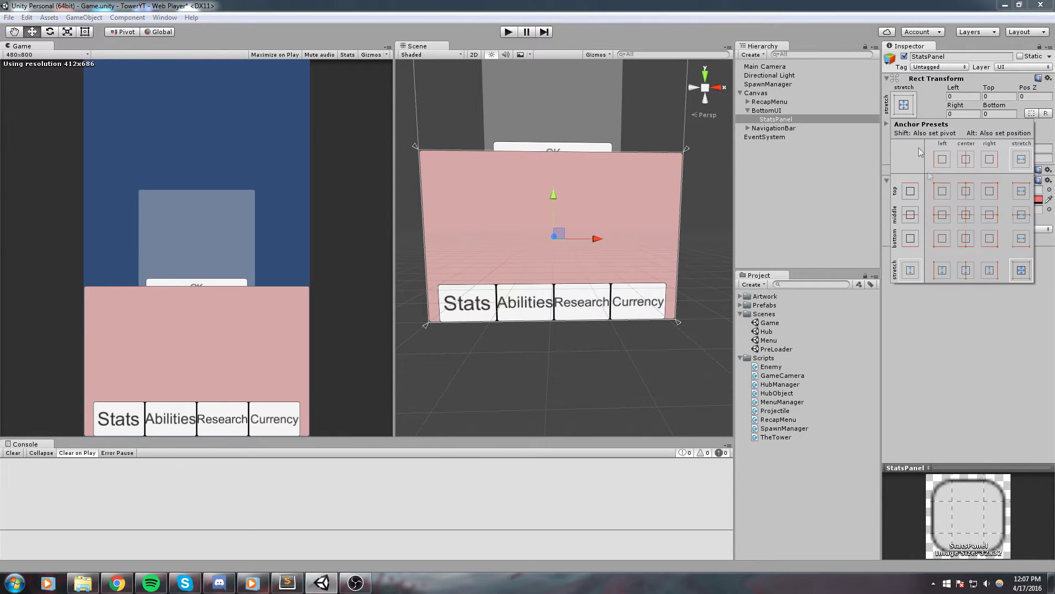
{"action": "left_click", "coordinate": [966, 238], "text": "shift"}
{"action": "left_click", "coordinate": [966, 191], "text": "shift"}
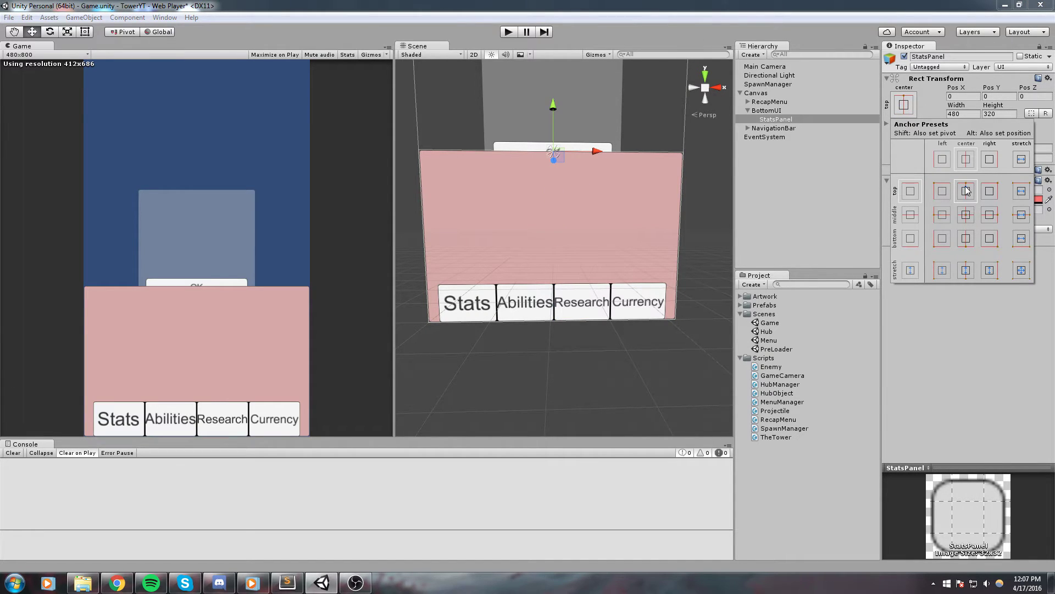
{"action": "scroll", "coordinate": [652, 188], "scroll_direction": "up", "scroll_amount": 1}
{"action": "left_click", "coordinate": [622, 201]}
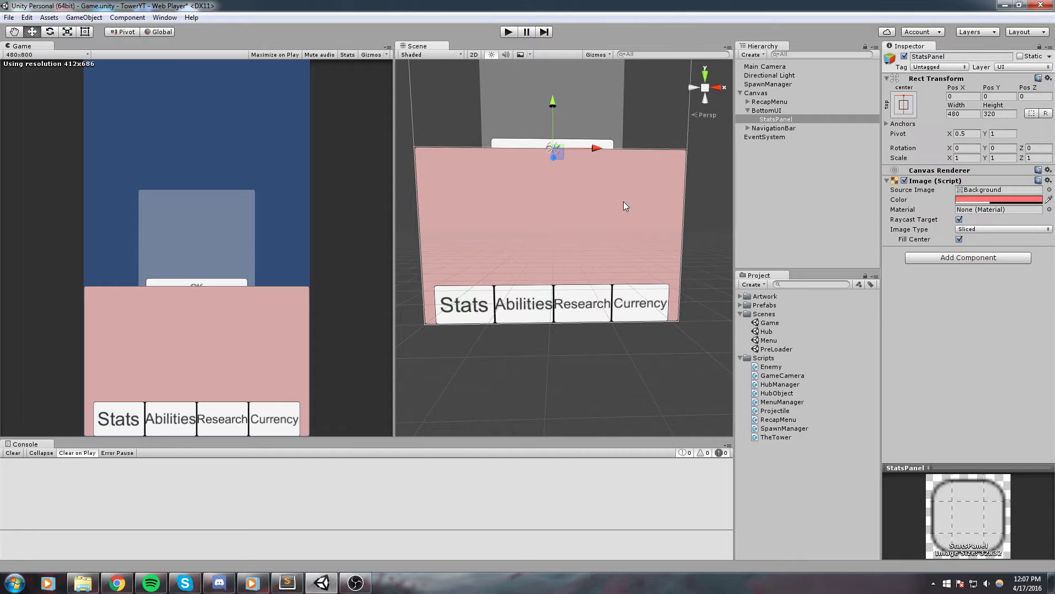
{"action": "middle_click_drag", "start_coordinate": [632, 188], "coordinate": [652, 182]}
{"action": "scroll", "coordinate": [671, 182], "scroll_direction": "down", "scroll_amount": 1}
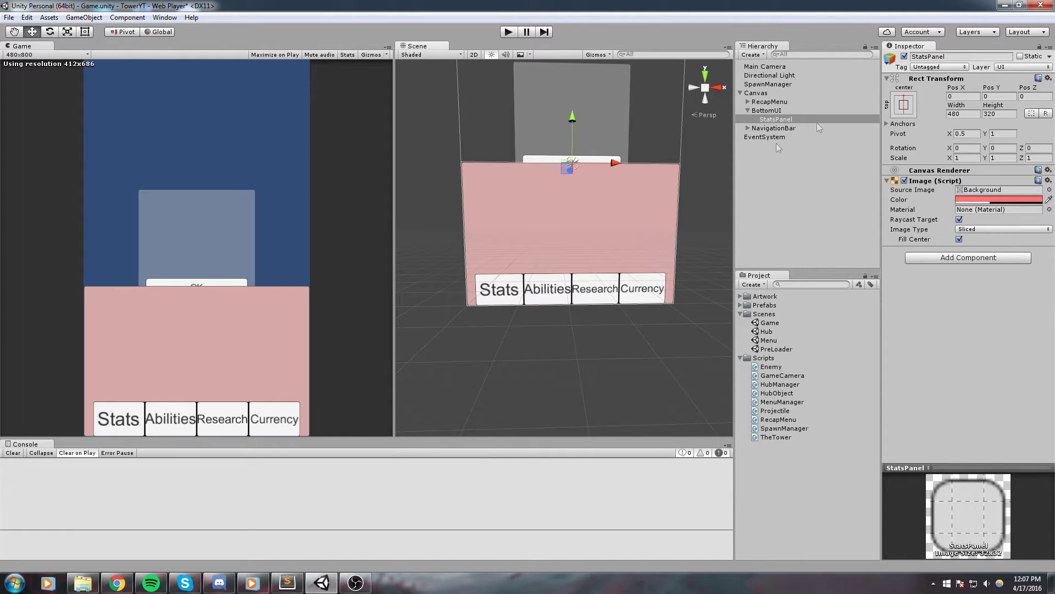
{"action": "left_click", "coordinate": [912, 110]}
{"action": "key", "text": "shift"}
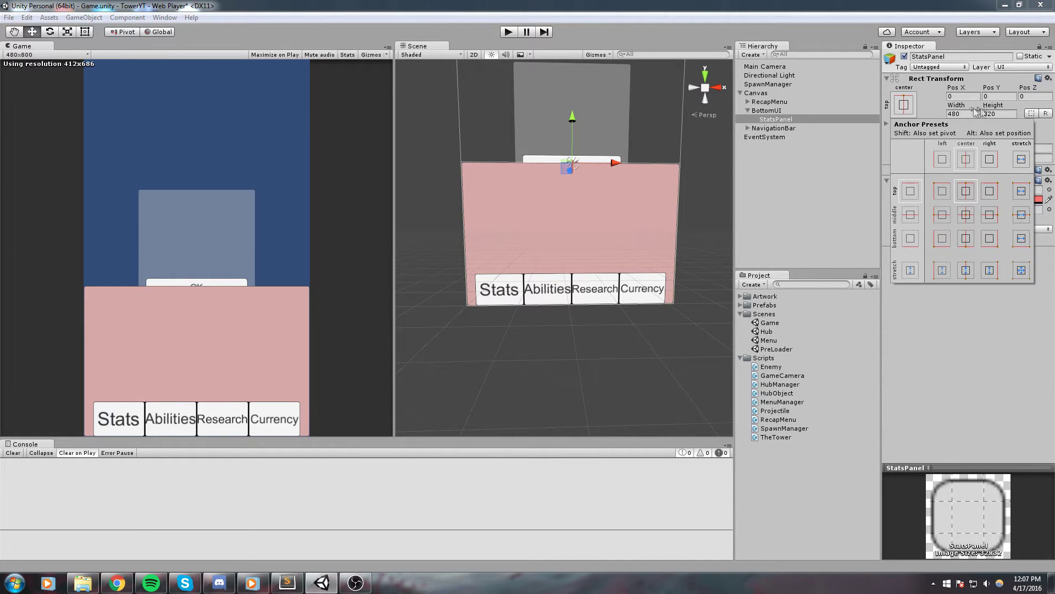
{"action": "left_click", "coordinate": [970, 195], "text": "shift"}
Set the StatsPanel's width to 440 and reduce its height by 75 to 245.
{"action": "type", "text": "440"}
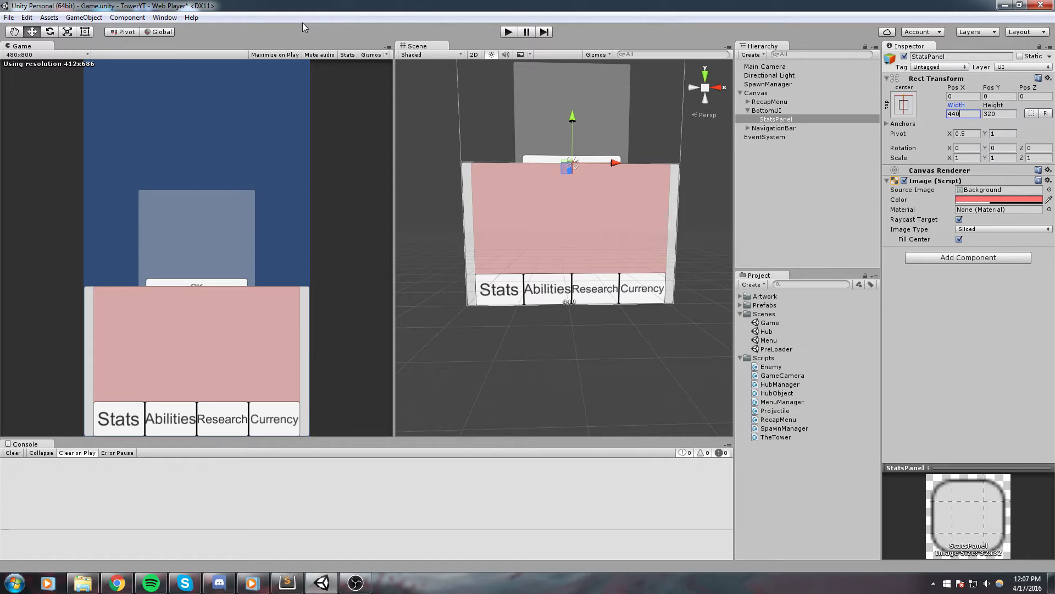
{"action": "key", "text": "Tab"}
{"action": "key", "text": "Right"}
{"action": "type", "text": "-75"}
{"action": "key", "text": "Return"}
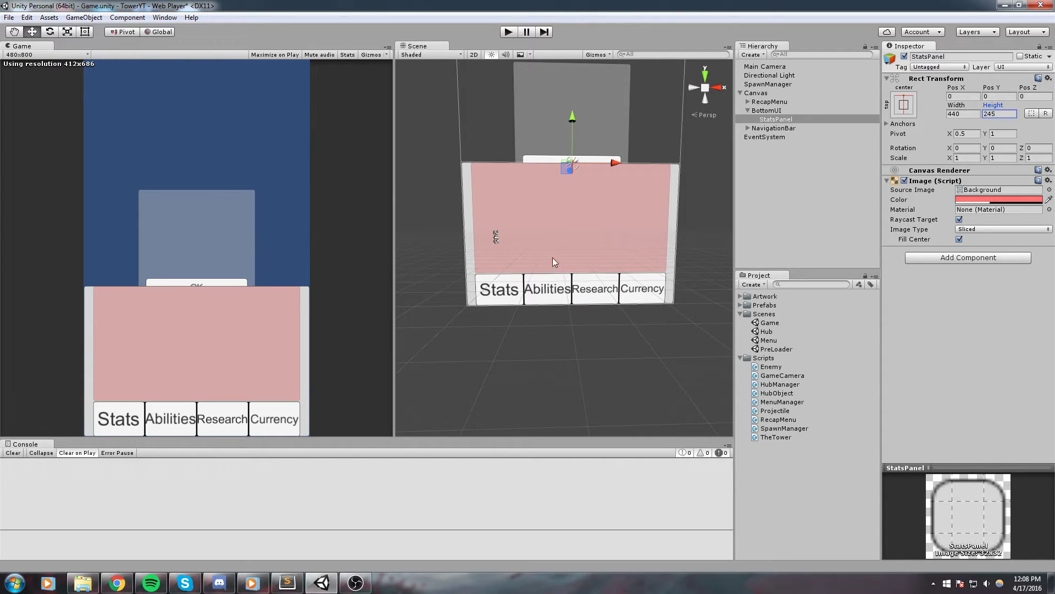
Inspect how the StatsPanel's edges line up with the navigation bar and the BottomUI background.
{"action": "scroll", "coordinate": [550, 261], "scroll_direction": "up", "scroll_amount": 6}
{"action": "middle_click_drag", "start_coordinate": [522, 281], "coordinate": [550, 281]}
{"action": "middle_click_drag", "start_coordinate": [471, 287], "coordinate": [561, 279]}
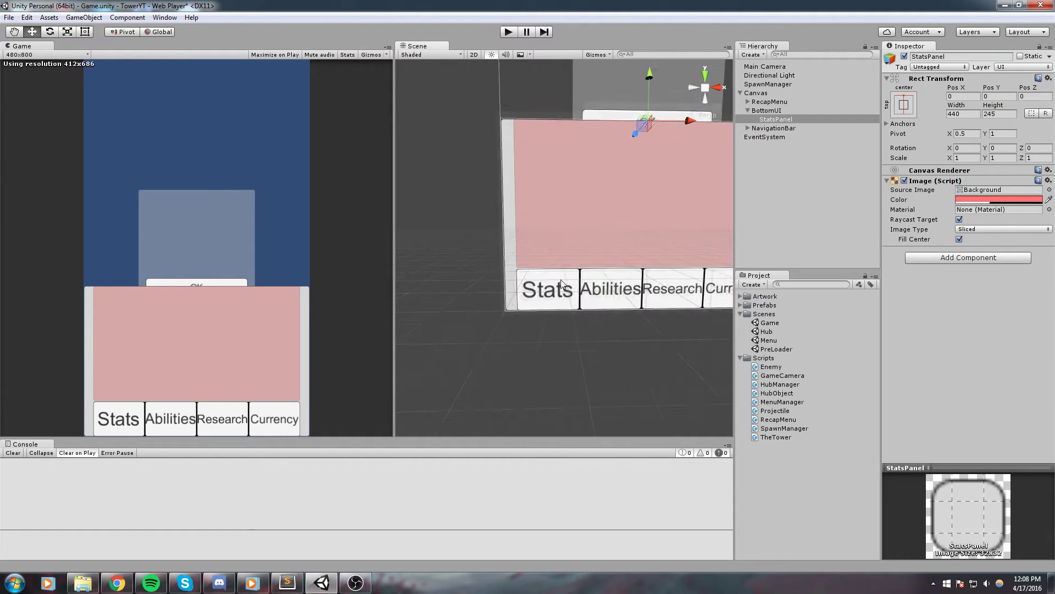
{"action": "scroll", "coordinate": [561, 280], "scroll_direction": "up", "scroll_amount": 5}
{"action": "middle_click_drag", "start_coordinate": [669, 99], "coordinate": [635, 188]}
{"action": "left_click_drag", "start_coordinate": [661, 94], "coordinate": [661, 82]}
{"action": "key", "text": "ctrl+z"}
{"action": "middle_click_drag", "start_coordinate": [576, 200], "coordinate": [536, 212]}
{"action": "scroll", "coordinate": [535, 212], "scroll_direction": "down", "scroll_amount": 4}
{"action": "left_click", "coordinate": [889, 181]}
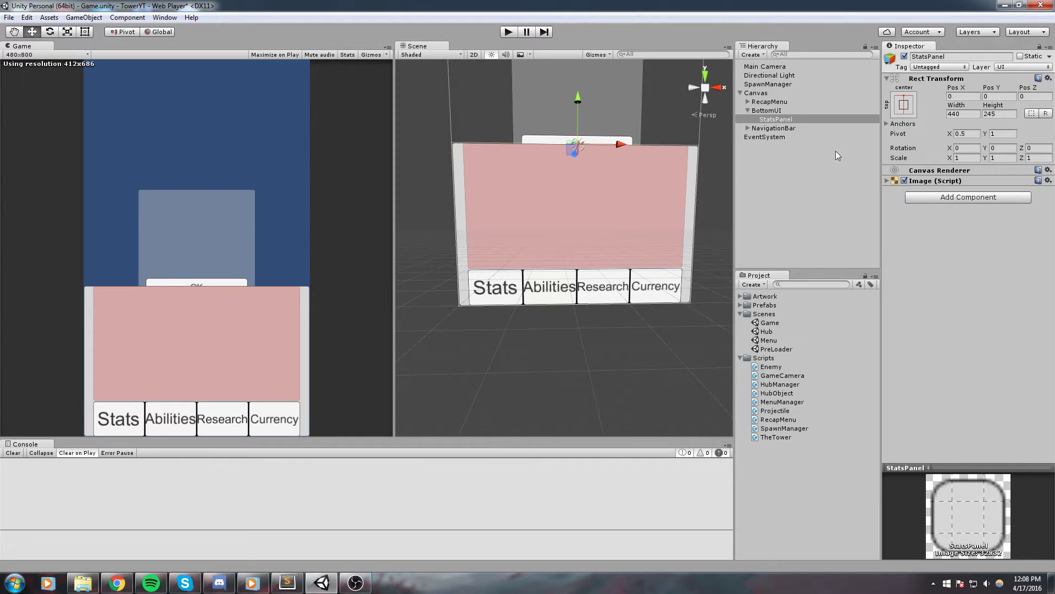
{"action": "middle_click_drag", "start_coordinate": [678, 144], "coordinate": [594, 222]}
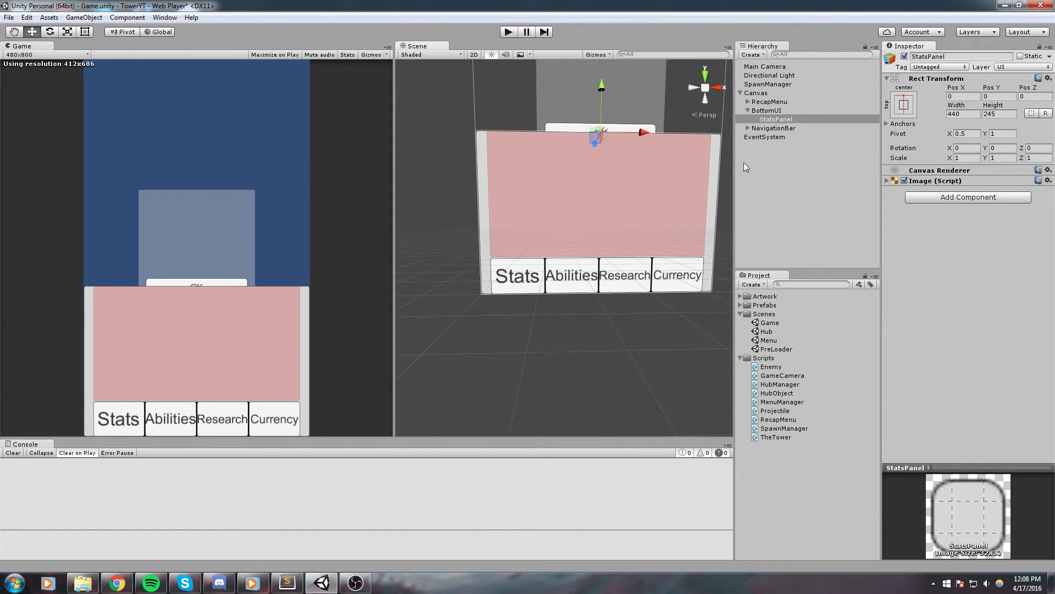
Create a UI panel as a child of StatsPanel and name it StatsList.
{"action": "left_click", "coordinate": [784, 119]}
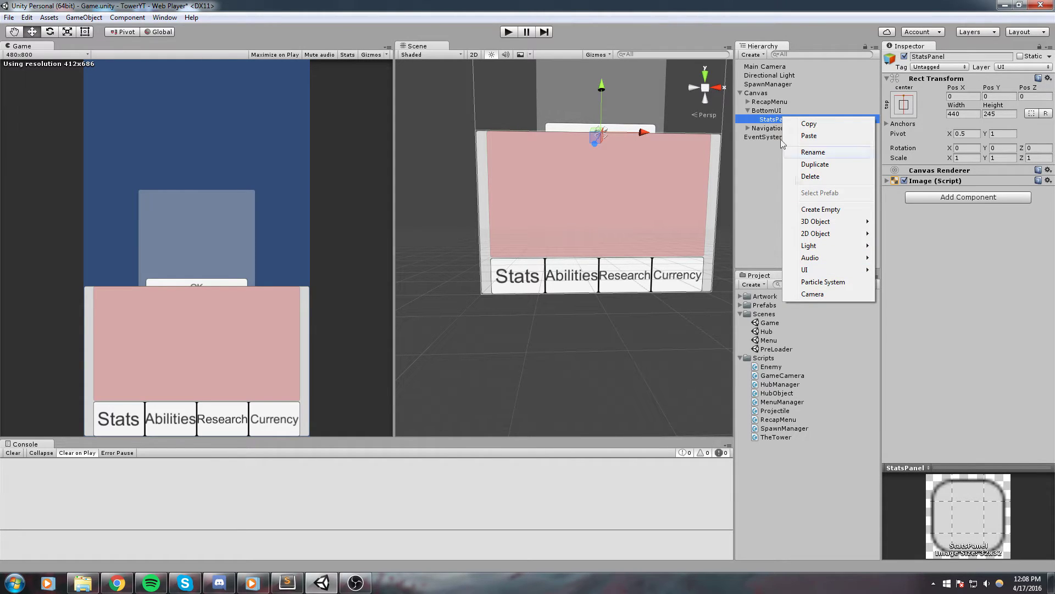
{"action": "mouse_move", "coordinate": [817, 271]}
{"action": "left_click", "coordinate": [907, 390]}
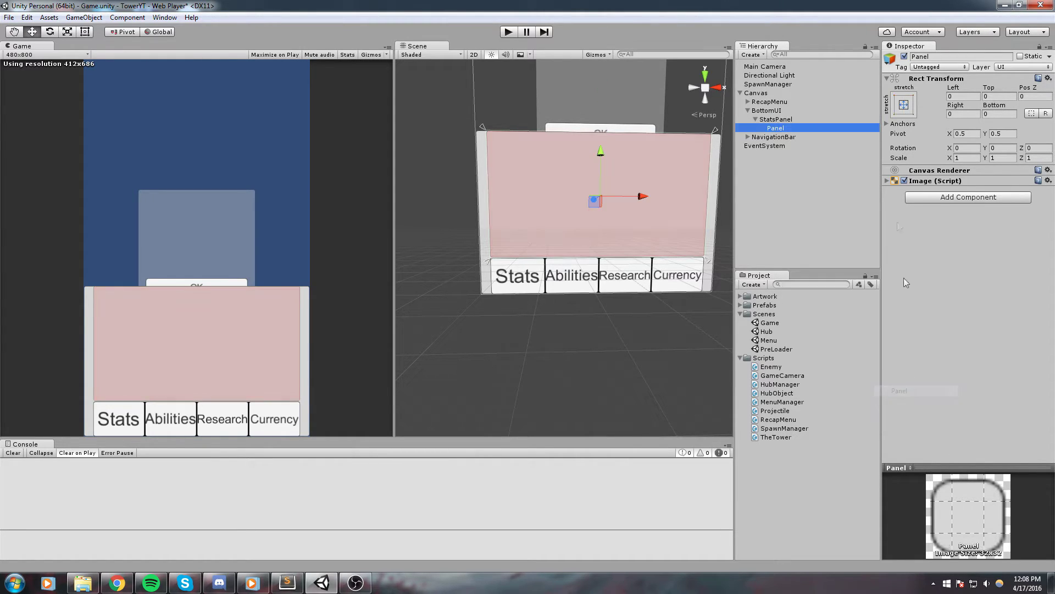
{"action": "type", "text": "StatsList"}
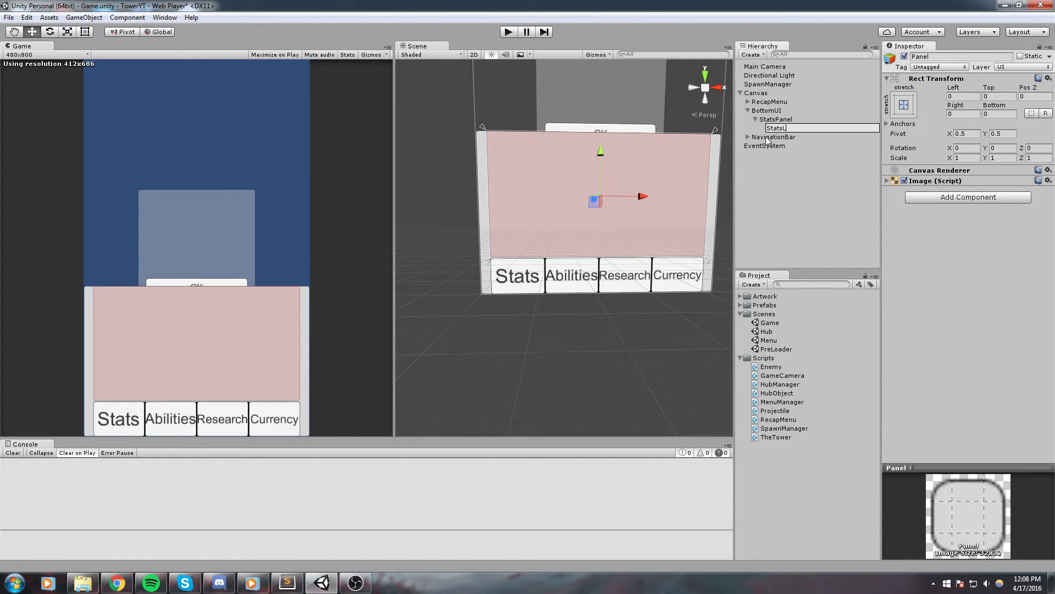
{"action": "key", "text": "Return"}
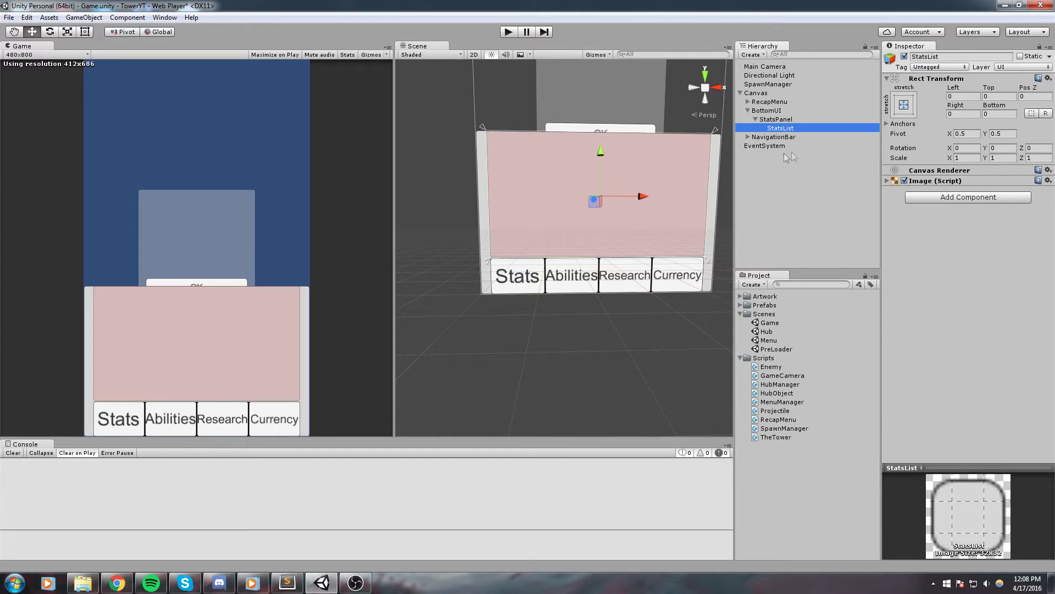
{"action": "middle_click_drag", "start_coordinate": [626, 170], "coordinate": [610, 179]}
{"action": "middle_click_drag", "start_coordinate": [678, 154], "coordinate": [599, 193]}
{"action": "scroll", "coordinate": [625, 208], "scroll_direction": "up", "scroll_amount": 3}
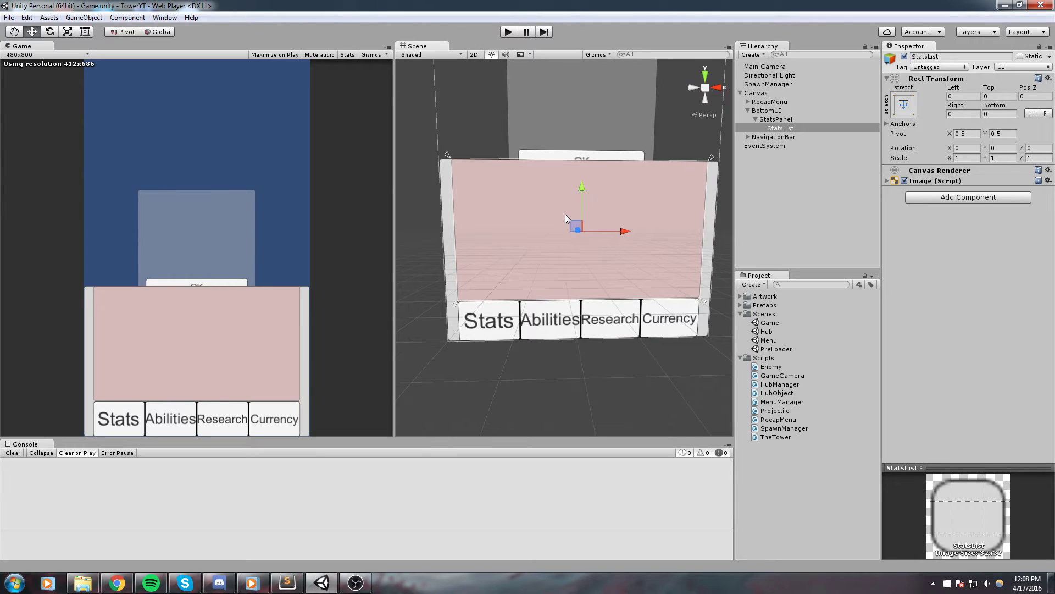
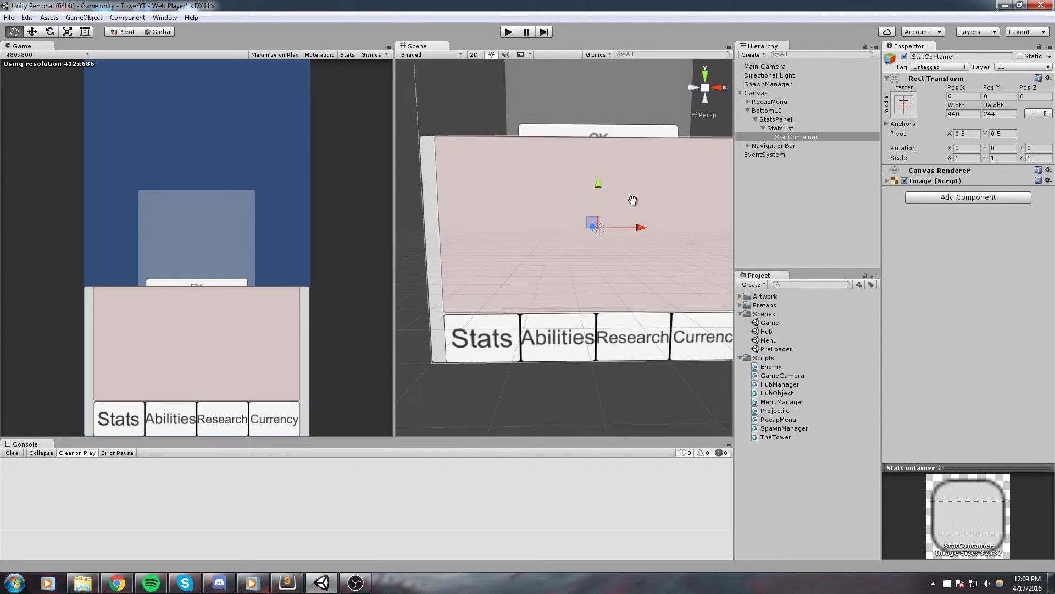
Add a Layout Element component to StatContainer with preferred width 440 and preferred height 75.
{"action": "left_click", "coordinate": [958, 198]}
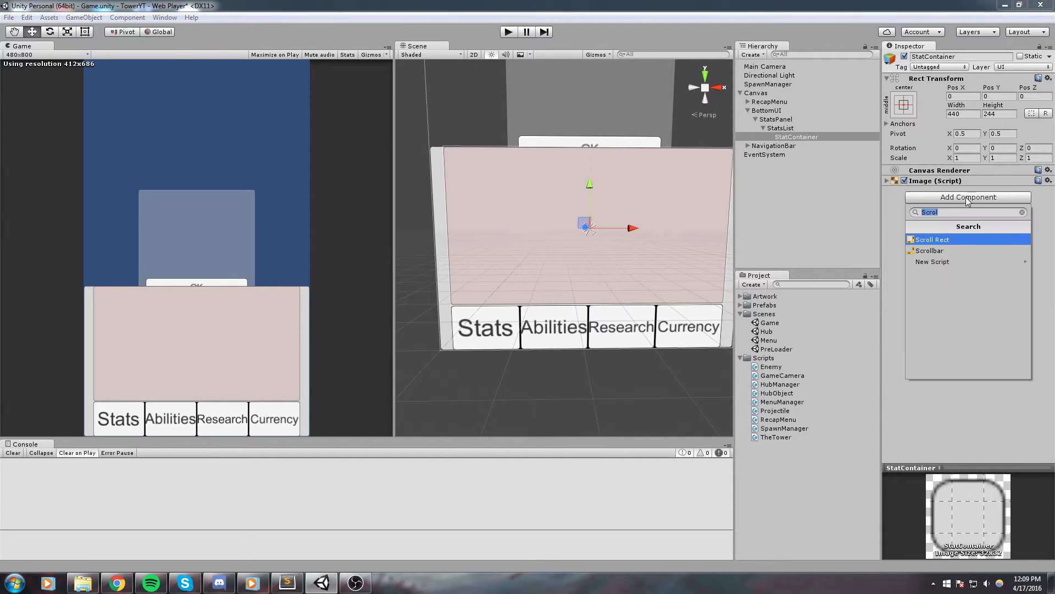
{"action": "type", "text": "lay"}
{"action": "key", "text": "Return"}
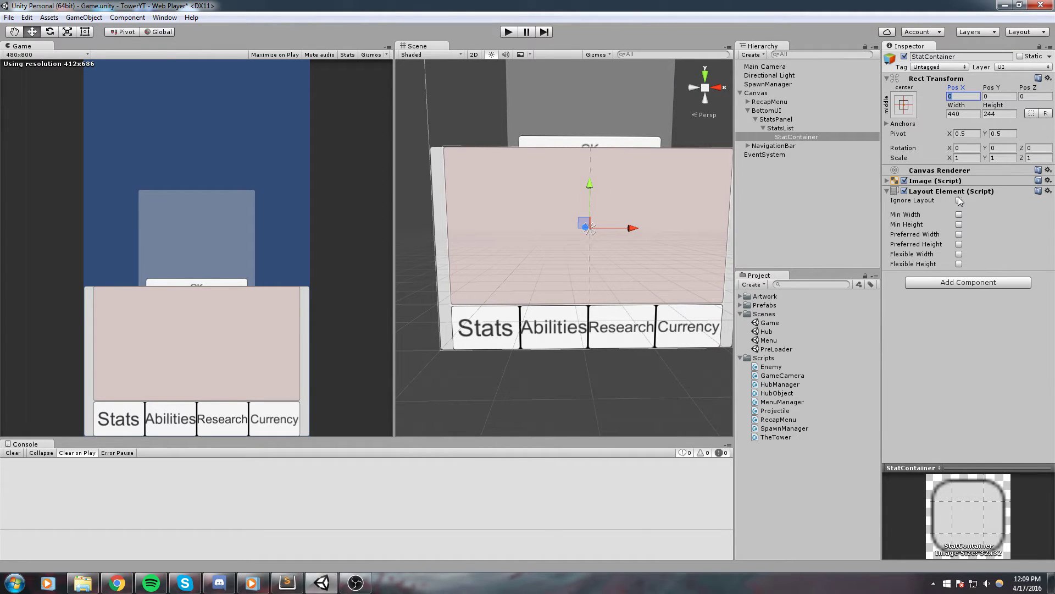
{"action": "left_click", "coordinate": [959, 234]}
{"action": "left_click", "coordinate": [959, 244]}
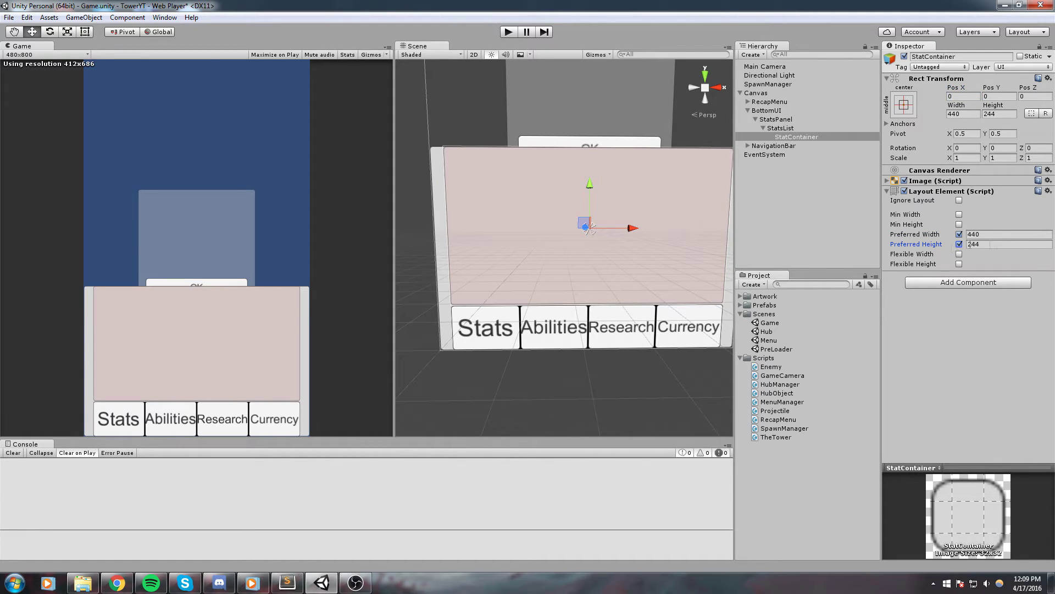
{"action": "left_click", "coordinate": [992, 234]}
{"action": "left_click", "coordinate": [982, 244]}
{"action": "type", "text": "75"}
{"action": "key", "text": "Return"}
Slide StatContainer sideways along the X axis to a Pos X of about 215.5.
{"action": "scroll", "coordinate": [608, 199], "scroll_direction": "down", "scroll_amount": 3}
{"action": "left_click_drag", "start_coordinate": [615, 233], "coordinate": [731, 237]}
{"action": "middle_click_drag", "start_coordinate": [651, 242], "coordinate": [455, 220]}
{"action": "left_click_drag", "start_coordinate": [536, 211], "coordinate": [486, 211]}
{"action": "middle_click_drag", "start_coordinate": [539, 193], "coordinate": [639, 195]}
{"action": "left_click_drag", "start_coordinate": [593, 212], "coordinate": [640, 213]}
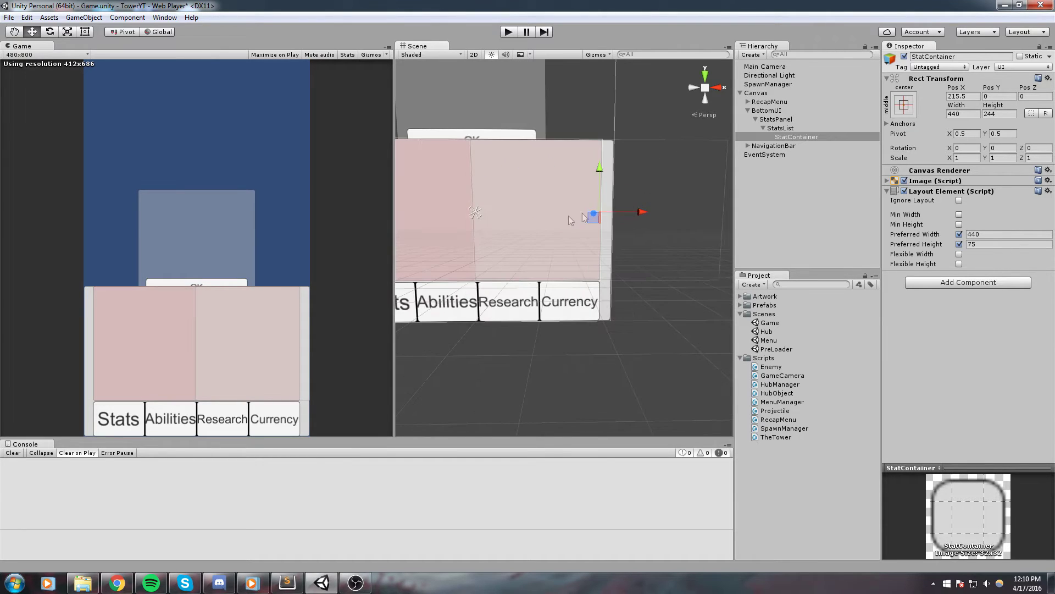
Undo the sideways move of StatContainer.
{"action": "middle_click_drag", "start_coordinate": [577, 216], "coordinate": [655, 220]}
{"action": "key", "text": "ctrl+z"}
{"action": "key", "text": "ctrl+z"}
{"action": "key", "text": "ctrl+z"}
{"action": "middle_click_drag", "start_coordinate": [600, 240], "coordinate": [649, 257]}
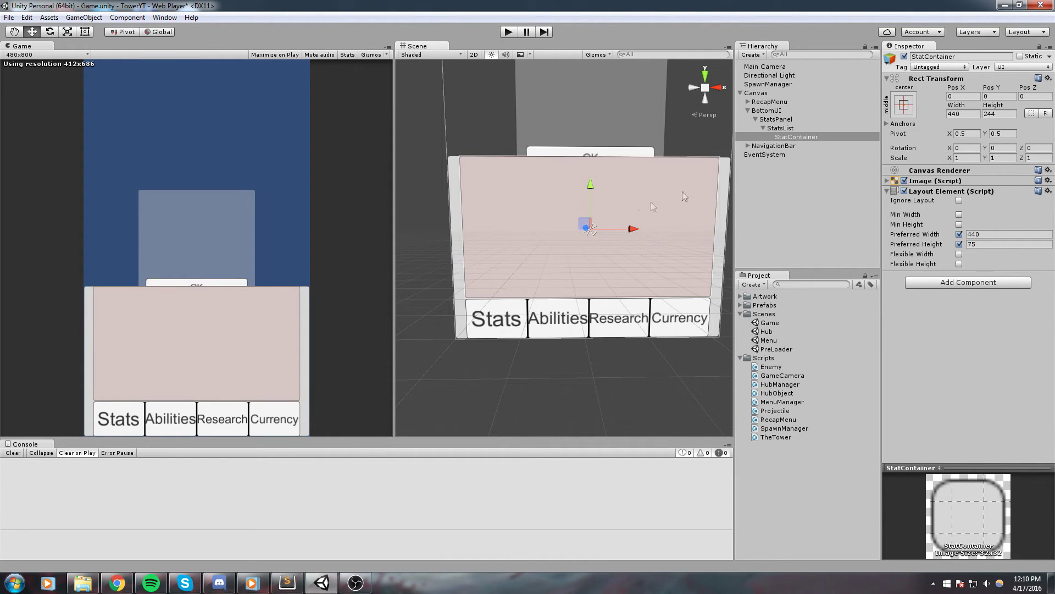
Set StatContainer's height to 75 in its Rect Transform.
{"action": "left_click", "coordinate": [977, 113]}
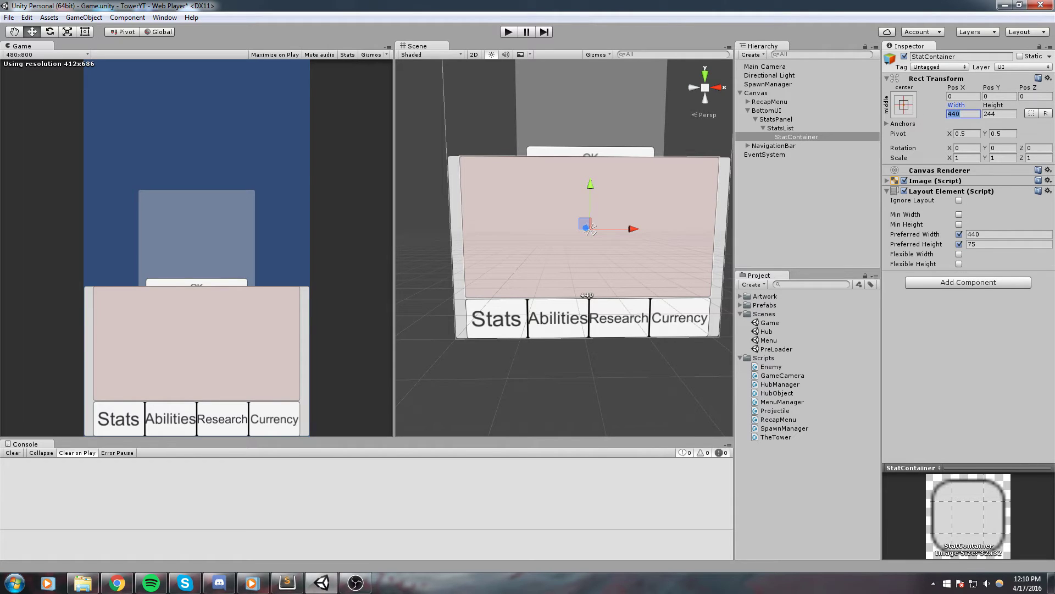
{"action": "key", "text": "Tab"}
{"action": "type", "text": "75"}
{"action": "middle_click_drag", "start_coordinate": [503, 245], "coordinate": [518, 238]}
{"action": "scroll", "coordinate": [519, 240], "scroll_direction": "up", "scroll_amount": 3}
{"action": "right_click_drag", "start_coordinate": [530, 250], "coordinate": [586, 255]}
{"action": "middle_click_drag", "start_coordinate": [581, 247], "coordinate": [591, 246]}
{"action": "middle_click_drag", "start_coordinate": [632, 155], "coordinate": [679, 172]}
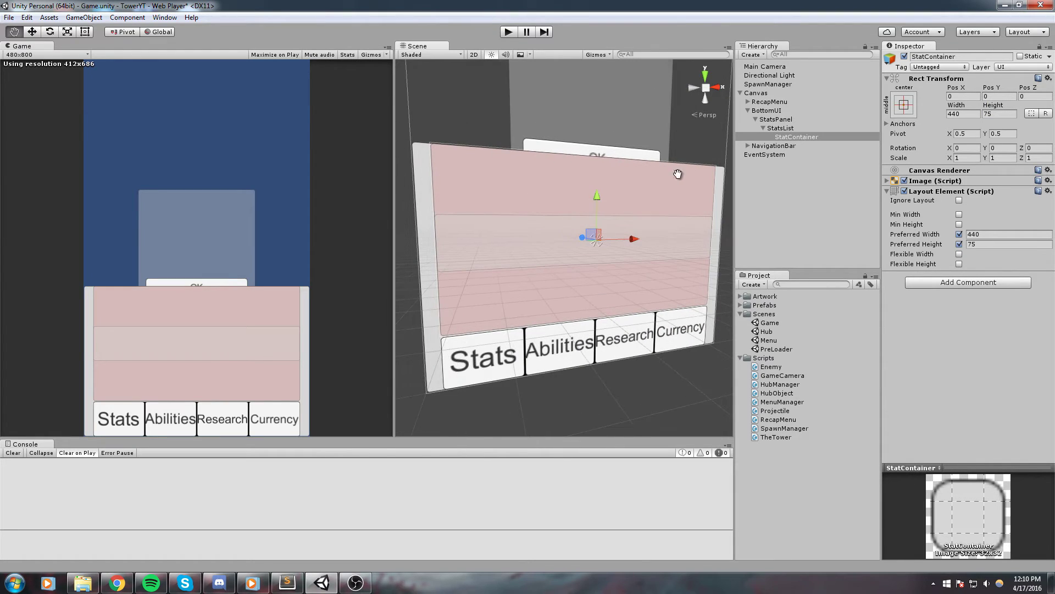
Make StatContainer's image color fully opaque by raising its alpha to 255.
{"action": "left_click", "coordinate": [953, 183]}
{"action": "left_click", "coordinate": [1011, 200]}
{"action": "mouse_move", "coordinate": [720, 302]}
{"action": "left_mouse_down"}
{"action": "mouse_move", "coordinate": [678, 302]}
{"action": "mouse_move", "coordinate": [725, 304]}
{"action": "left_mouse_up"}
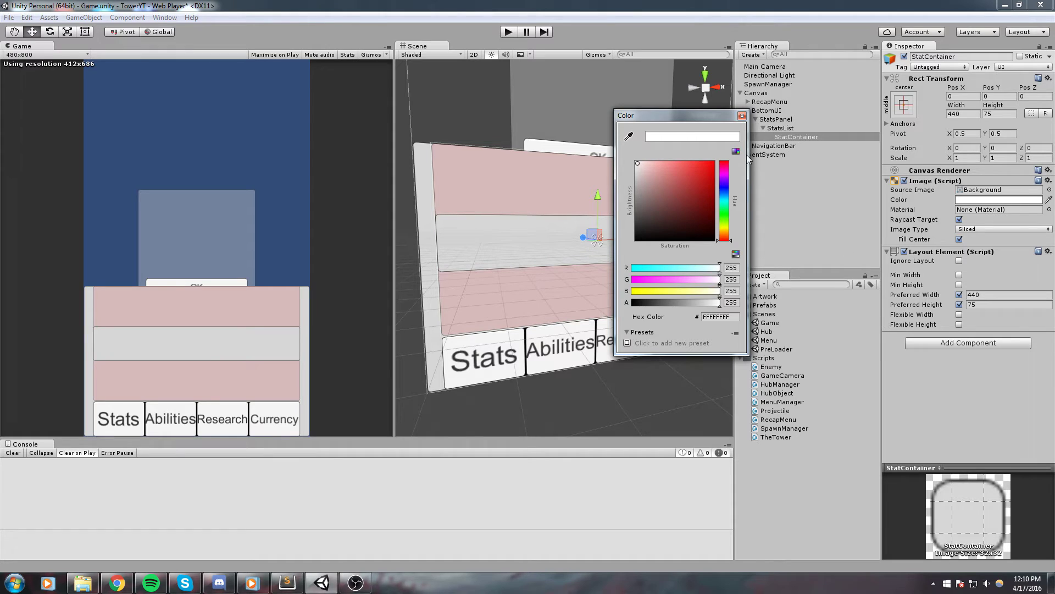
{"action": "left_click", "coordinate": [742, 115]}
{"action": "middle_click_drag", "start_coordinate": [568, 173], "coordinate": [575, 176]}
{"action": "scroll", "coordinate": [582, 190], "scroll_direction": "down", "scroll_amount": 5}
{"action": "middle_click_drag", "start_coordinate": [610, 223], "coordinate": [596, 219]}
{"action": "right_click_drag", "start_coordinate": [596, 218], "coordinate": [588, 226]}
{"action": "scroll", "coordinate": [599, 236], "scroll_direction": "up", "scroll_amount": 2}
{"action": "middle_click_drag", "start_coordinate": [609, 248], "coordinate": [586, 236]}
{"action": "scroll", "coordinate": [586, 236], "scroll_direction": "up", "scroll_amount": 3}
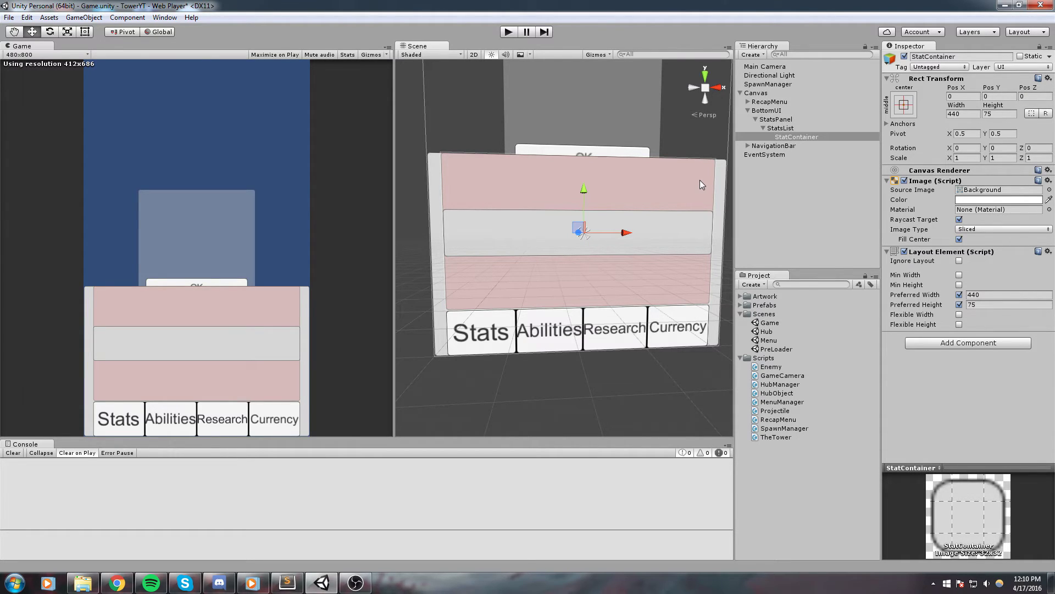
Try duplicating StatContainer and moving the copy down to a Pos Y of about -76.9, and undo both changes.
{"action": "left_click", "coordinate": [855, 170]}
{"action": "left_click", "coordinate": [809, 137]}
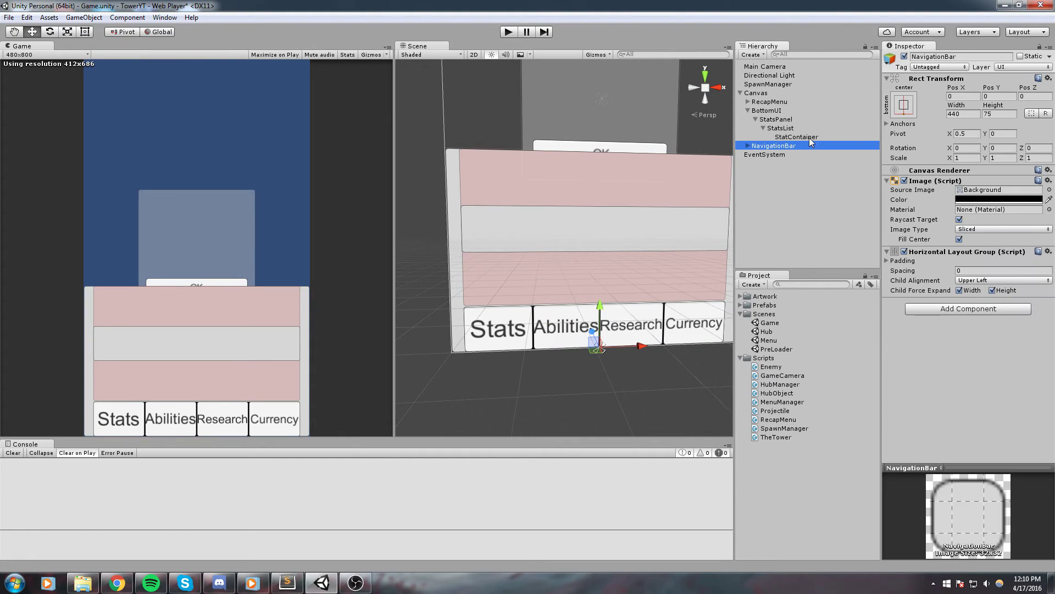
{"action": "key", "text": "ctrl+d"}
{"action": "left_click_drag", "start_coordinate": [602, 197], "coordinate": [601, 242]}
{"action": "key", "text": "ctrl+z"}
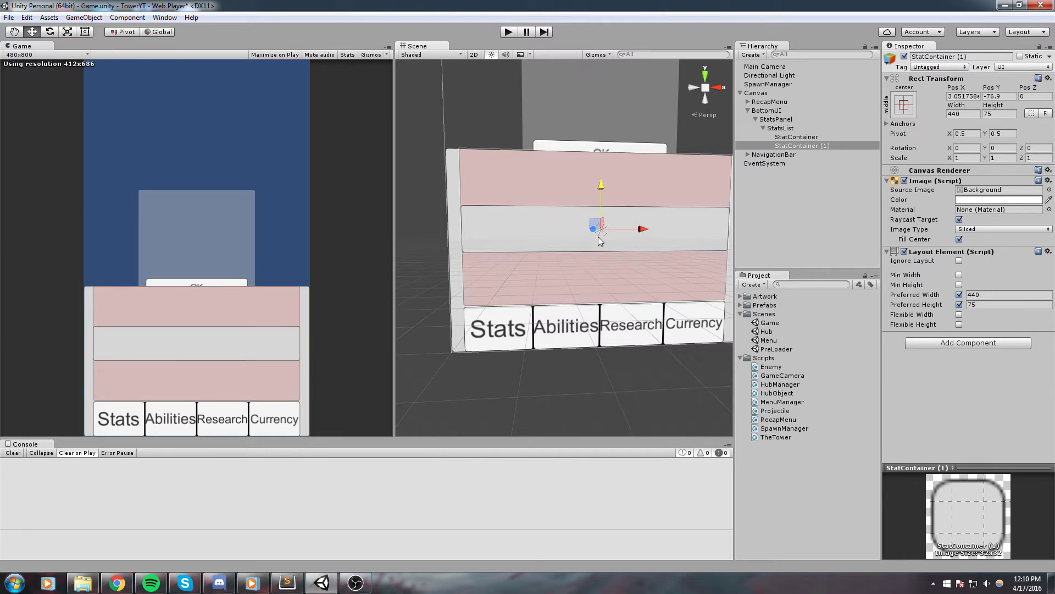
{"action": "key", "text": "ctrl+z"}
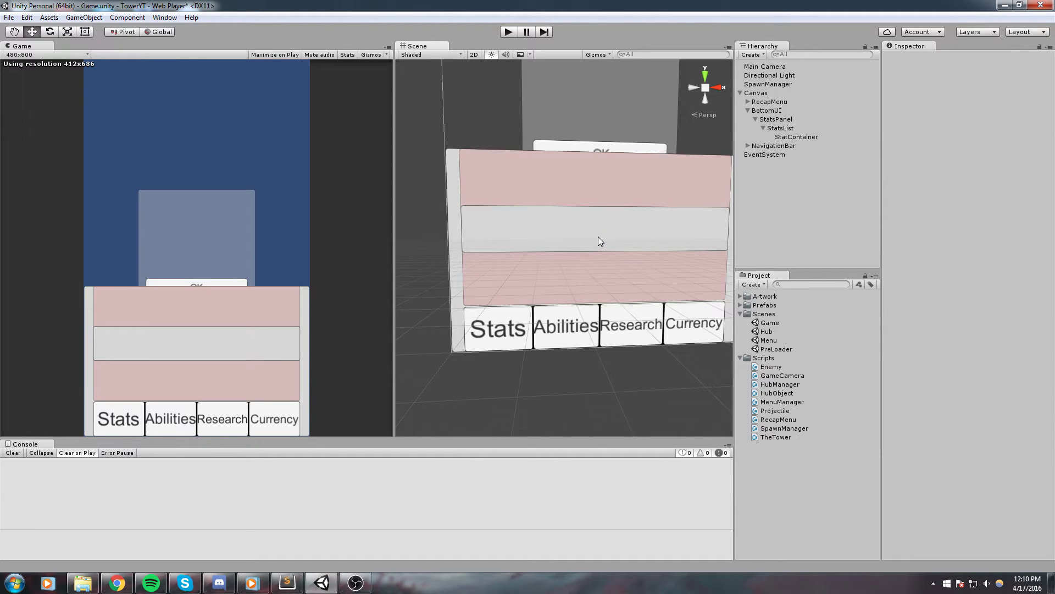
Try stacking several duplicates of StatContainer vertically inside StatsList, and undo all the copies and moves.
{"action": "left_click", "coordinate": [812, 138]}
{"action": "key", "text": "ctrl+d"}
{"action": "left_click_drag", "start_coordinate": [601, 185], "coordinate": [601, 211]}
{"action": "key", "text": "ctrl+d"}
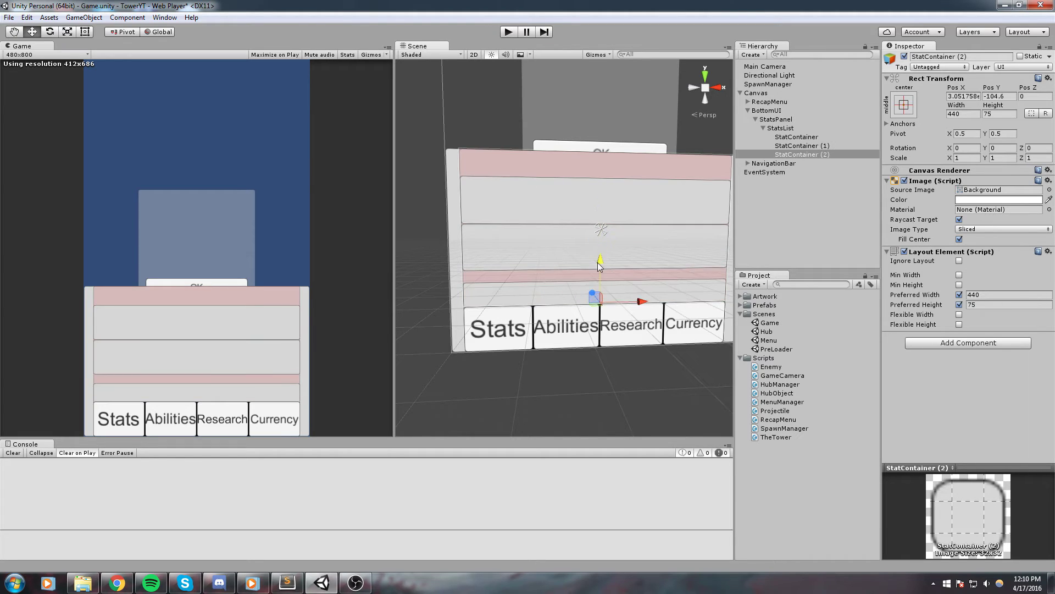
{"action": "key", "text": "ctrl+z"}
{"action": "key", "text": "ctrl+z"}
{"action": "key", "text": "ctrl+z"}
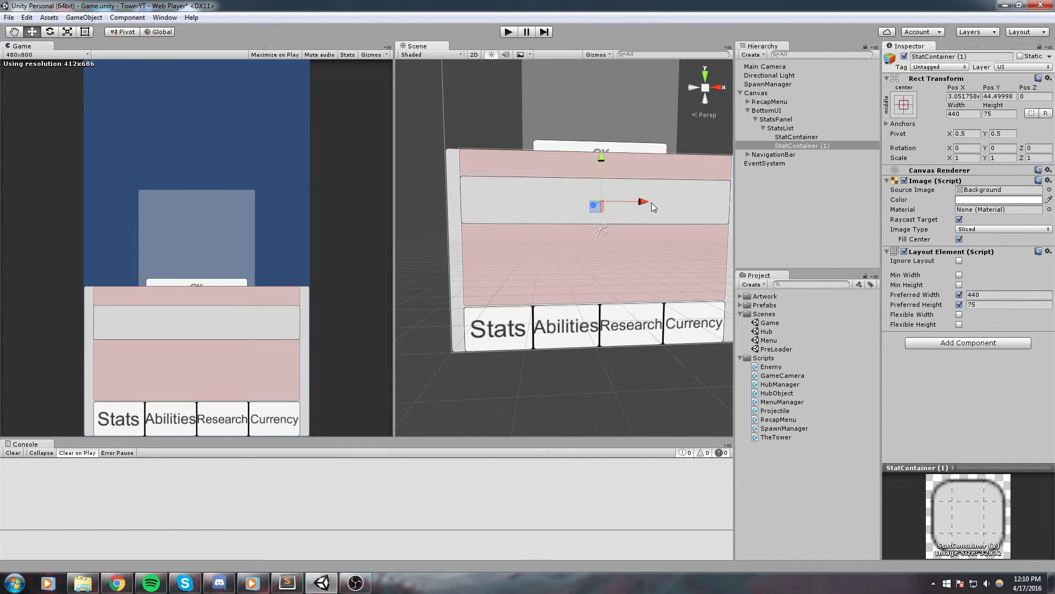
{"action": "middle_click_drag", "start_coordinate": [651, 202], "coordinate": [602, 241]}
{"action": "key", "text": "ctrl+s"}
{"action": "middle_click_drag", "start_coordinate": [672, 218], "coordinate": [689, 206]}
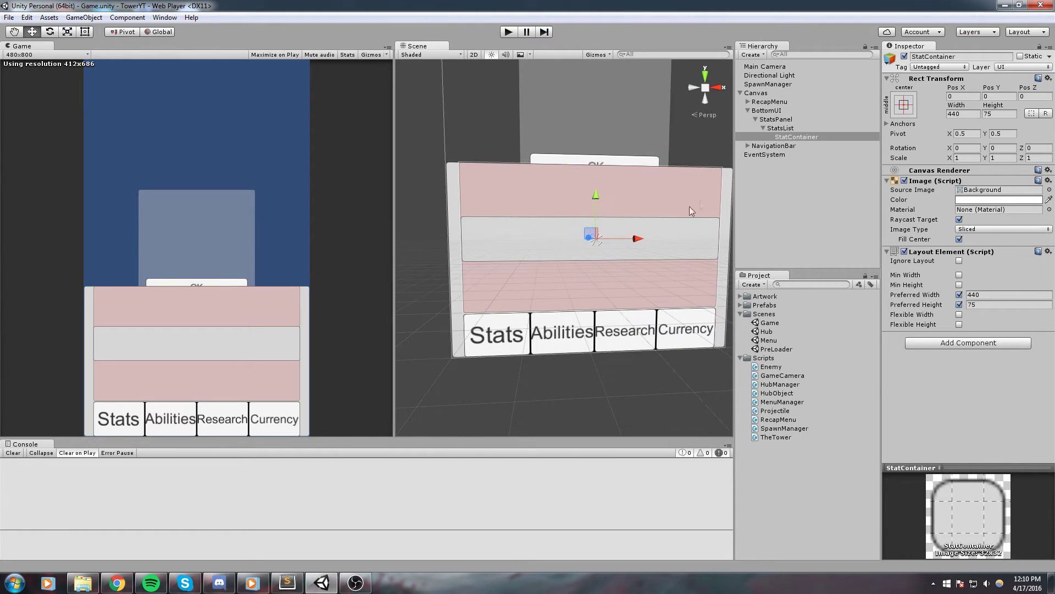
Create a UI image as a child of StatContainer with width 75 and height 75.
{"action": "right_click", "coordinate": [816, 138]}
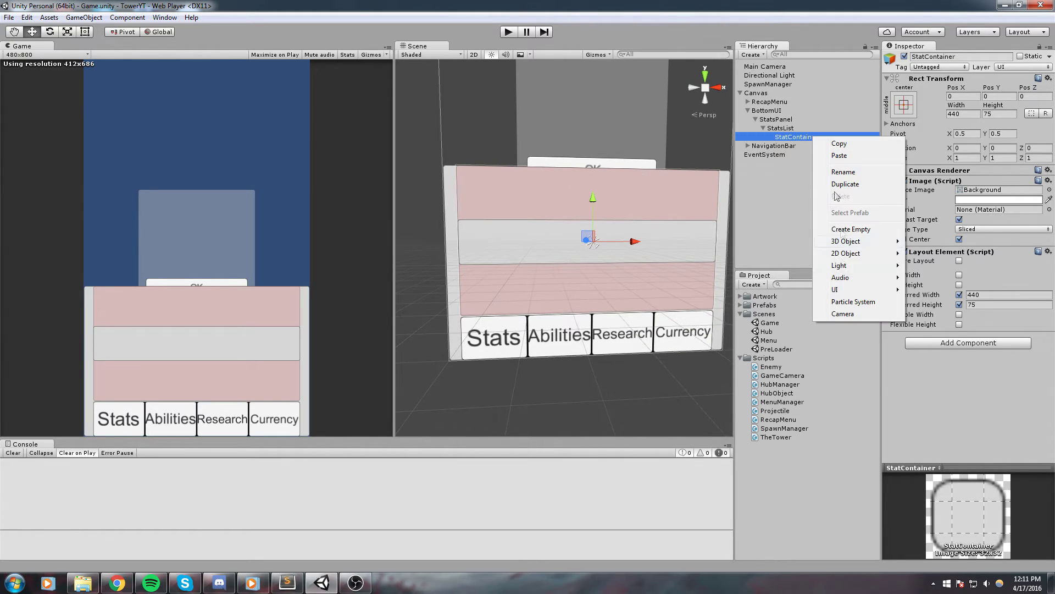
{"action": "mouse_move", "coordinate": [854, 291]}
{"action": "left_click", "coordinate": [937, 301]}
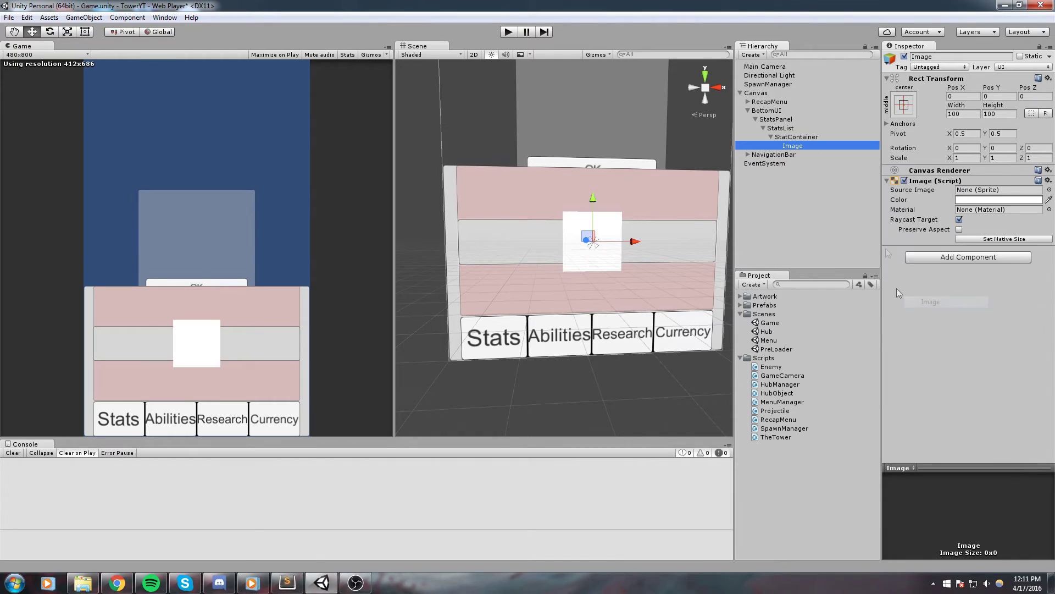
{"action": "left_click", "coordinate": [963, 113]}
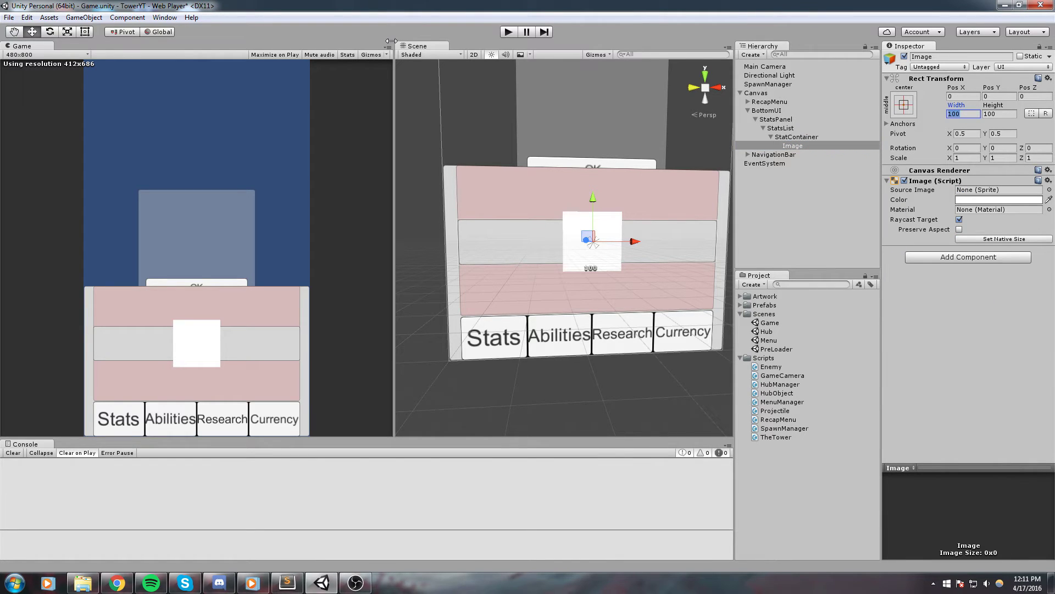
{"action": "type", "text": "745"}
{"action": "key", "text": "BackSpace"}
{"action": "key", "text": "BackSpace"}
{"action": "type", "text": "5"}
{"action": "key", "text": "Tab"}
{"action": "type", "text": "75"}
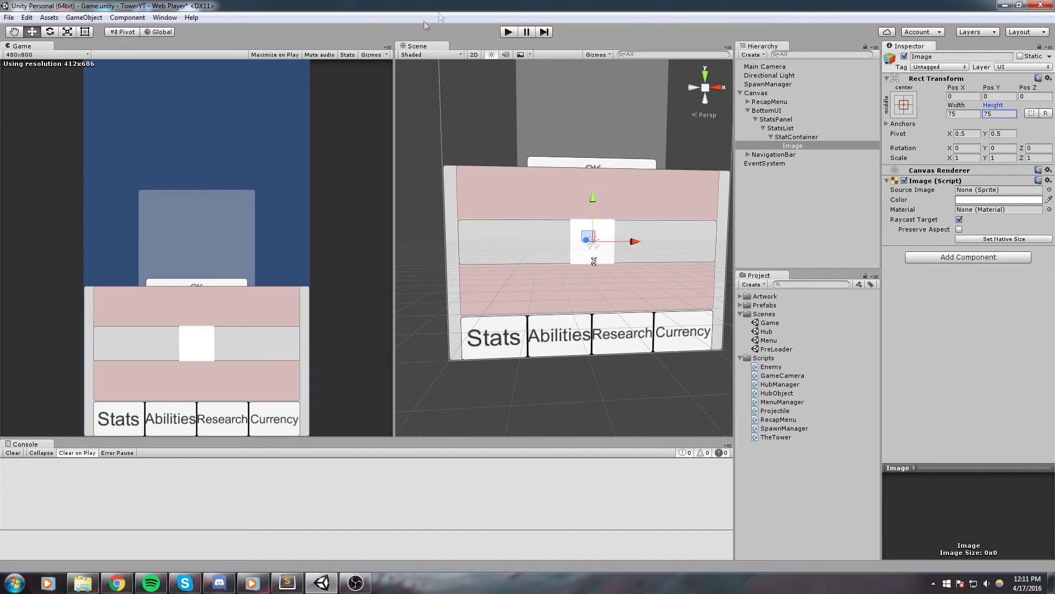
Anchor the new image to StatContainer's middle left, including its pivot, with Pos X 0.
{"action": "left_click", "coordinate": [904, 104]}
{"action": "left_click", "coordinate": [943, 215]}
{"action": "left_click", "coordinate": [963, 96]}
{"action": "type", "text": "0"}
{"action": "scroll", "coordinate": [535, 193], "scroll_direction": "up", "scroll_amount": 3}
{"action": "middle_click_drag", "start_coordinate": [534, 193], "coordinate": [570, 151]}
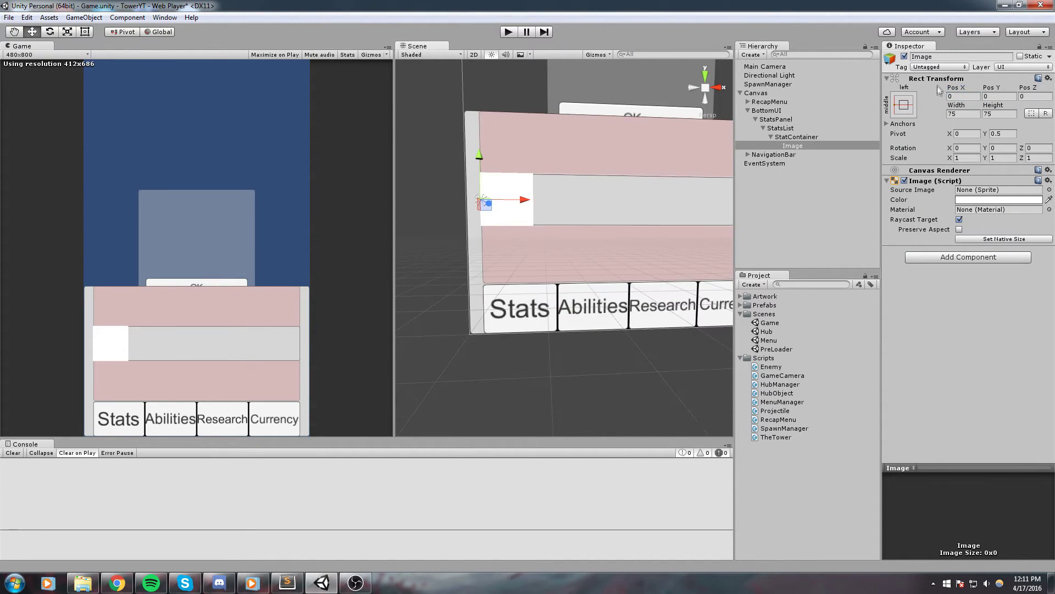
Offset the image to Pos X 5 and set its width and height to 65.
{"action": "left_click_drag", "start_coordinate": [957, 88], "coordinate": [551, 76]}
{"action": "key", "text": "BackSpace"}
{"action": "key", "text": "BackSpace"}
{"action": "key", "text": "BackSpace"}
{"action": "key", "text": "BackSpace"}
{"action": "key", "text": "BackSpace"}
{"action": "type", "text": "5"}
{"action": "scroll", "coordinate": [526, 147], "scroll_direction": "up", "scroll_amount": 2}
{"action": "left_click", "coordinate": [999, 114]}
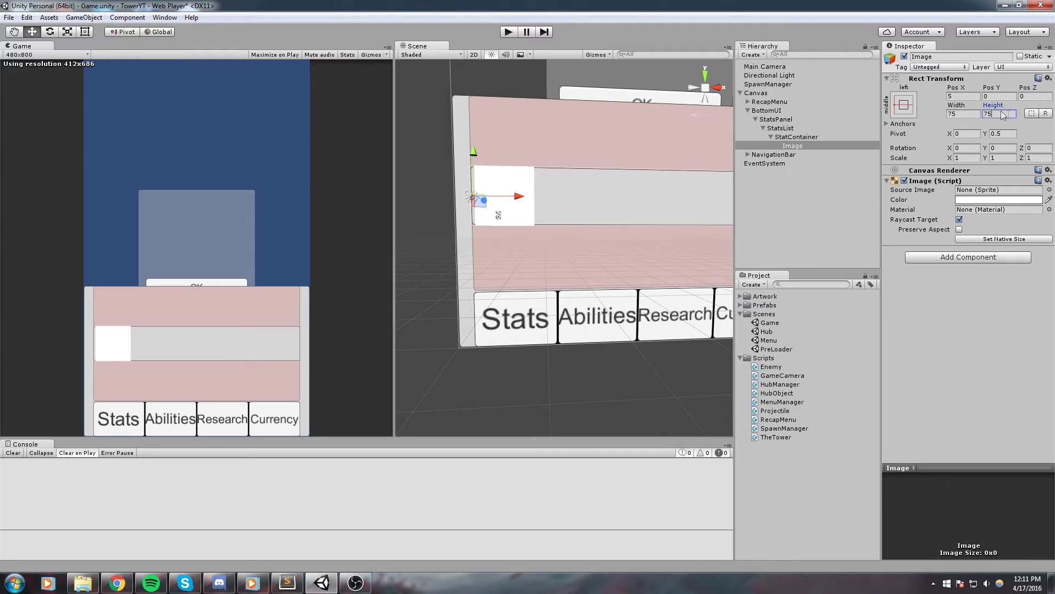
{"action": "type", "text": "65"}
{"action": "left_click", "coordinate": [961, 115]}
{"action": "type", "text": "65"}
{"action": "middle_click_drag", "start_coordinate": [642, 229], "coordinate": [587, 226]}
{"action": "middle_click_drag", "start_coordinate": [496, 198], "coordinate": [494, 200]}
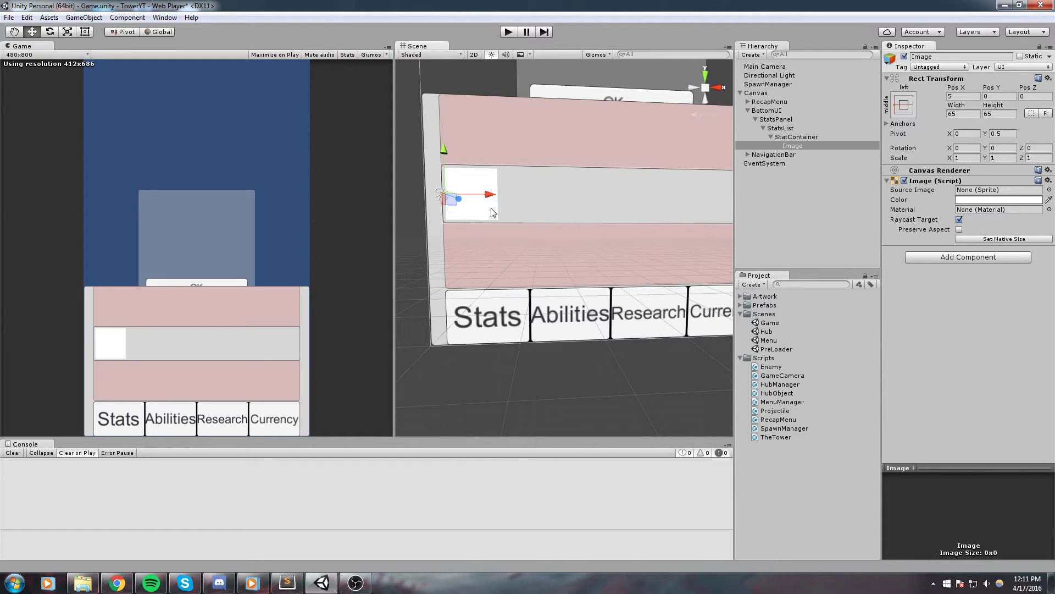
Rename the image under StatContainer as StatIcon.
{"action": "left_click", "coordinate": [796, 146]}
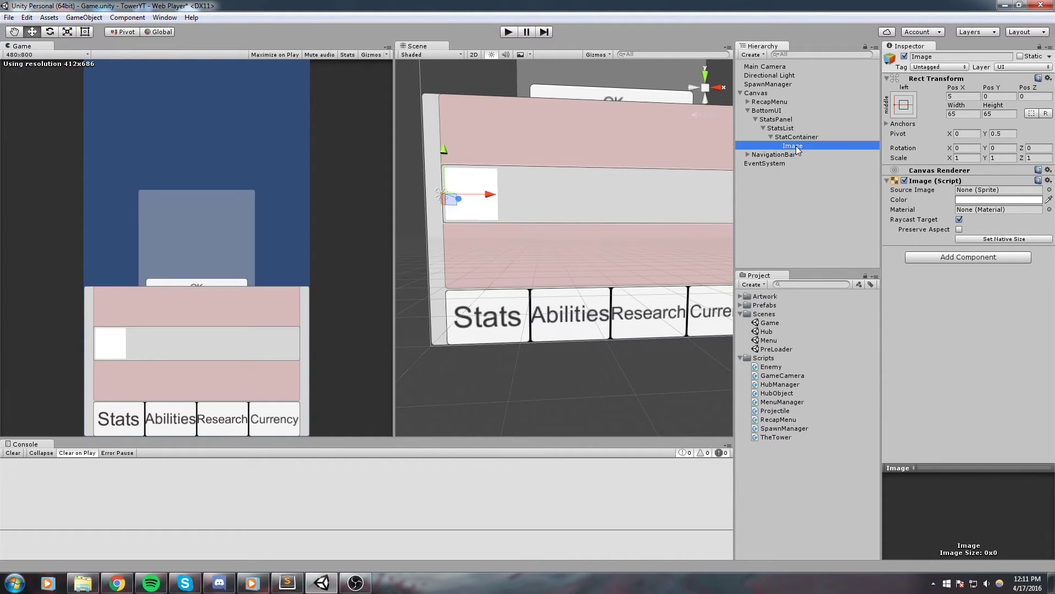
{"action": "type", "text": "Stat"}
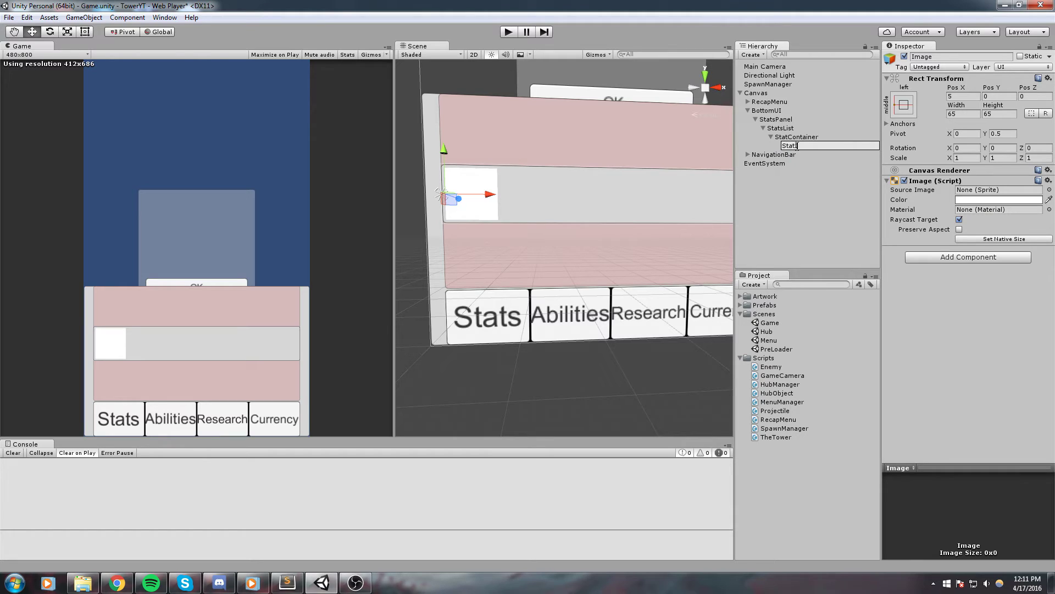
{"action": "type", "text": "Icon"}
{"action": "key", "text": "Return"}
Create a UI text as a child of StatContainer, anchored and pivoted at the middle left with Pos X 75.
{"action": "right_click", "coordinate": [802, 138]}
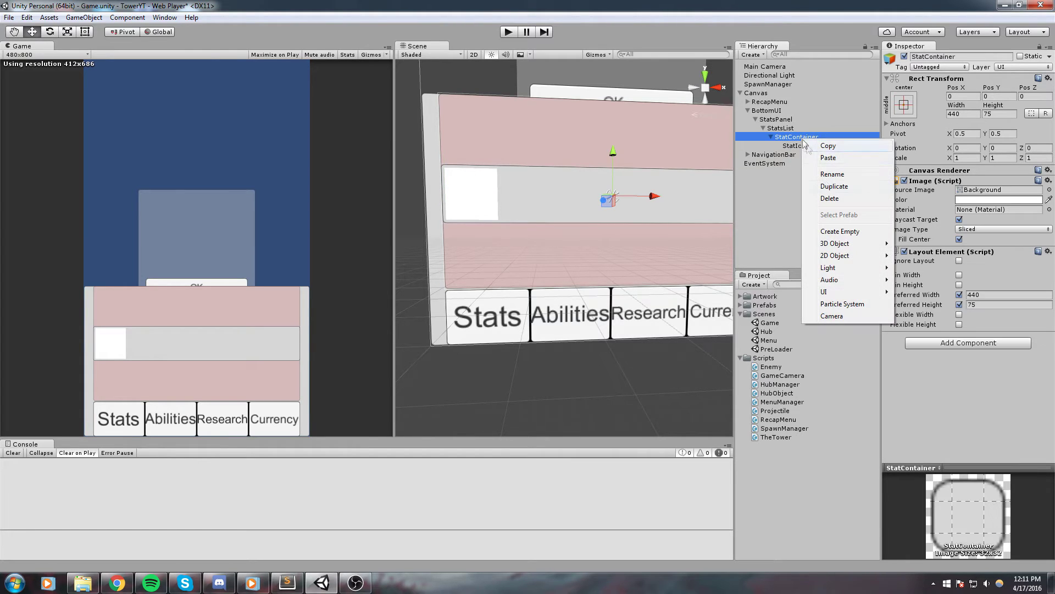
{"action": "mouse_move", "coordinate": [835, 293]}
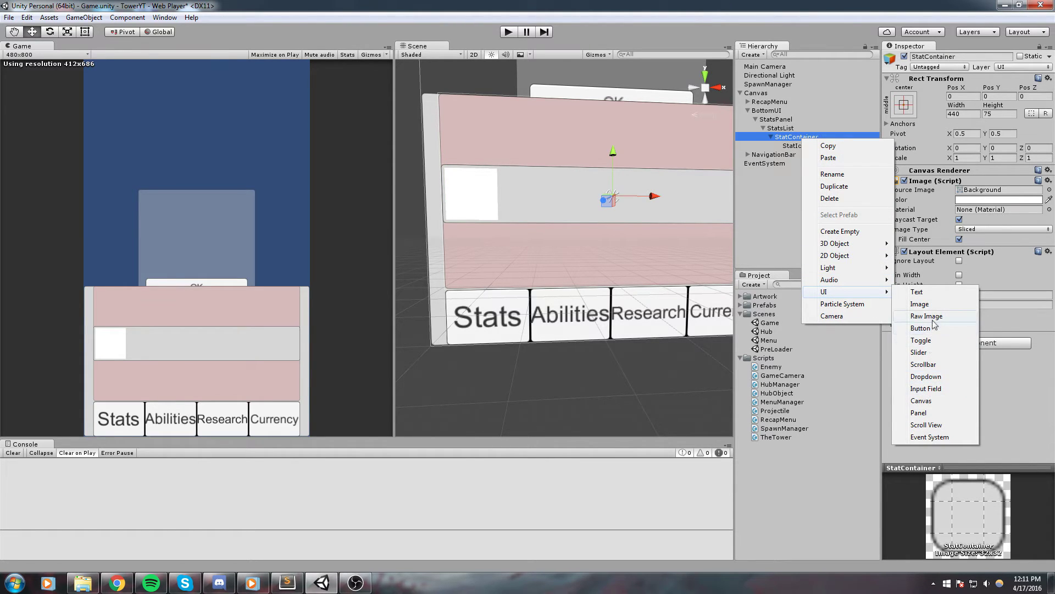
{"action": "left_click", "coordinate": [917, 292]}
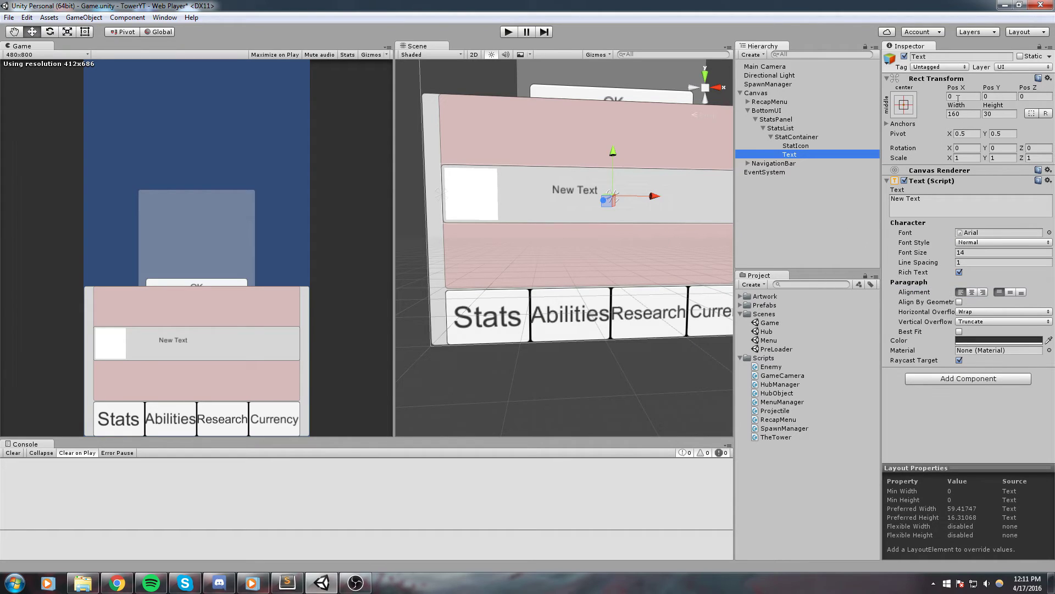
{"action": "left_click", "coordinate": [904, 104]}
{"action": "left_click", "coordinate": [942, 215]}
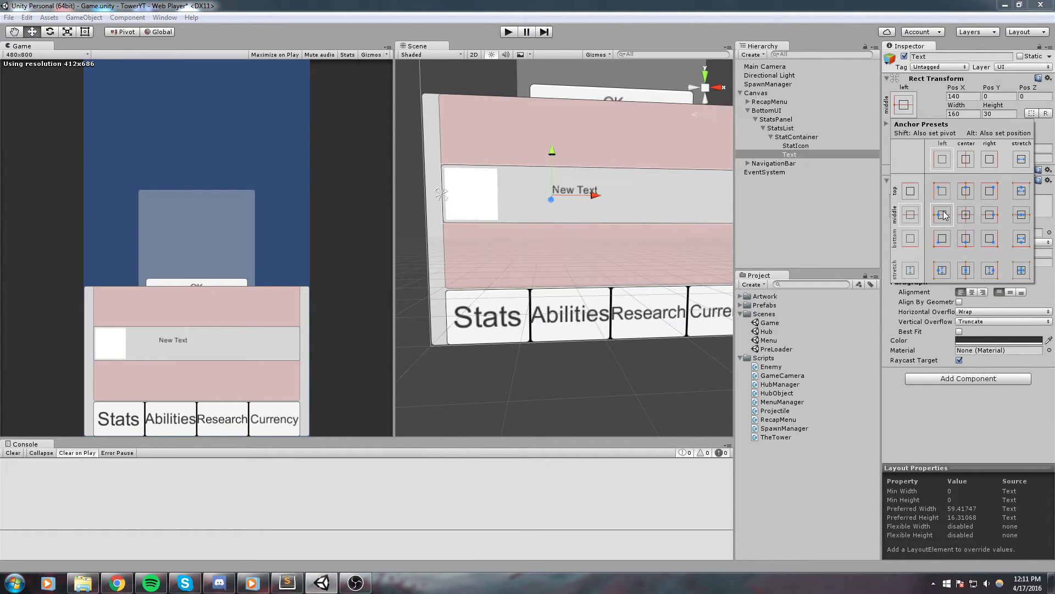
{"action": "left_click", "coordinate": [971, 96]}
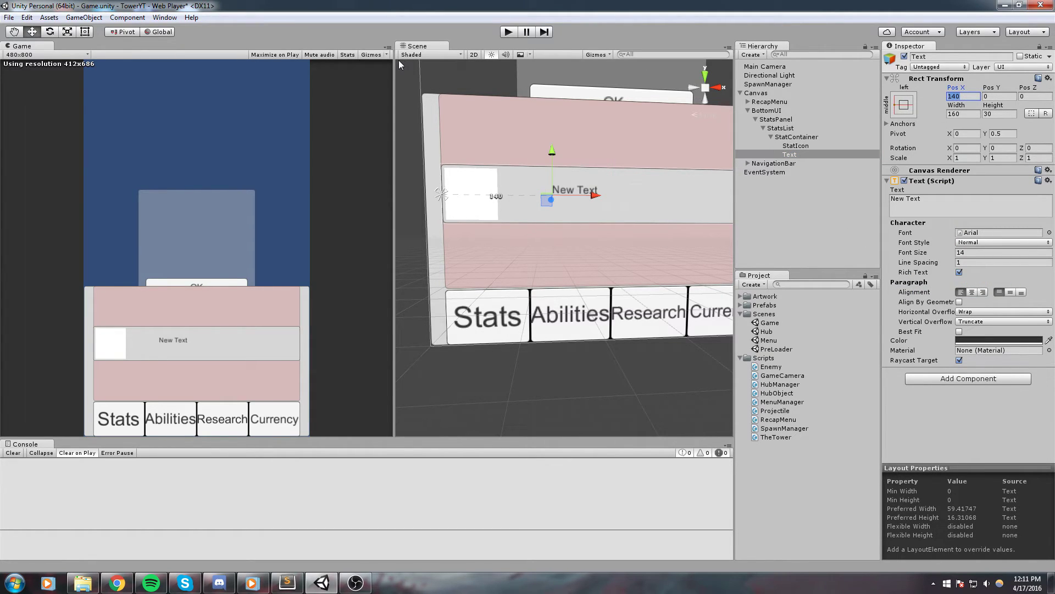
{"action": "type", "text": "75"}
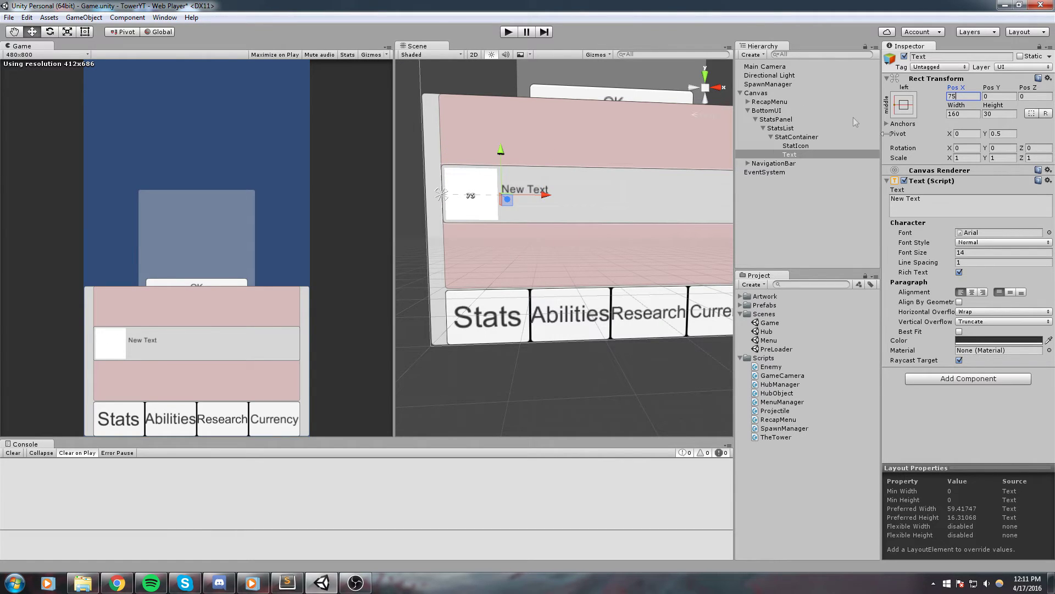
Set the text object's height to 60 and its width to 220.
{"action": "left_click", "coordinate": [1001, 114]}
{"action": "type", "text": "50"}
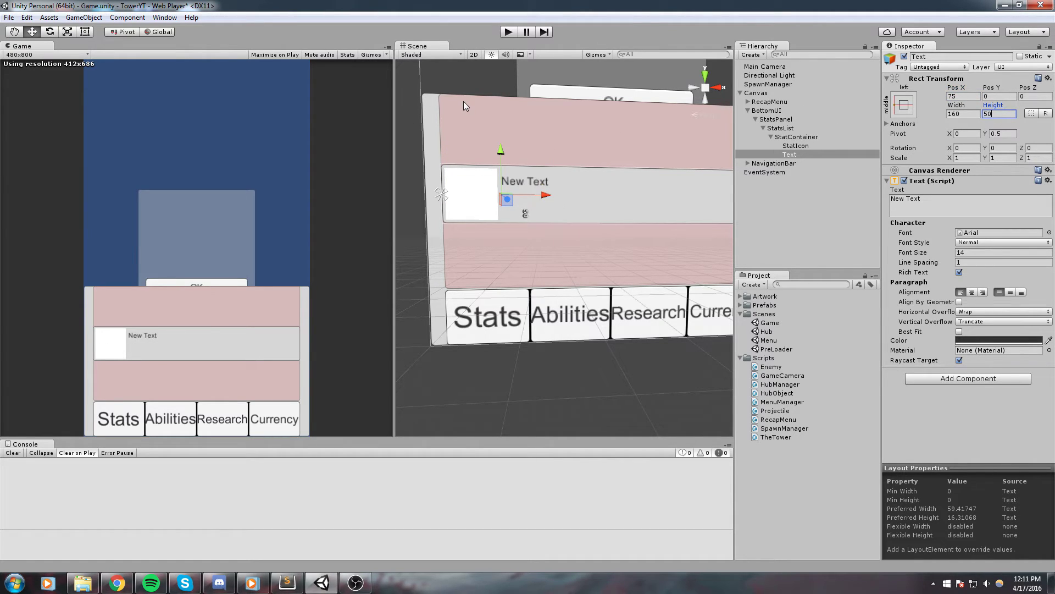
{"action": "key", "text": "BackSpace"}
{"action": "key", "text": "BackSpace"}
{"action": "type", "text": "60"}
{"action": "middle_click_drag", "start_coordinate": [633, 179], "coordinate": [621, 181]}
{"action": "scroll", "coordinate": [662, 193], "scroll_direction": "down", "scroll_amount": 6}
{"action": "left_click_drag", "start_coordinate": [967, 109], "coordinate": [952, 108]}
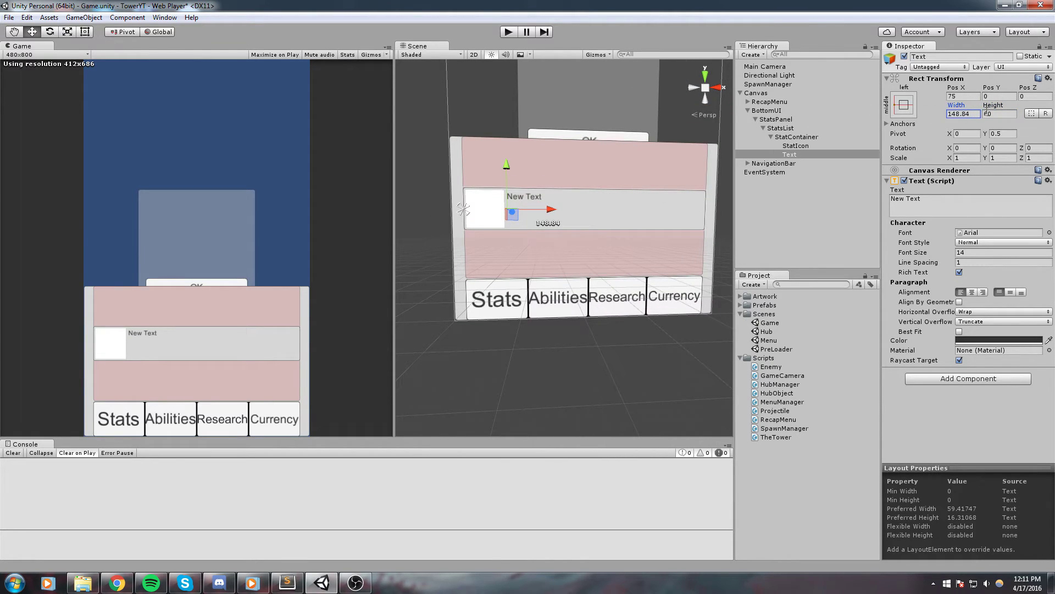
{"action": "type", "text": "220"}
{"action": "middle_click_drag", "start_coordinate": [572, 219], "coordinate": [562, 203]}
{"action": "scroll", "coordinate": [562, 203], "scroll_direction": "up", "scroll_amount": 3}
{"action": "right_click_drag", "start_coordinate": [561, 204], "coordinate": [599, 187], "text": "alt"}
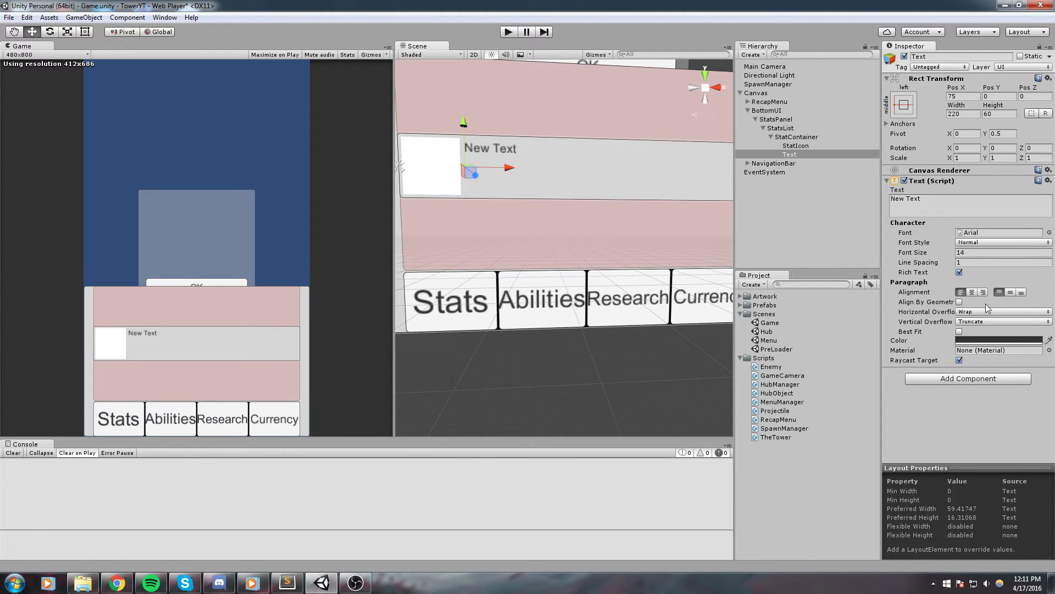
Align the text left and vertically centered, with font size 40.
{"action": "left_click", "coordinate": [959, 292]}
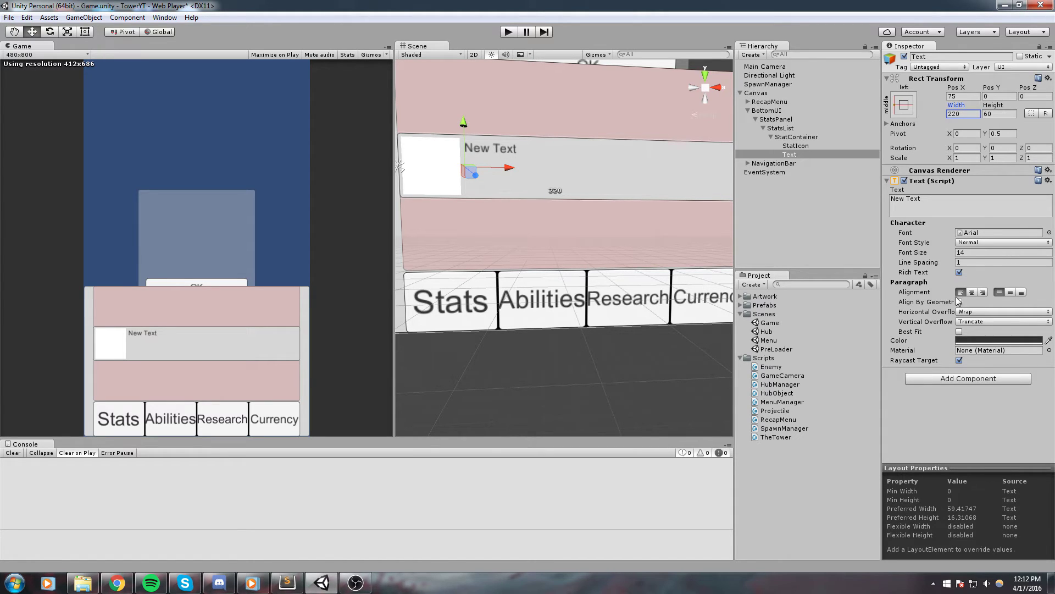
{"action": "left_click", "coordinate": [1011, 292]}
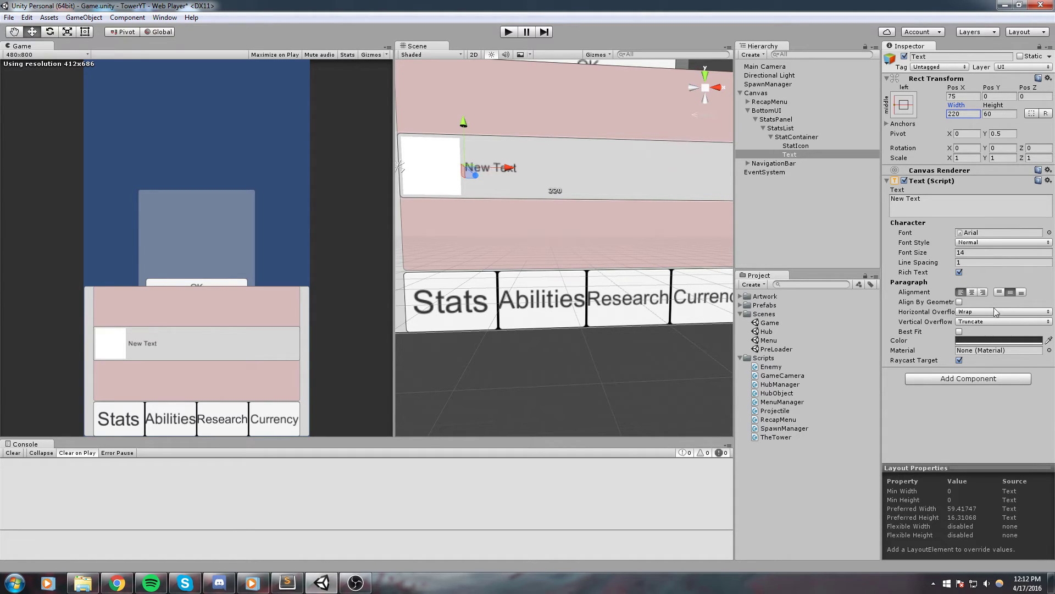
{"action": "left_click_drag", "start_coordinate": [922, 254], "coordinate": [667, 193]}
{"action": "type", "text": "40"}
Change the text object's content to "Hitpoint".
{"action": "left_click", "coordinate": [913, 204]}
{"action": "type", "text": "Hitpo"}
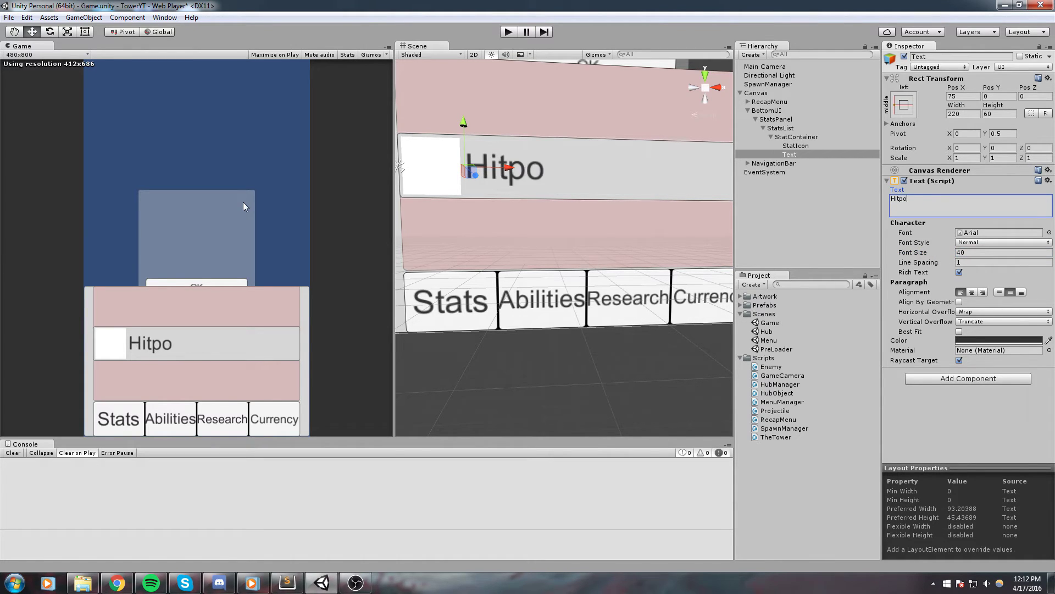
{"action": "type", "text": "int"}
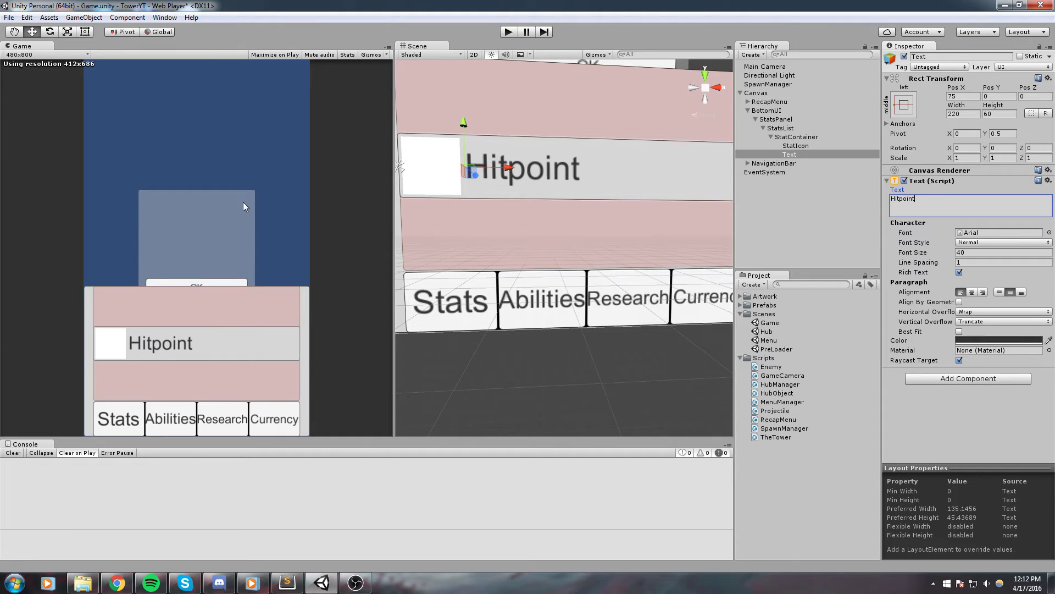
Rename the text object under StatContainer as StatTitle.
{"action": "left_click", "coordinate": [791, 154]}
{"action": "type", "text": "S"}
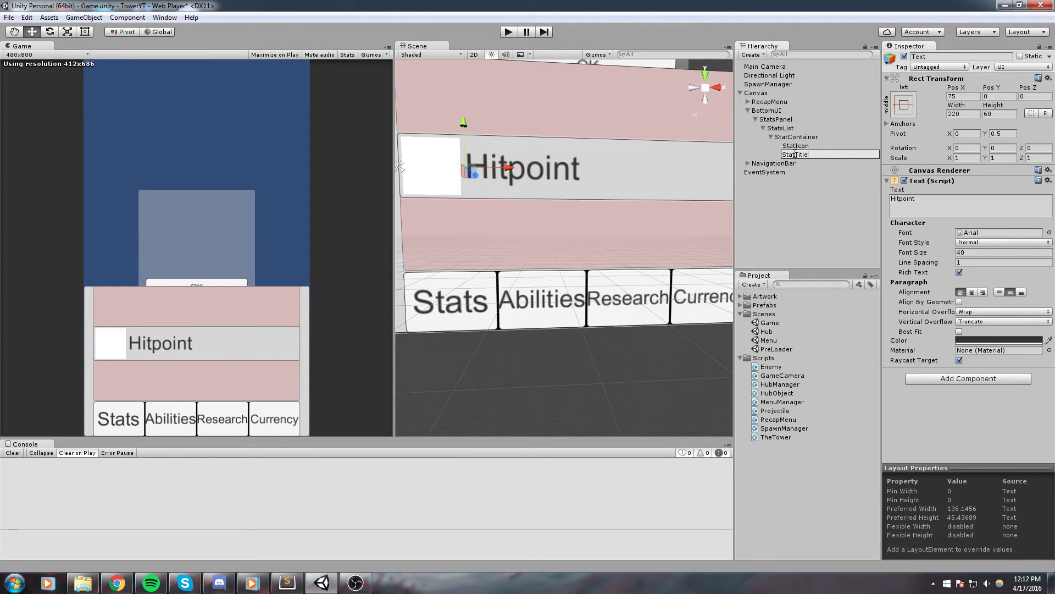
{"action": "type", "text": "tatTitle"}
{"action": "left_click", "coordinate": [799, 138]}
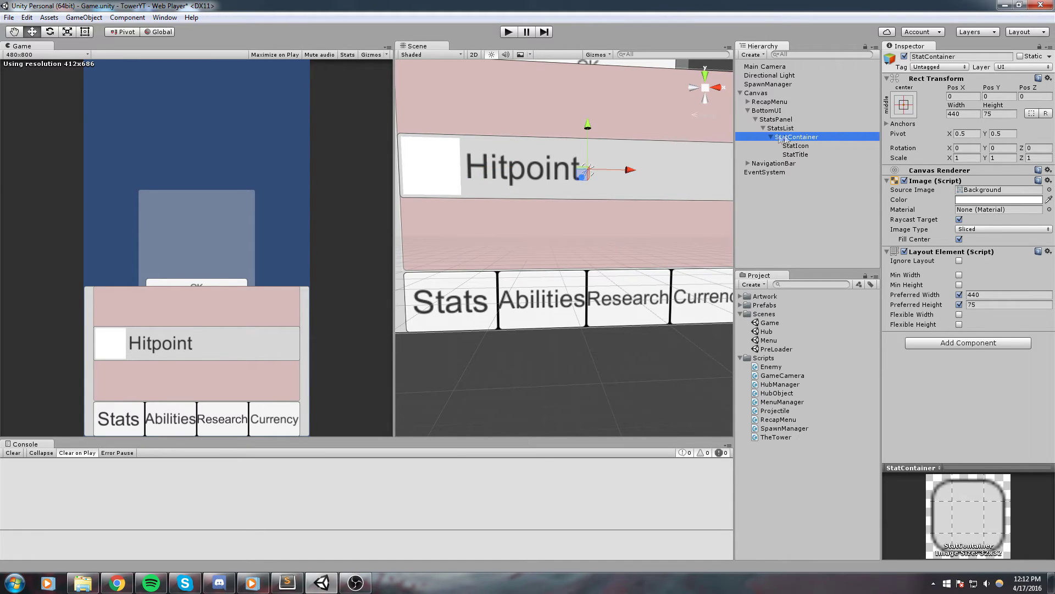
Add a UI Button as a child of StatContainer.
{"action": "double_click", "coordinate": [776, 137]}
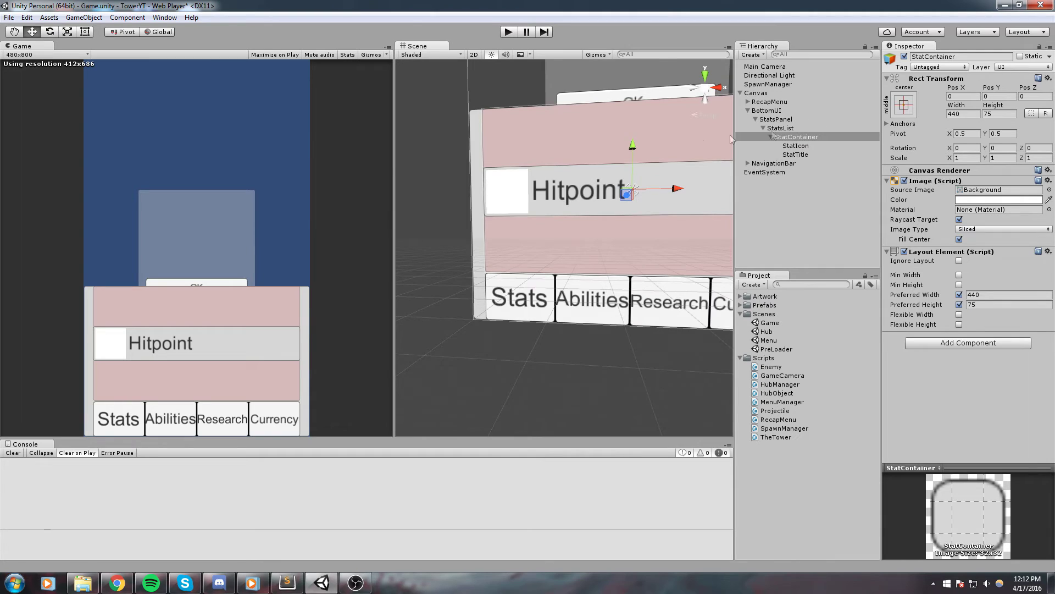
{"action": "right_click", "coordinate": [794, 137]}
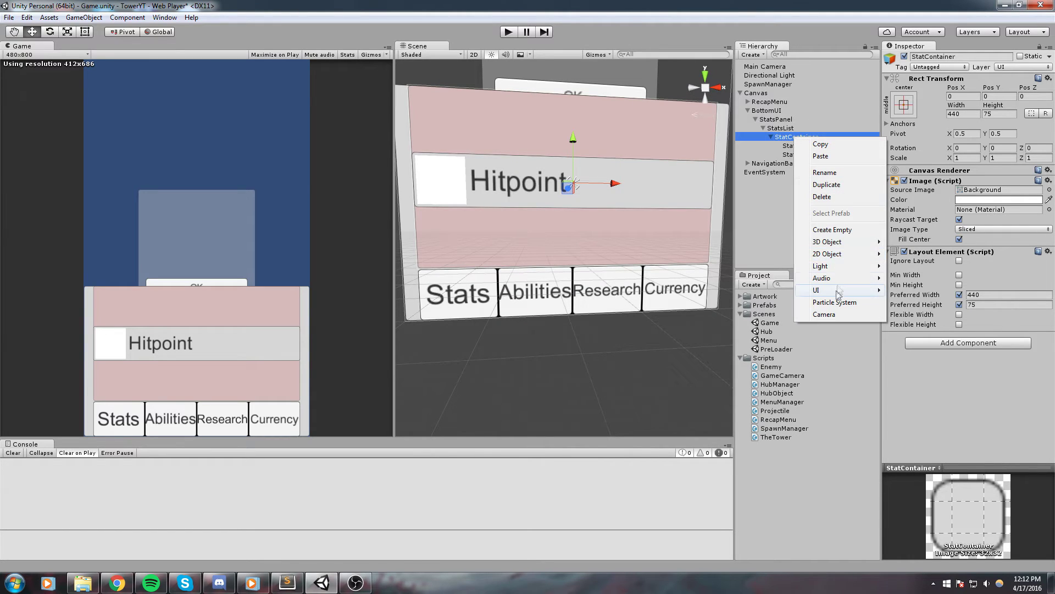
{"action": "mouse_move", "coordinate": [838, 291]}
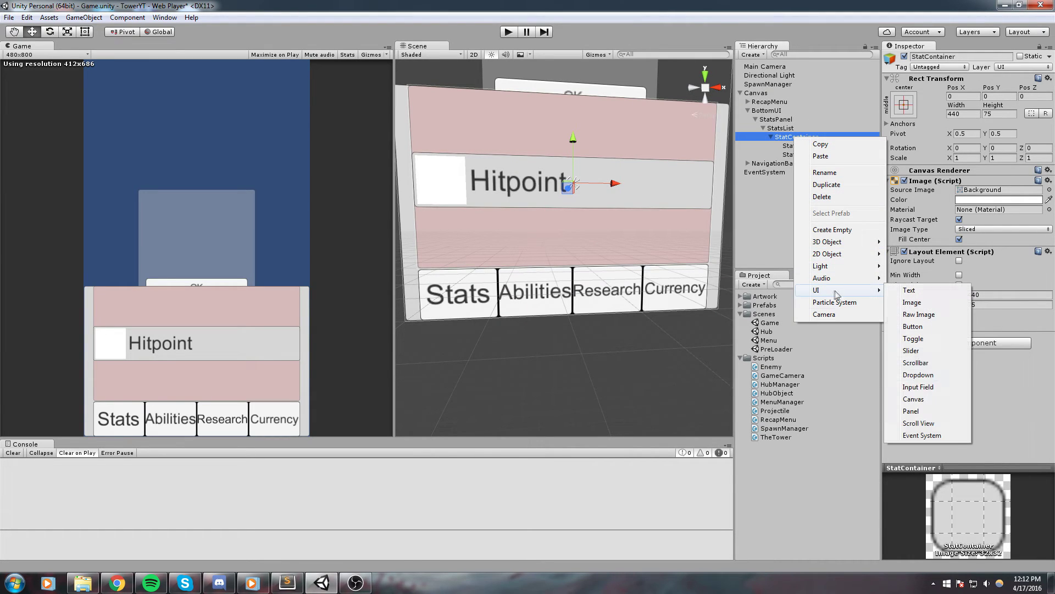
{"action": "left_click", "coordinate": [932, 329]}
{"action": "scroll", "coordinate": [668, 215], "scroll_direction": "down", "scroll_amount": 5}
Set the new button's anchor and pivot to middle right and its Pos X to -5.
{"action": "left_click", "coordinate": [800, 163]}
{"action": "left_click", "coordinate": [904, 105]}
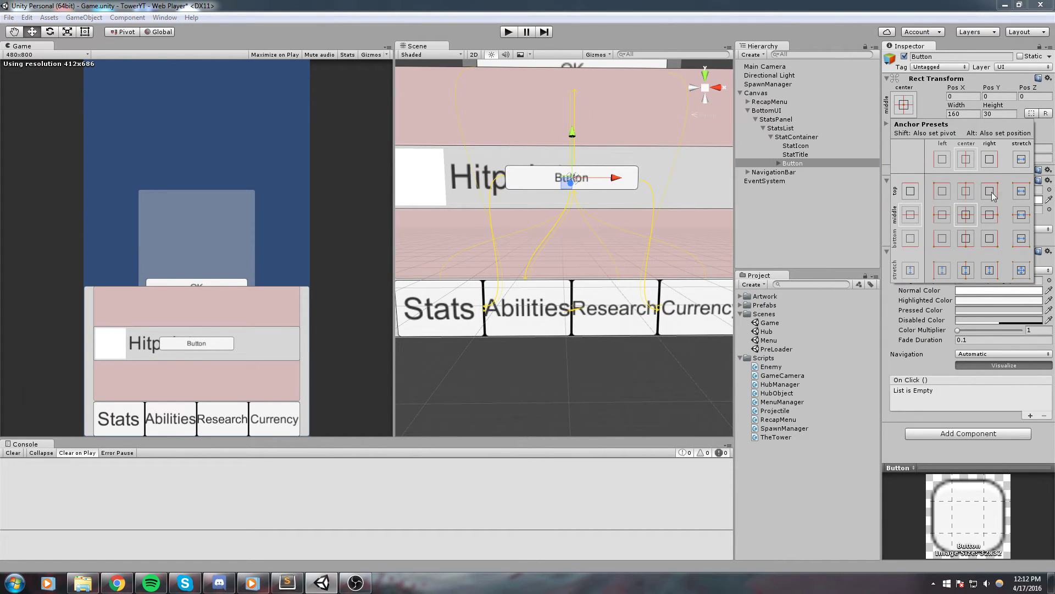
{"action": "left_click", "coordinate": [993, 216], "text": "shift"}
{"action": "left_click", "coordinate": [967, 98]}
{"action": "type", "text": "0"}
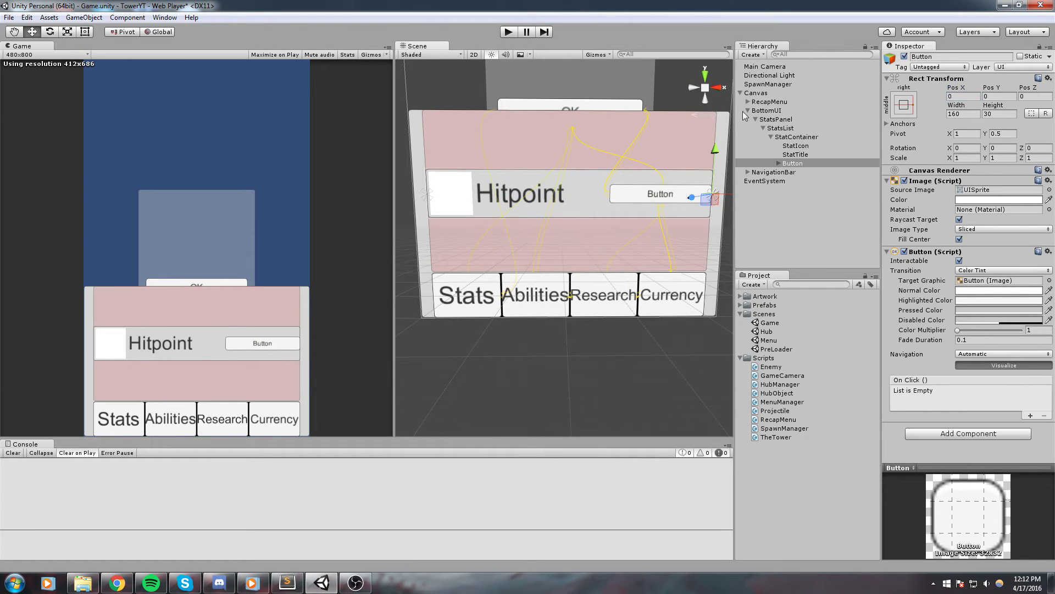
{"action": "type", "text": "10"}
{"action": "key", "text": "ctrl+a"}
{"action": "type", "text": "-5"}
{"action": "left_click_drag", "start_coordinate": [613, 194], "coordinate": [603, 197]}
{"action": "key", "text": "w"}
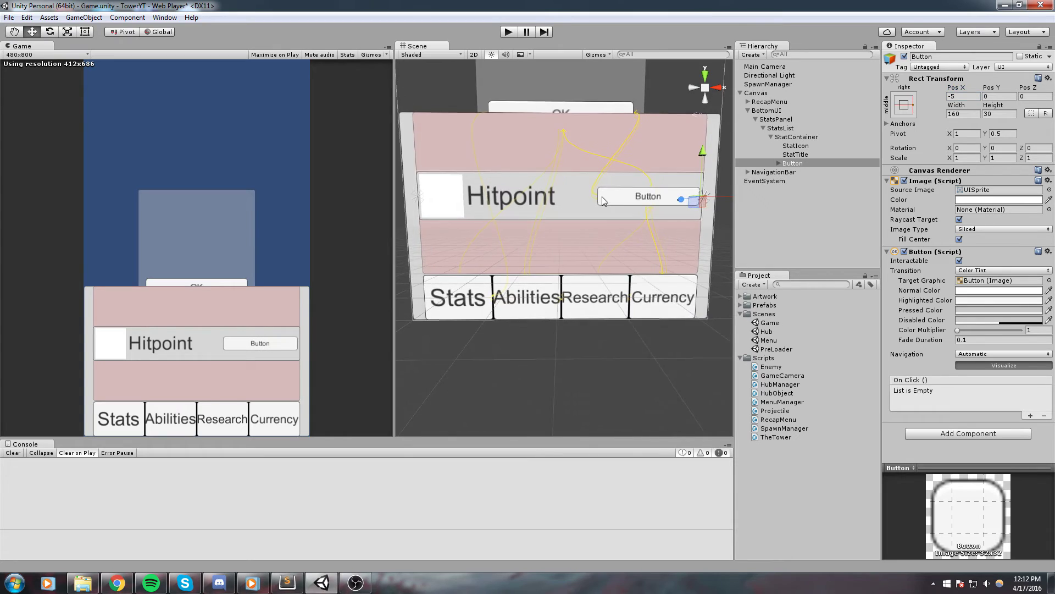
Set the button's height to 60.
{"action": "scroll", "coordinate": [601, 196], "scroll_direction": "up", "scroll_amount": 3}
{"action": "middle_click_drag", "start_coordinate": [624, 179], "coordinate": [589, 188]}
{"action": "left_click_drag", "start_coordinate": [994, 115], "coordinate": [892, 101]}
{"action": "type", "text": "50"}
{"action": "key", "text": "BackSpace"}
{"action": "key", "text": "BackSpace"}
{"action": "type", "text": "60"}
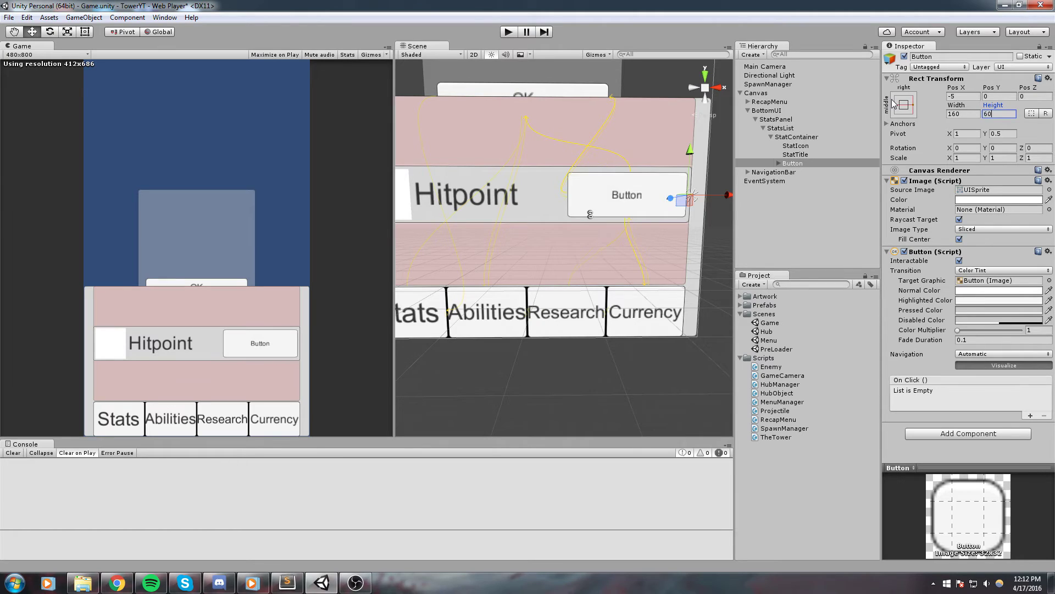
Set the button's width to 100.
{"action": "left_click", "coordinate": [970, 113]}
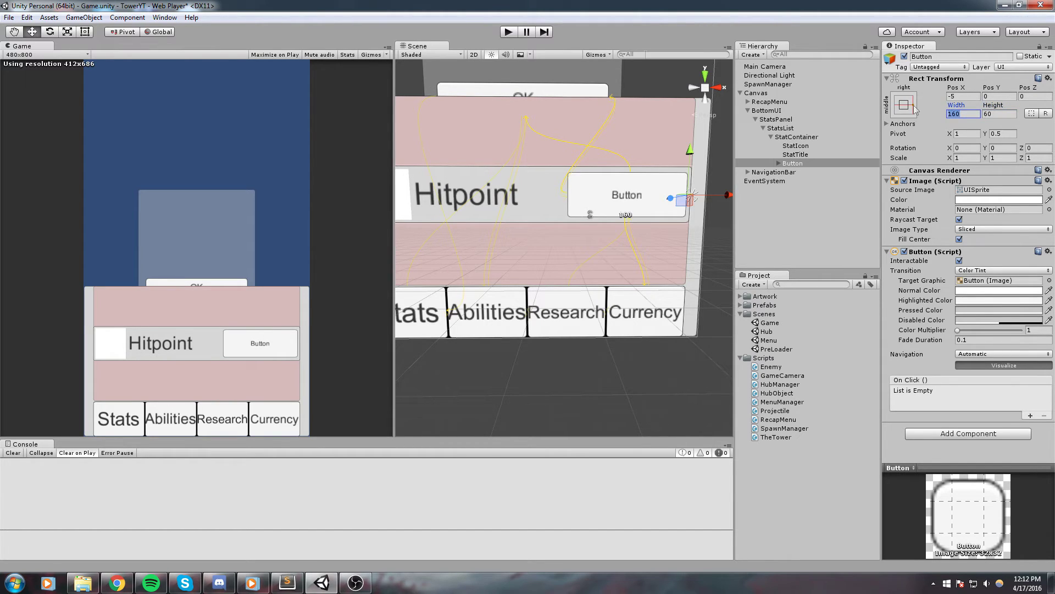
{"action": "type", "text": "60"}
{"action": "key", "text": "BackSpace"}
{"action": "key", "text": "BackSpace"}
{"action": "type", "text": "100"}
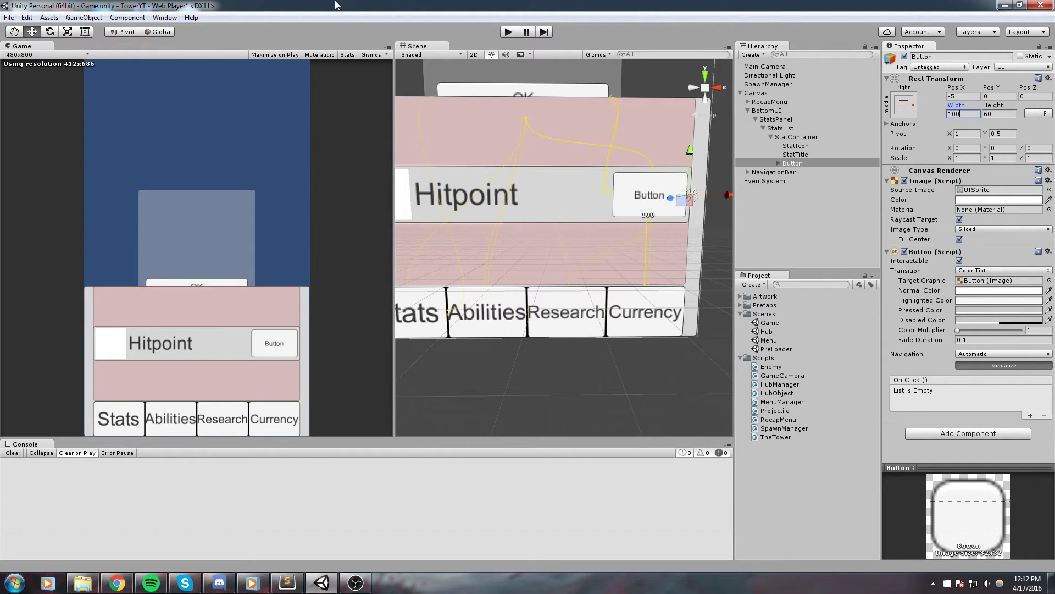
{"action": "key", "text": "Return"}
{"action": "type", "text": "125"}
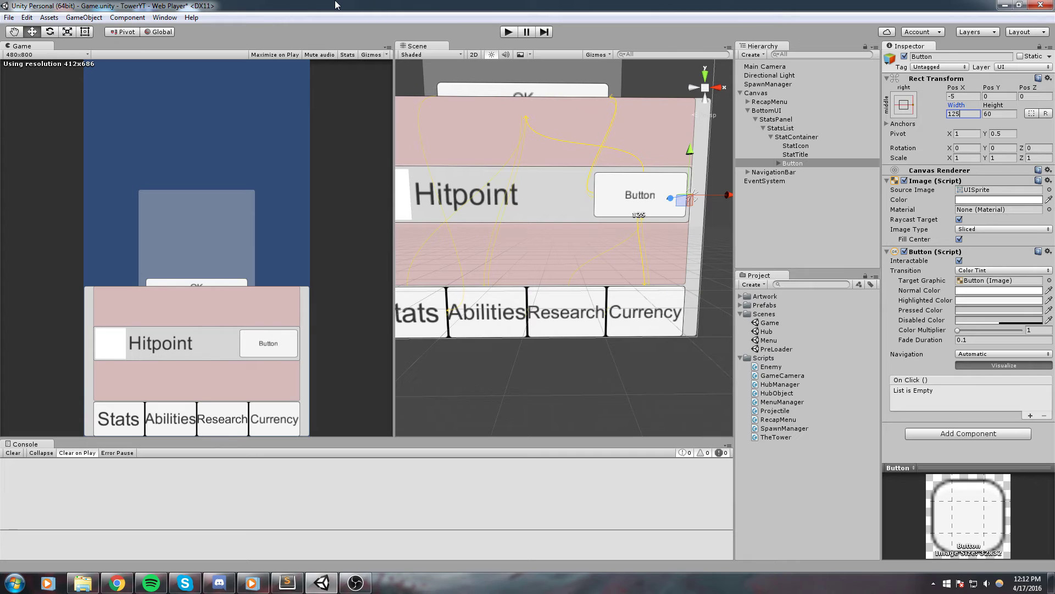
{"action": "key", "text": "Return"}
{"action": "type", "text": "100"}
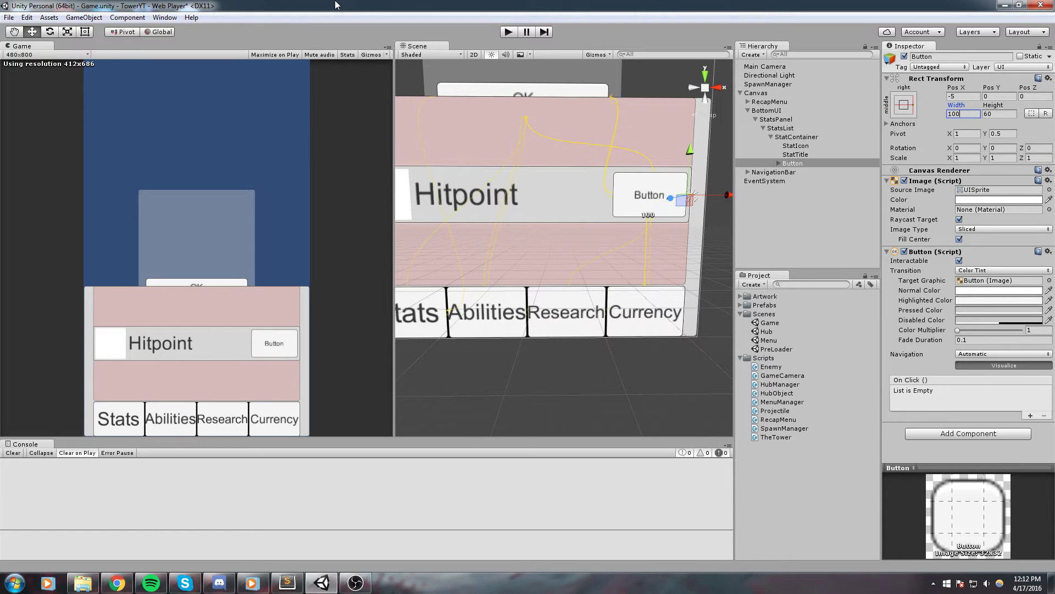
Change the button's label to two lines reading "100 Gold" and "Level Up".
{"action": "left_click", "coordinate": [778, 163]}
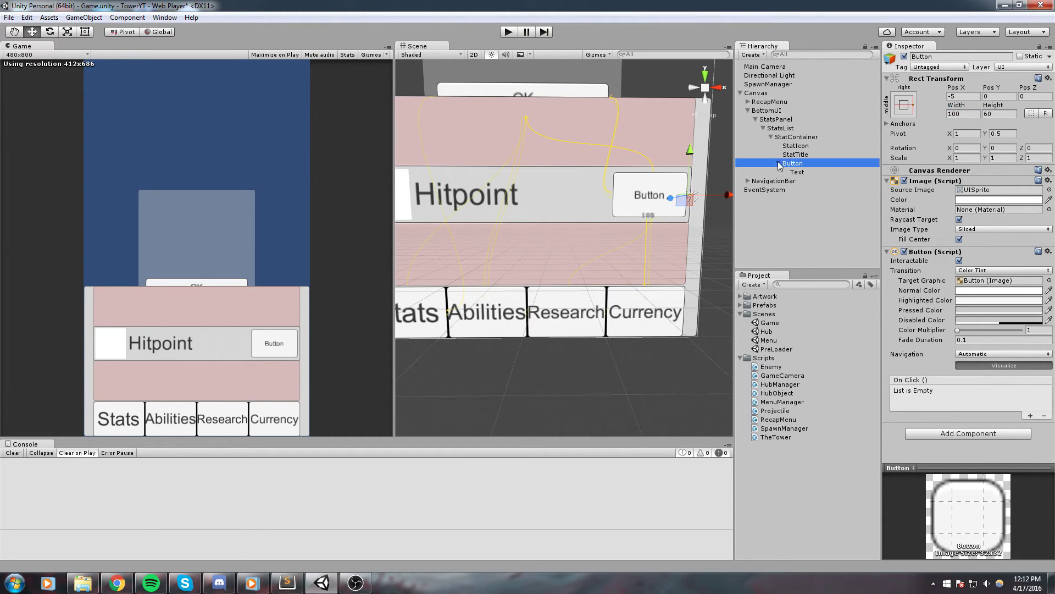
{"action": "left_click", "coordinate": [797, 172]}
{"action": "left_click_drag", "start_coordinate": [978, 200], "coordinate": [623, 193]}
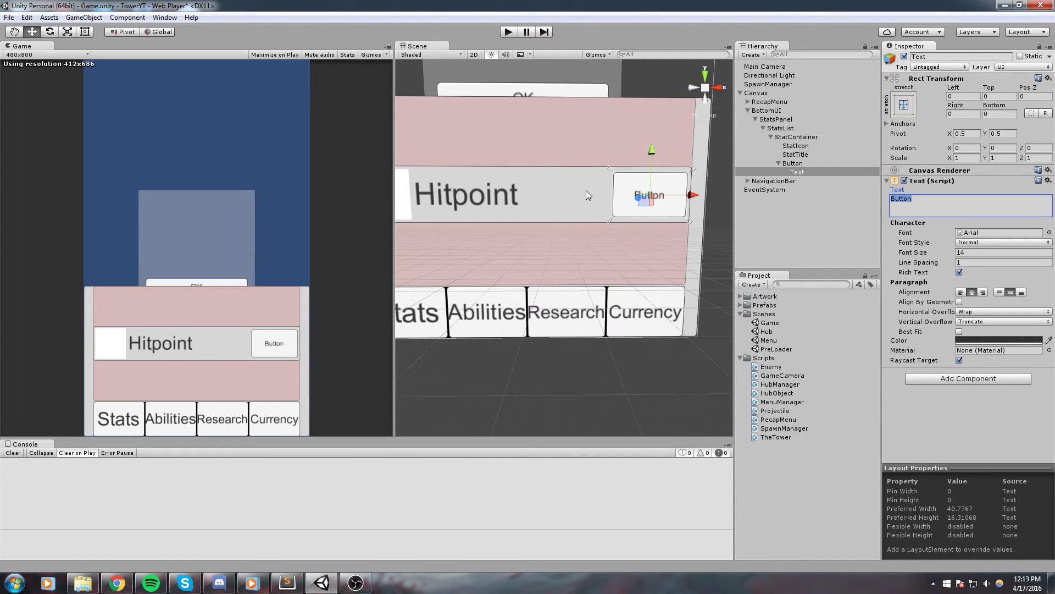
{"action": "type", "text": "100 Gold"}
{"action": "key", "text": "Return"}
{"action": "type", "text": "Level Up"}
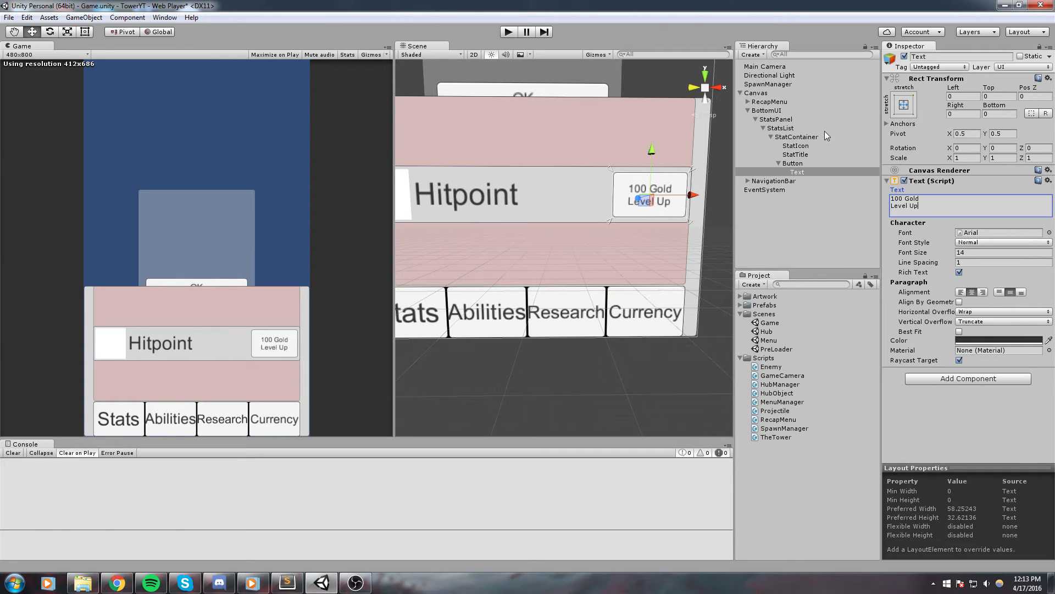
Rename the button as LevelUp Button and collapse its children in the hierarchy.
{"action": "left_click", "coordinate": [793, 164]}
{"action": "left_click", "coordinate": [793, 164]}
{"action": "type", "text": "LevelUp Button"}
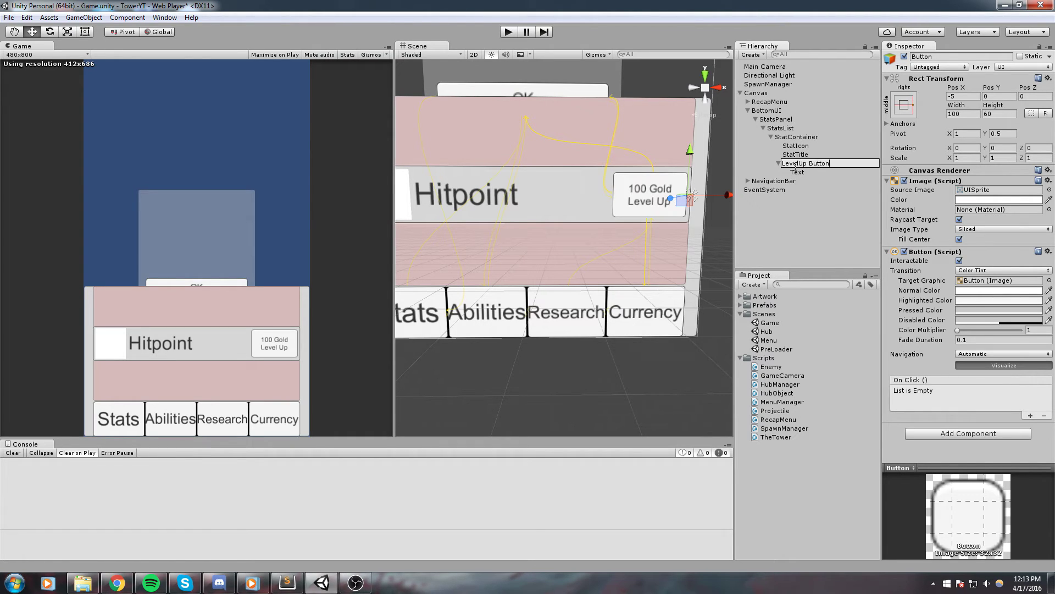
{"action": "key", "text": "Return"}
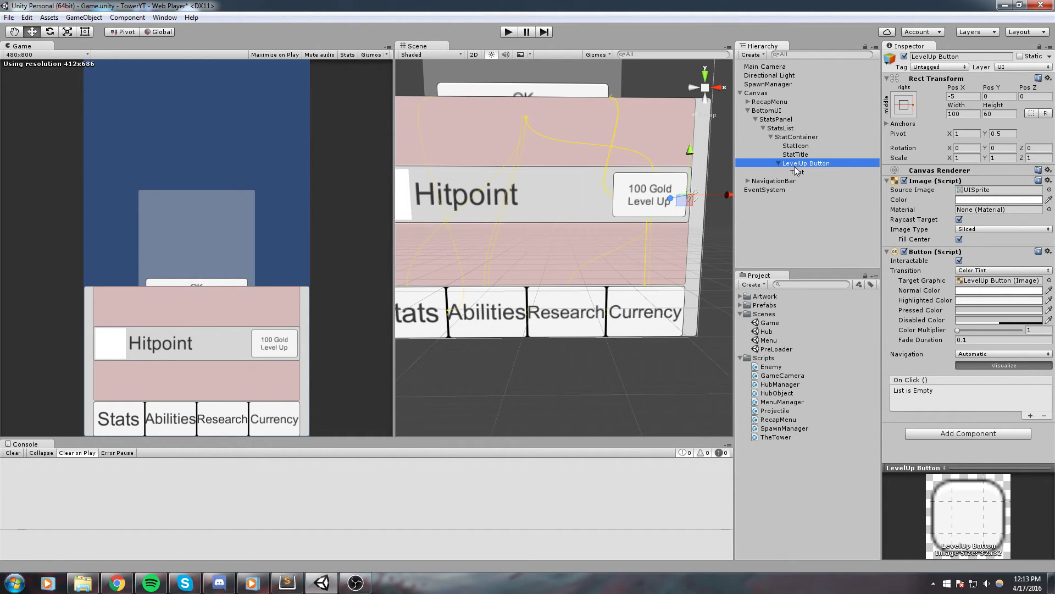
{"action": "left_click", "coordinate": [779, 163]}
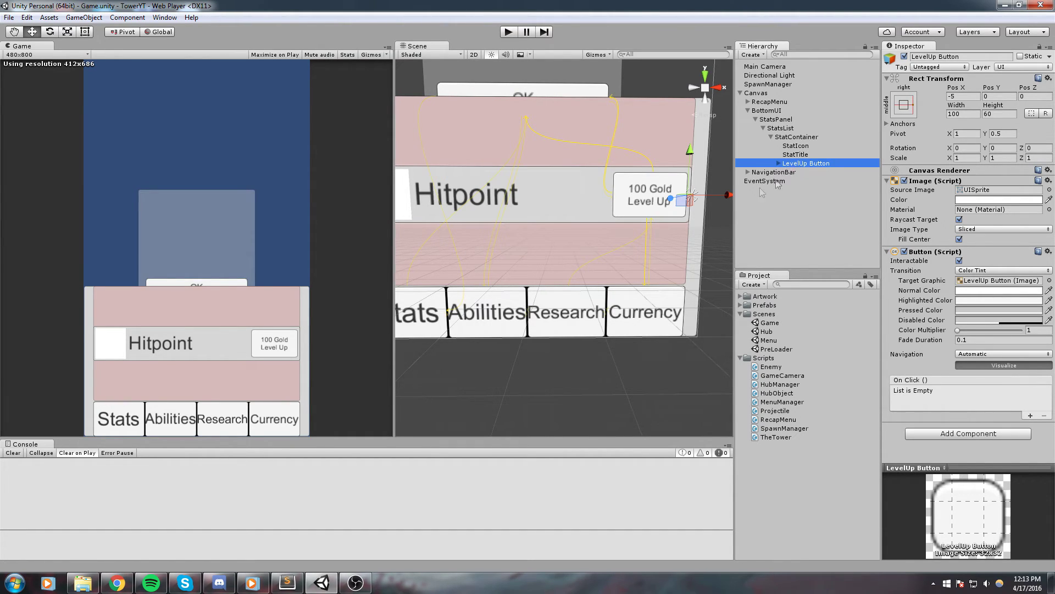
Add a second UI Text object as a child of StatContainer.
{"action": "left_click", "coordinate": [801, 156]}
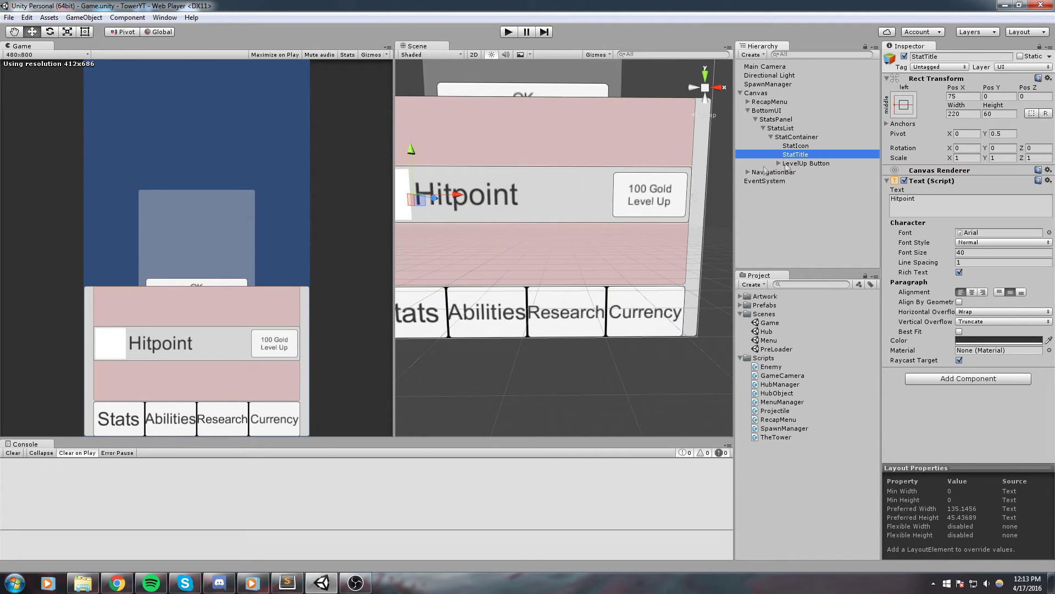
{"action": "right_click", "coordinate": [804, 138]}
{"action": "mouse_move", "coordinate": [847, 288]}
{"action": "left_click", "coordinate": [907, 289]}
{"action": "left_click", "coordinate": [907, 202]}
Set the new text's anchor and pivot to middle right and its Pos X to 0.
{"action": "left_click", "coordinate": [903, 105]}
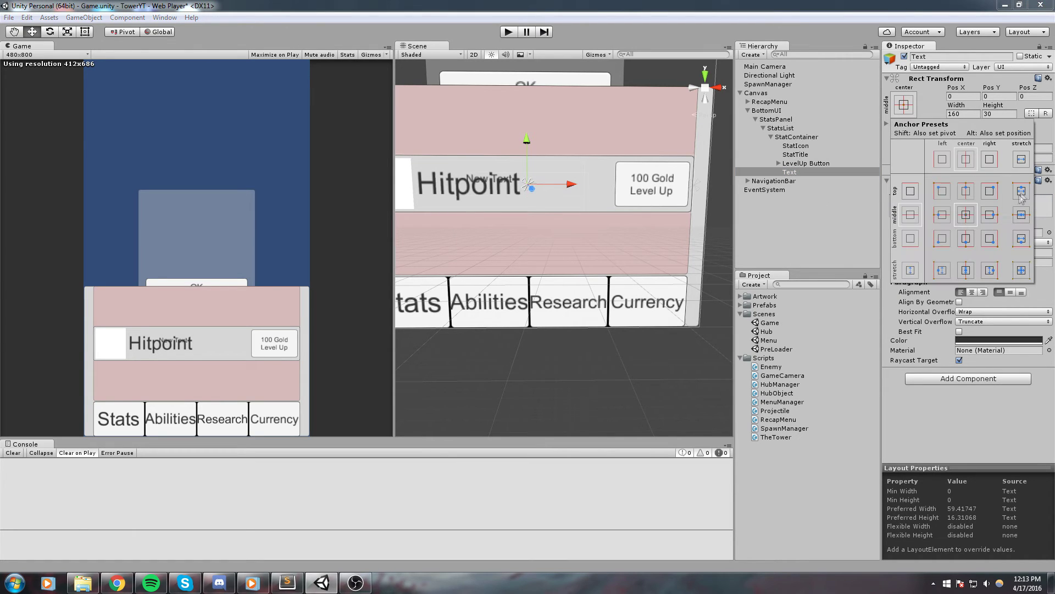
{"action": "left_click", "coordinate": [998, 218], "text": "shift"}
{"action": "left_click", "coordinate": [967, 97]}
{"action": "type", "text": "0"}
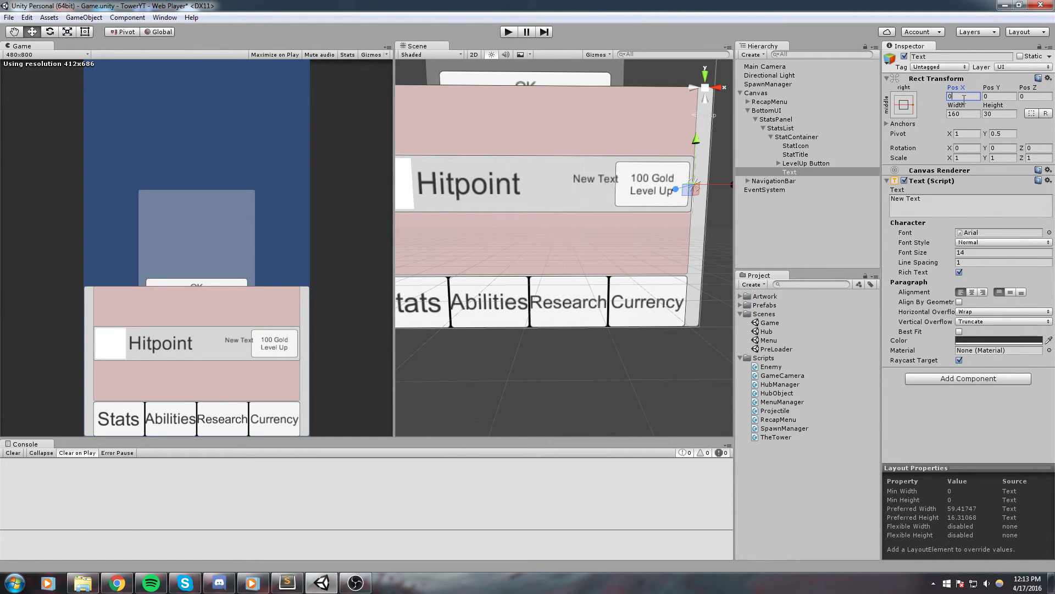
Align the new text's content right and vertically centered.
{"action": "left_click", "coordinate": [985, 293]}
{"action": "middle_click_drag", "start_coordinate": [725, 220], "coordinate": [676, 228]}
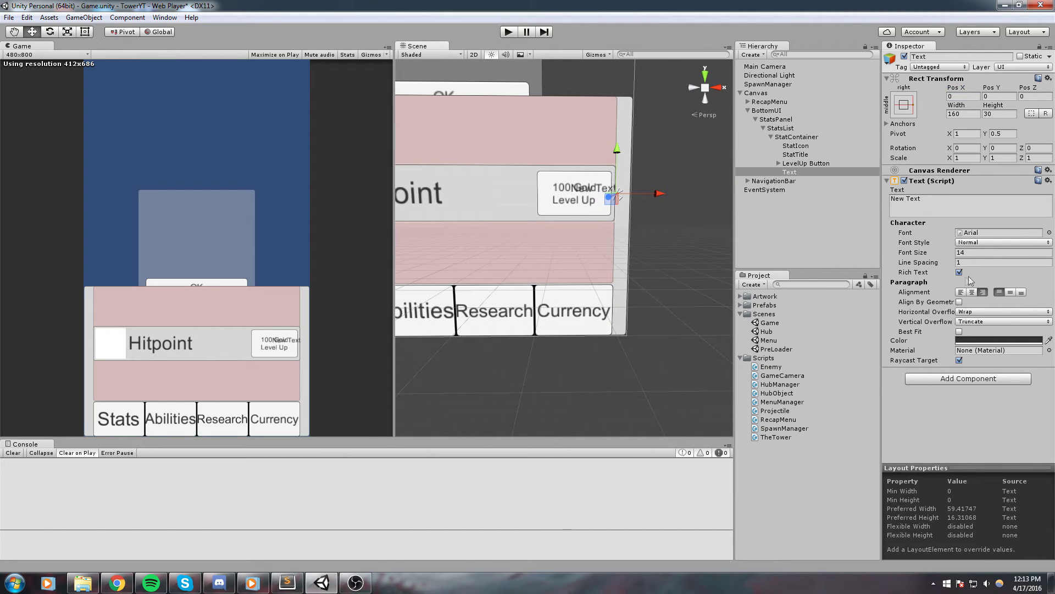
{"action": "left_click", "coordinate": [1010, 292]}
{"action": "scroll", "coordinate": [660, 204], "scroll_direction": "up", "scroll_amount": 2}
{"action": "scroll", "coordinate": [667, 205], "scroll_direction": "down", "scroll_amount": 1}
Check the LevelUp Button's width and position, and set the new text's Pos X to -110.
{"action": "left_click_drag", "start_coordinate": [953, 87], "coordinate": [431, 114]}
{"action": "key", "text": "ctrl+z"}
{"action": "left_click", "coordinate": [576, 176]}
{"action": "left_click_drag", "start_coordinate": [967, 114], "coordinate": [794, 120]}
{"action": "left_click", "coordinate": [966, 97]}
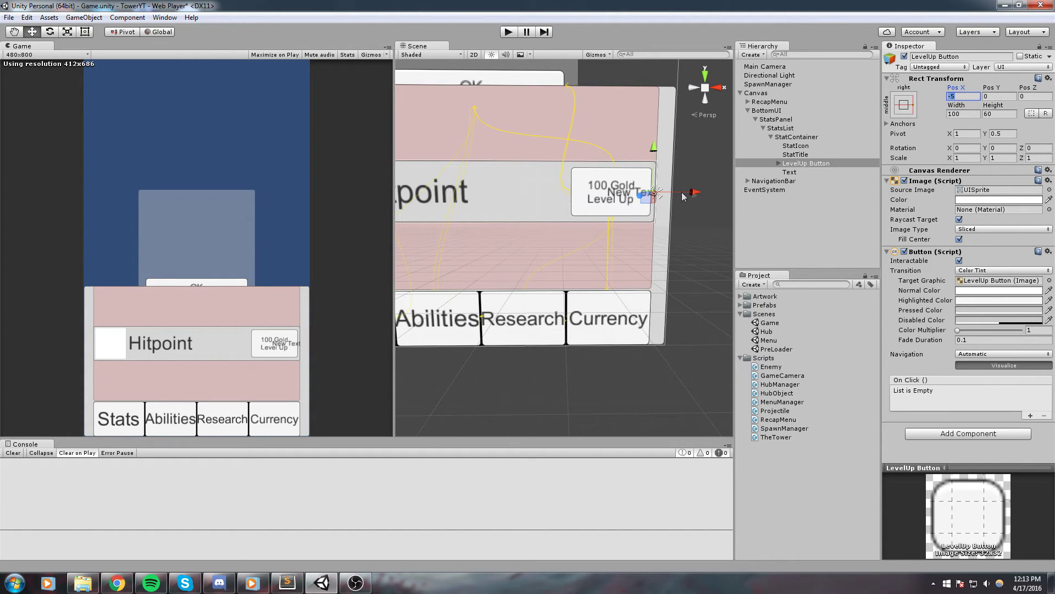
{"action": "left_click", "coordinate": [791, 172]}
{"action": "type", "text": "-"}
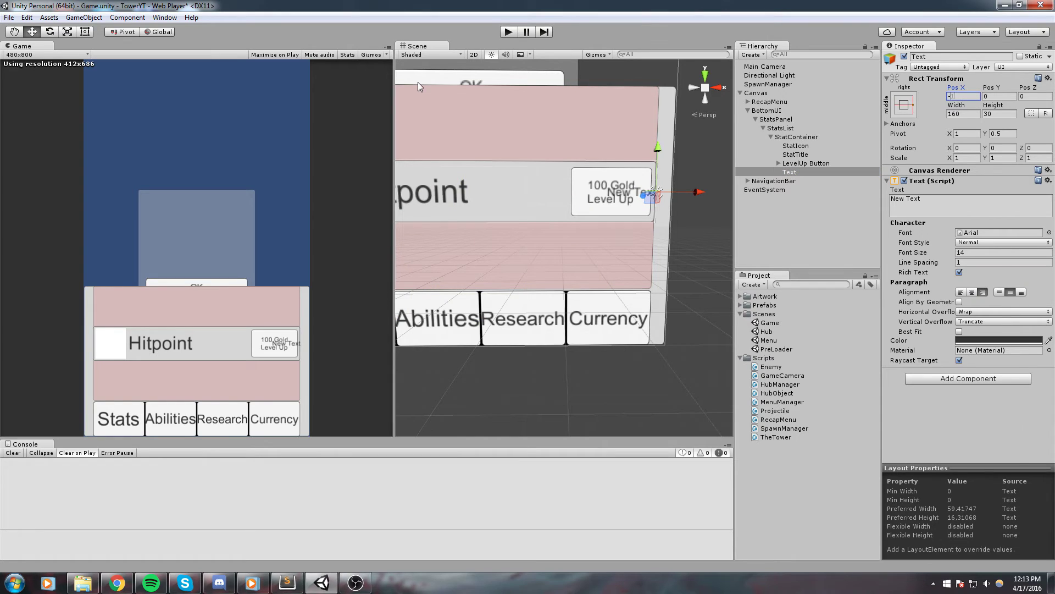
{"action": "type", "text": "105"}
{"action": "scroll", "coordinate": [523, 258], "scroll_direction": "up", "scroll_amount": 8}
{"action": "middle_click_drag", "start_coordinate": [621, 118], "coordinate": [685, 175]}
{"action": "left_click_drag", "start_coordinate": [971, 97], "coordinate": [637, 53]}
{"action": "type", "text": "-110"}
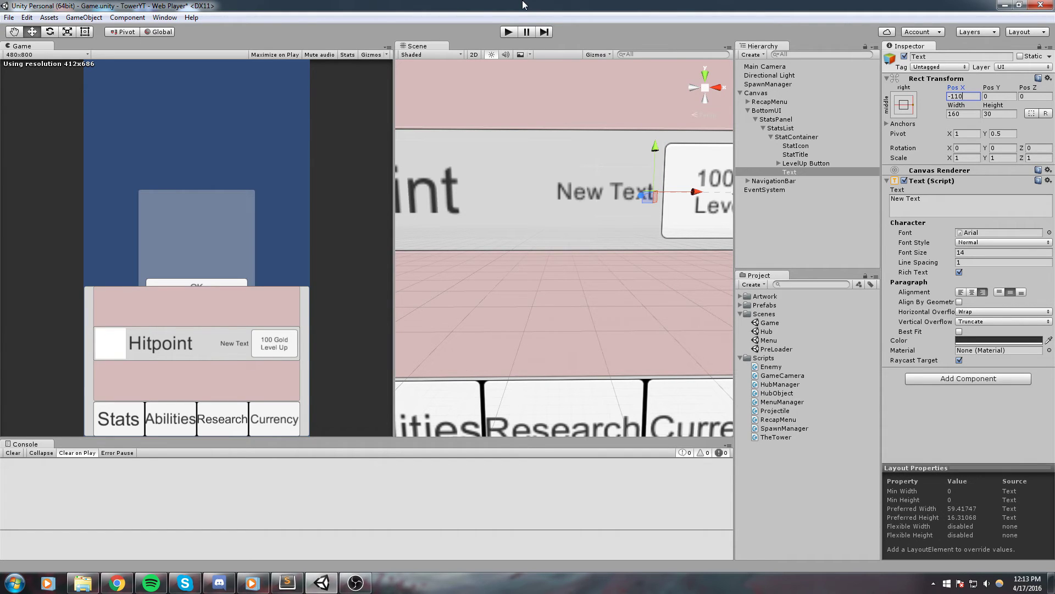
Set the new text's font size to 23 and its content to "Lv.0".
{"action": "scroll", "coordinate": [658, 199], "scroll_direction": "down", "scroll_amount": 10}
{"action": "mouse_move", "coordinate": [542, 219]}
{"action": "middle_mouse_down"}
{"action": "mouse_move", "coordinate": [572, 210]}
{"action": "mouse_move", "coordinate": [558, 229]}
{"action": "middle_mouse_up"}
{"action": "left_click_drag", "start_coordinate": [920, 259], "coordinate": [932, 259]}
{"action": "left_click", "coordinate": [962, 209]}
{"action": "type", "text": "LLv"}
{"action": "type", "text": ".0"}
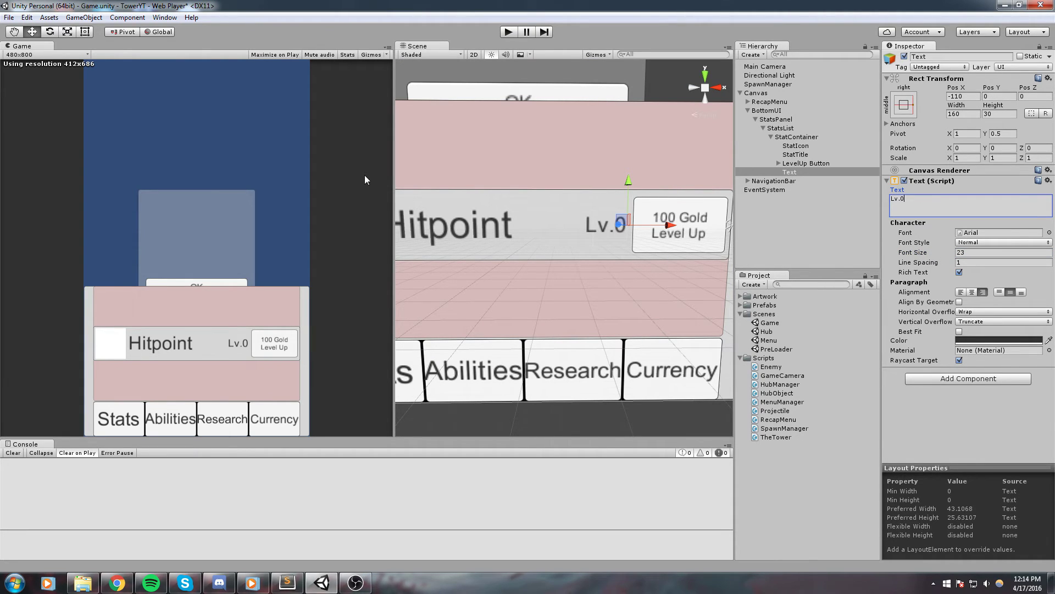
Set the level text's color to pure red (FF0000FF).
{"action": "left_click", "coordinate": [972, 339]}
{"action": "left_click_drag", "start_coordinate": [635, 187], "coordinate": [733, 136]}
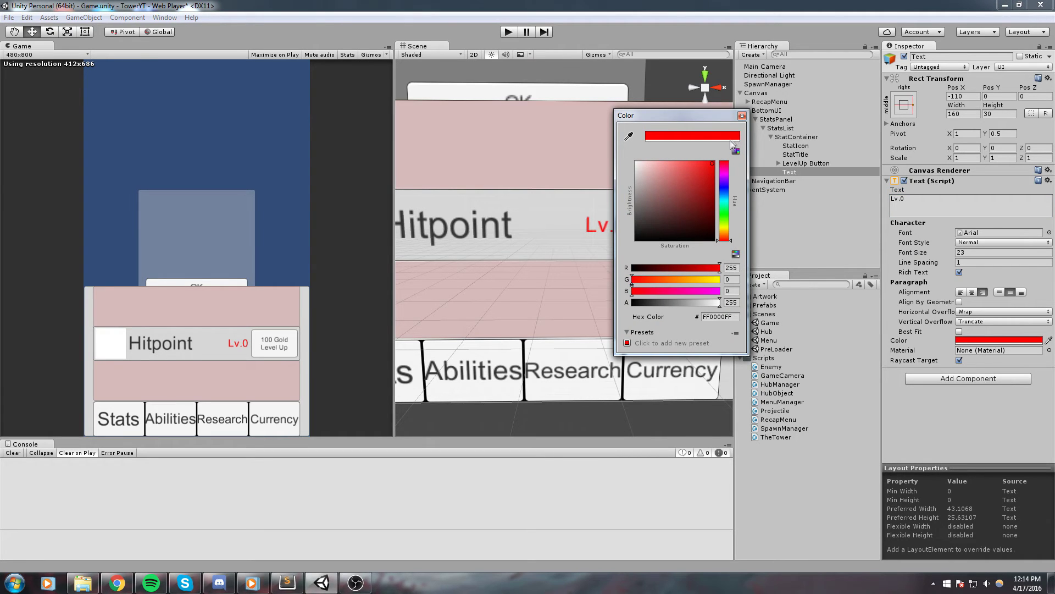
{"action": "left_click", "coordinate": [742, 115]}
{"action": "middle_click_drag", "start_coordinate": [504, 216], "coordinate": [514, 215]}
{"action": "scroll", "coordinate": [530, 226], "scroll_direction": "down", "scroll_amount": 4}
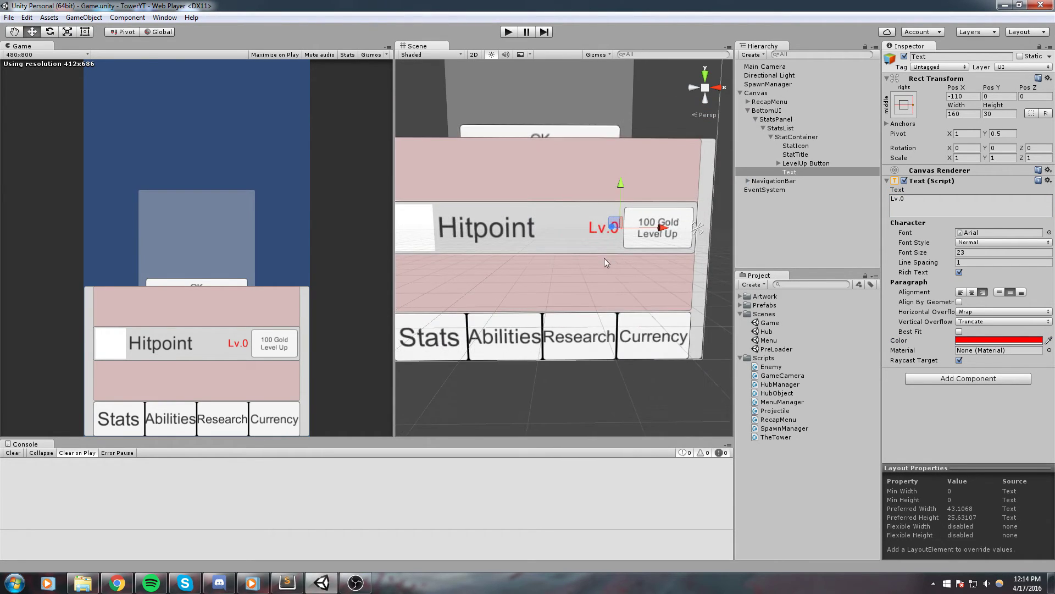
Rename the level text object under StatContainer as StatLevel.
{"action": "left_click", "coordinate": [778, 172]}
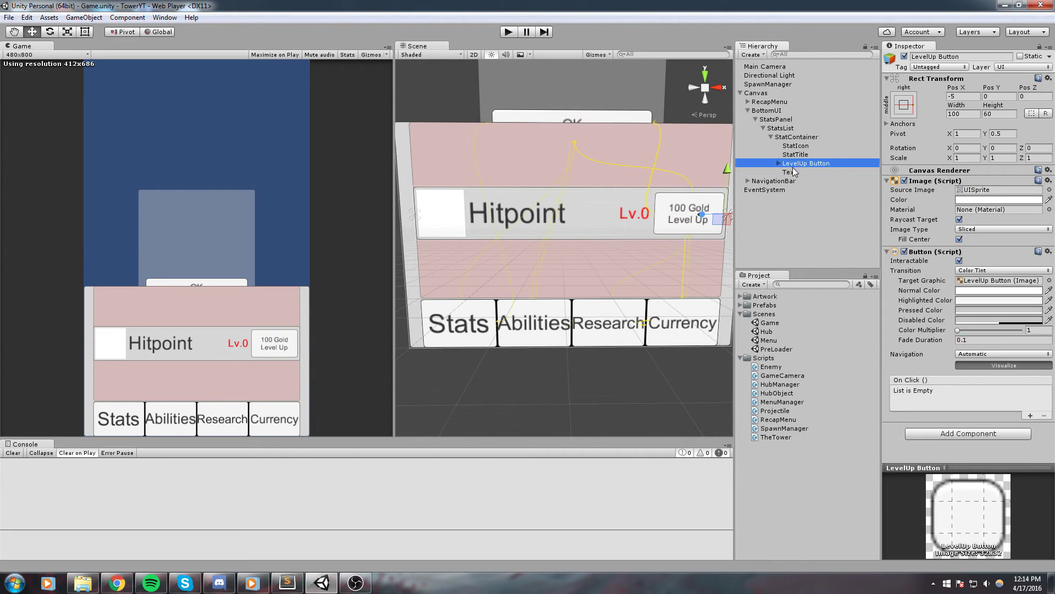
{"action": "key", "text": "BackSpace"}
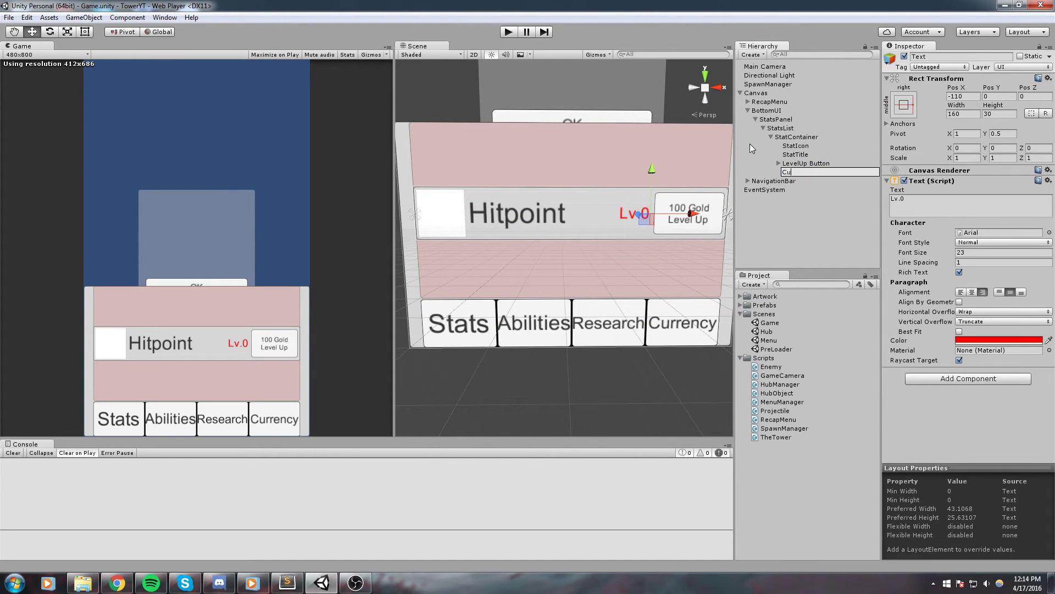
{"action": "type", "text": "StatLevel"}
{"action": "key", "text": "Return"}
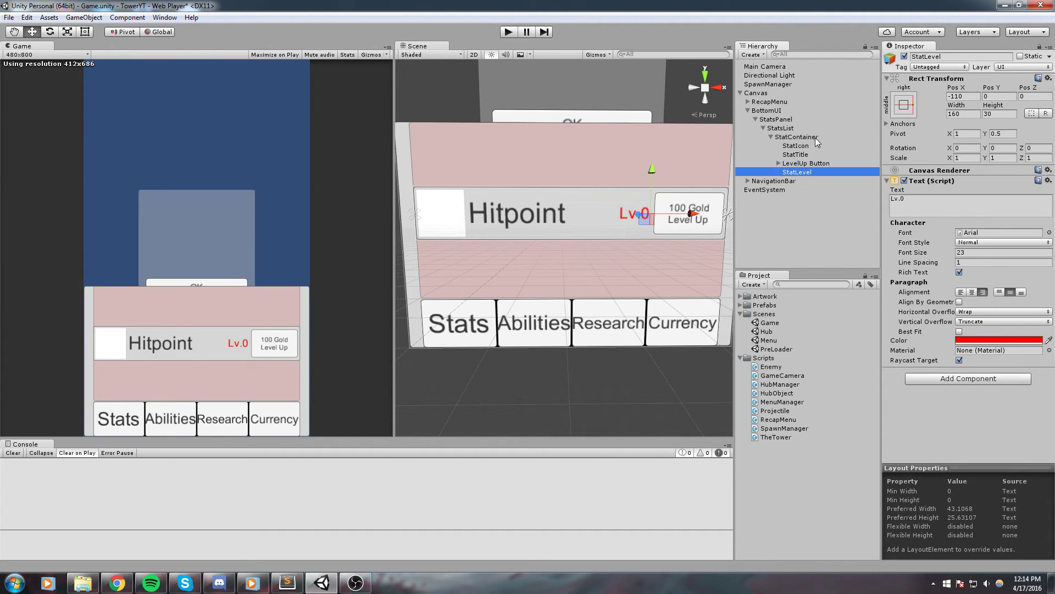
Collapse StatContainer and save it as a prefab in the Prefabs folder.
{"action": "left_click", "coordinate": [780, 138]}
{"action": "scroll", "coordinate": [530, 255], "scroll_direction": "down", "scroll_amount": 2}
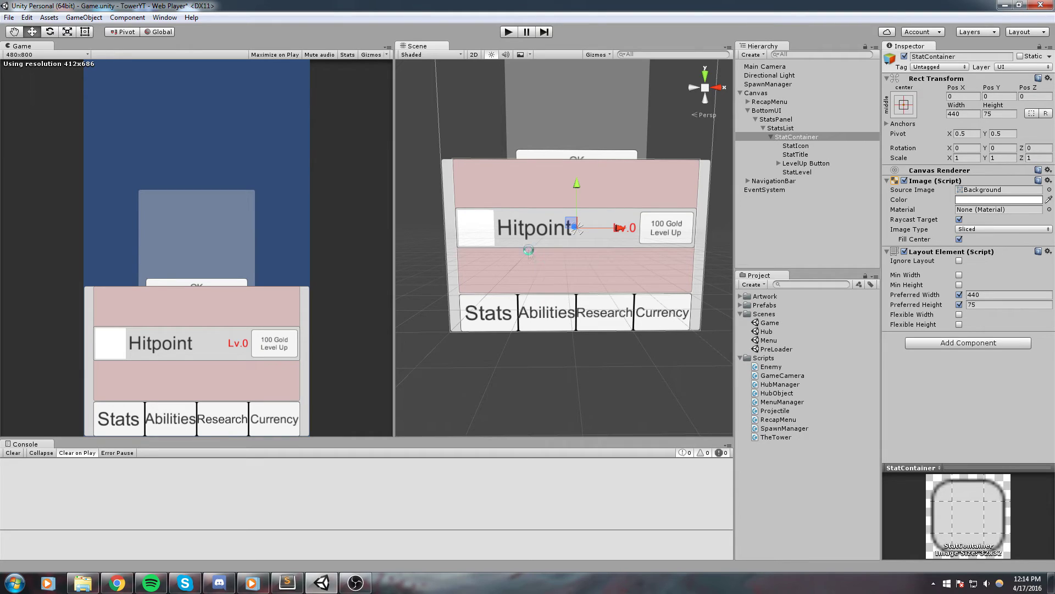
{"action": "middle_click_drag", "start_coordinate": [584, 230], "coordinate": [595, 231]}
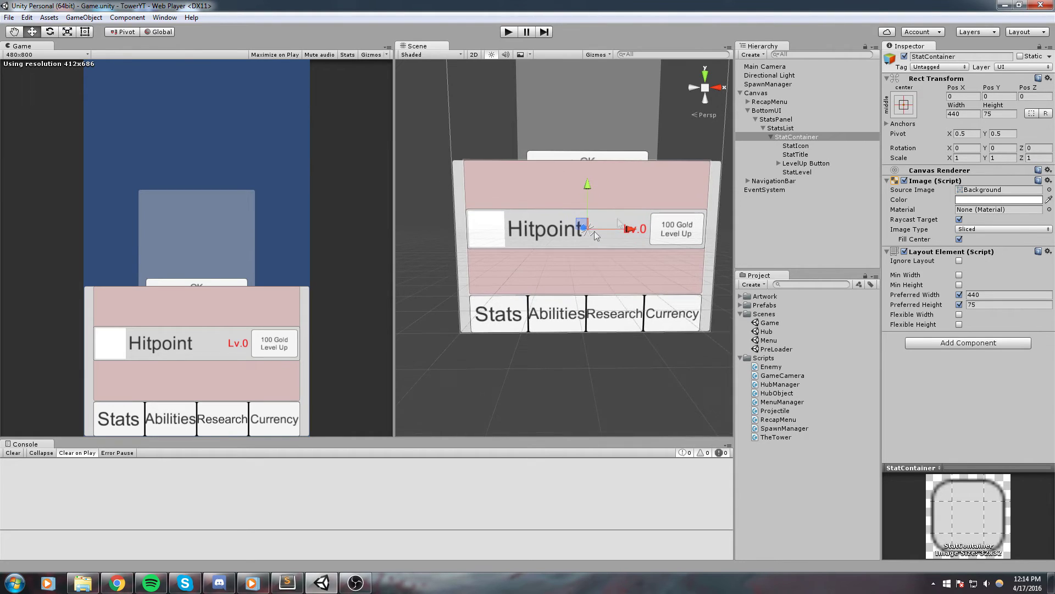
{"action": "left_click", "coordinate": [806, 146]}
{"action": "left_click", "coordinate": [773, 139]}
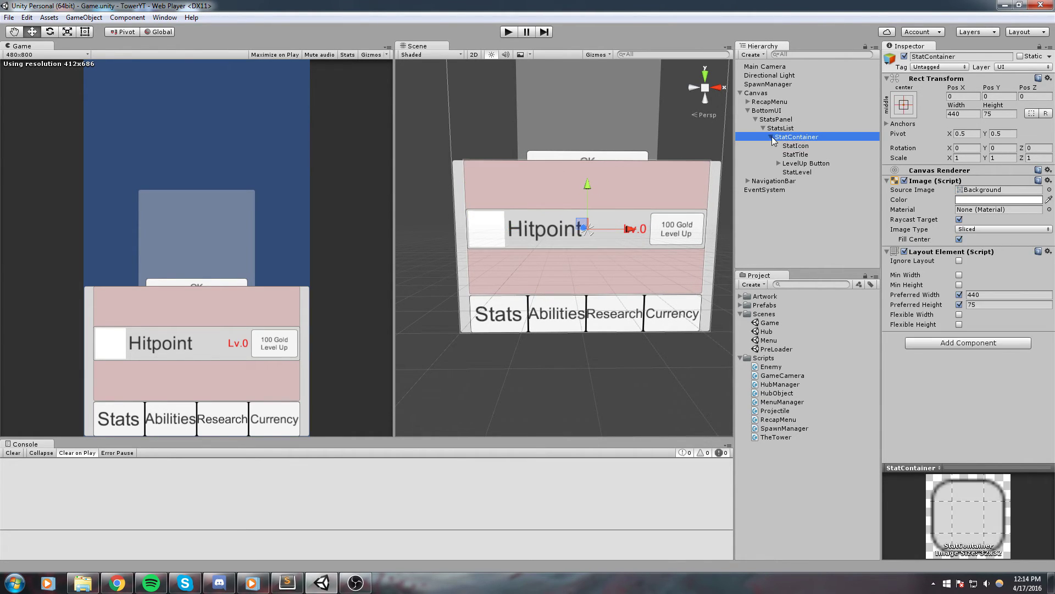
{"action": "left_click", "coordinate": [771, 137]}
{"action": "left_click_drag", "start_coordinate": [793, 142], "coordinate": [740, 305]}
{"action": "left_click", "coordinate": [740, 304]}
{"action": "left_click", "coordinate": [740, 305]}
Create a folder named UI inside Prefabs and move the StatContainer prefab into it.
{"action": "left_click", "coordinate": [764, 305]}
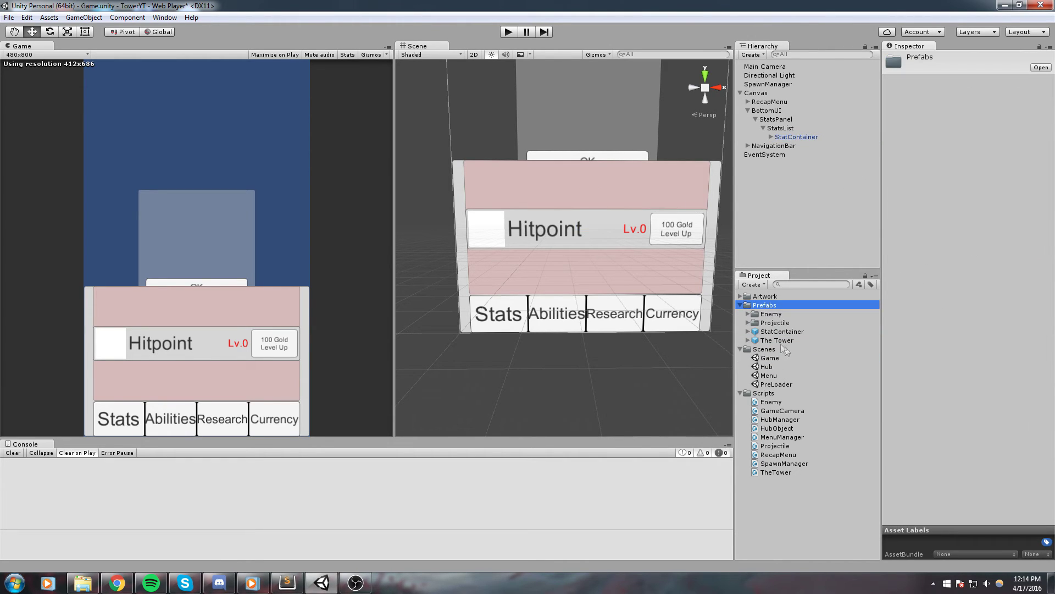
{"action": "right_click", "coordinate": [766, 306]}
{"action": "mouse_move", "coordinate": [813, 312]}
{"action": "left_click", "coordinate": [936, 281]}
{"action": "type", "text": "UI"}
{"action": "key", "text": "Return"}
{"action": "left_click_drag", "start_coordinate": [780, 340], "coordinate": [776, 332]}
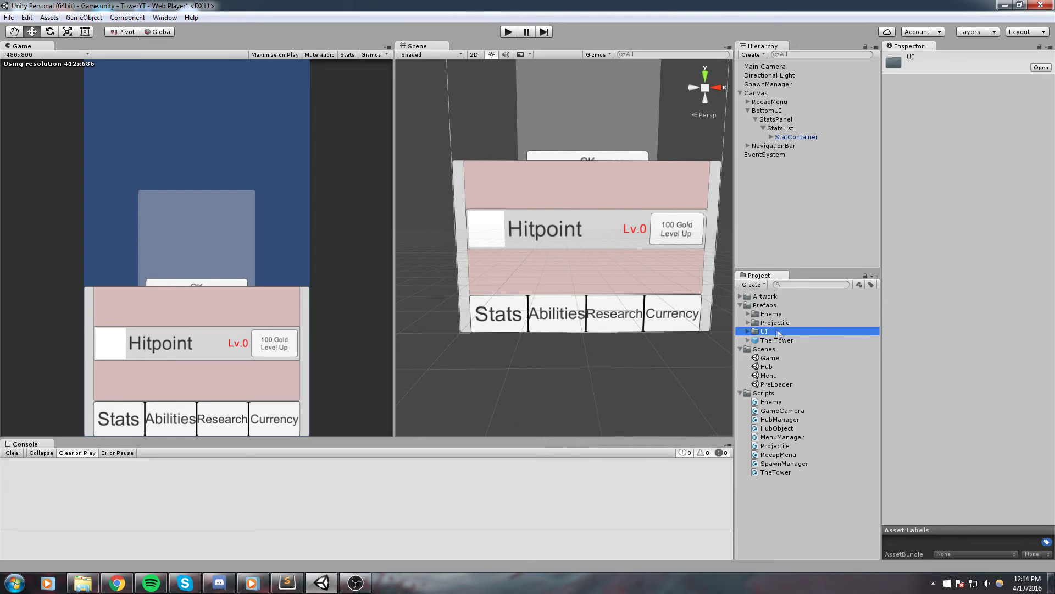
Save the scene and select the StatContainer object under StatsList.
{"action": "middle_click_drag", "start_coordinate": [604, 220], "coordinate": [581, 236]}
{"action": "key", "text": "ctrl+s"}
{"action": "left_click", "coordinate": [794, 136]}
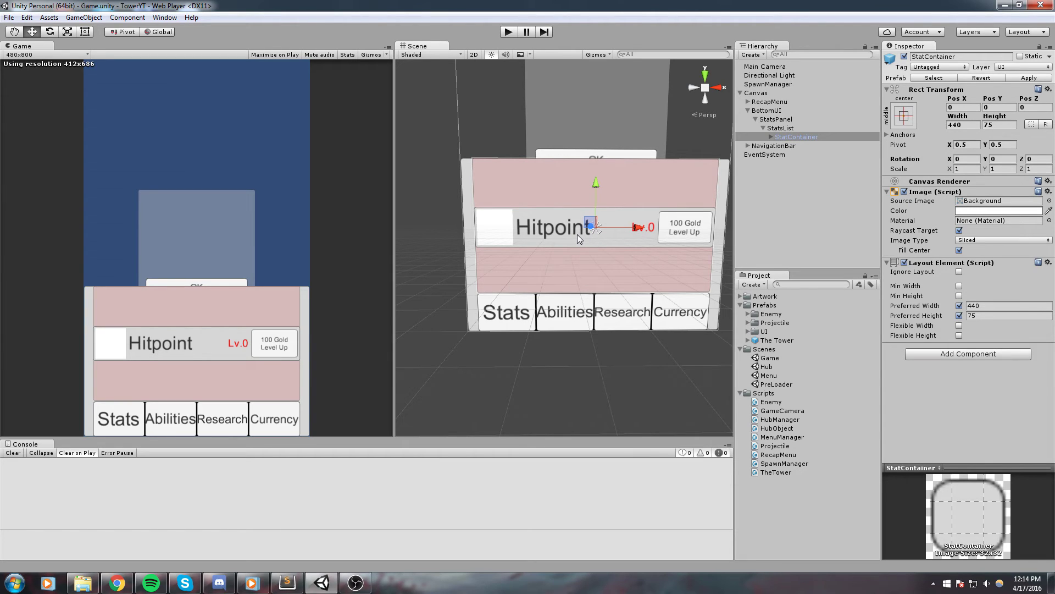
{"action": "left_click", "coordinate": [797, 137]}
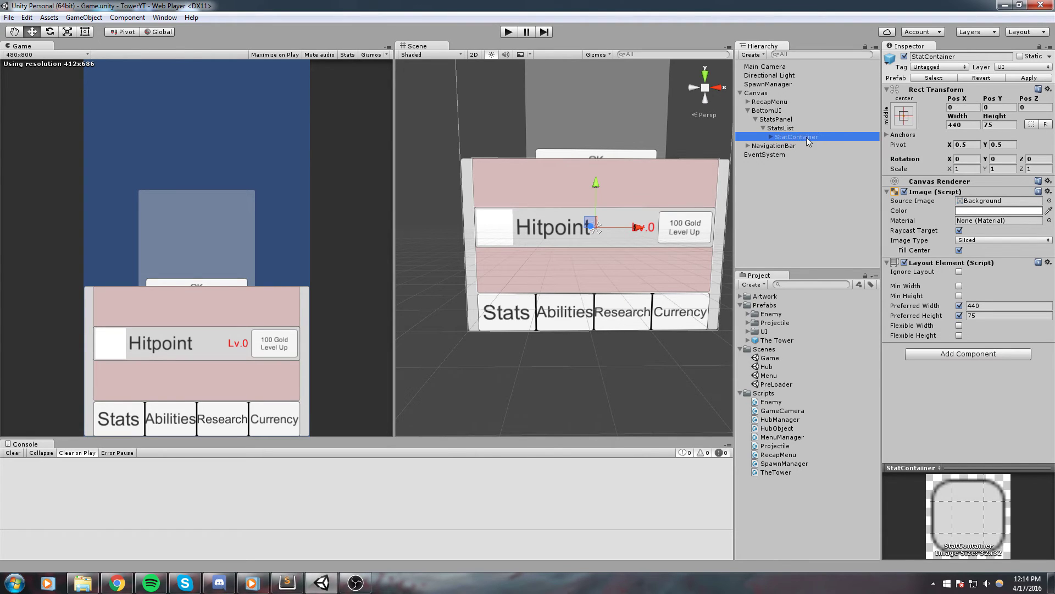
Add a Scroll Rect component to StatsPanel.
{"action": "left_click", "coordinate": [777, 120]}
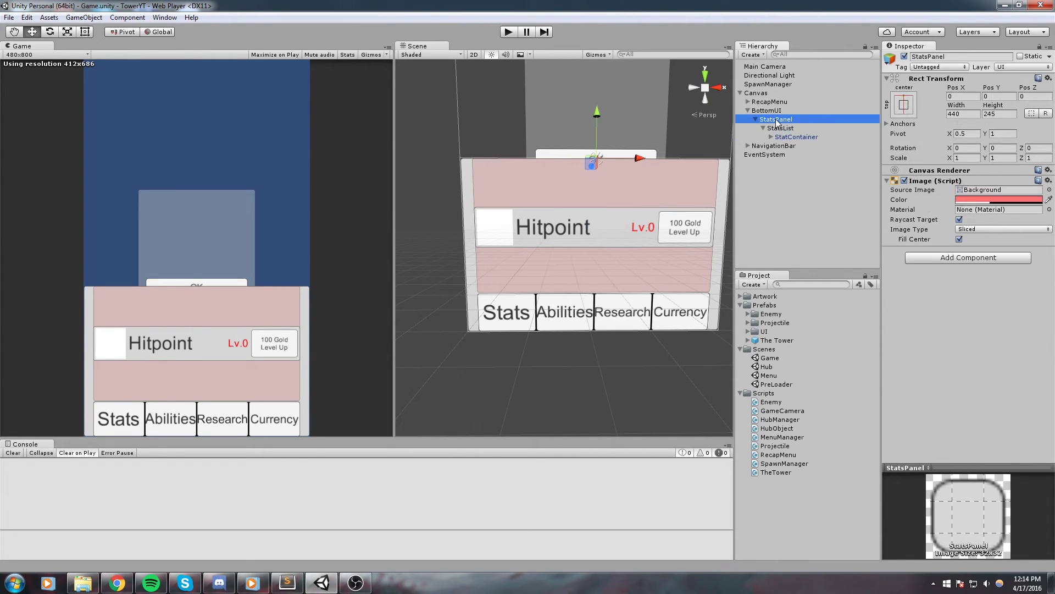
{"action": "left_click", "coordinate": [941, 179]}
{"action": "left_click", "coordinate": [938, 197]}
{"action": "type", "text": "Scro"}
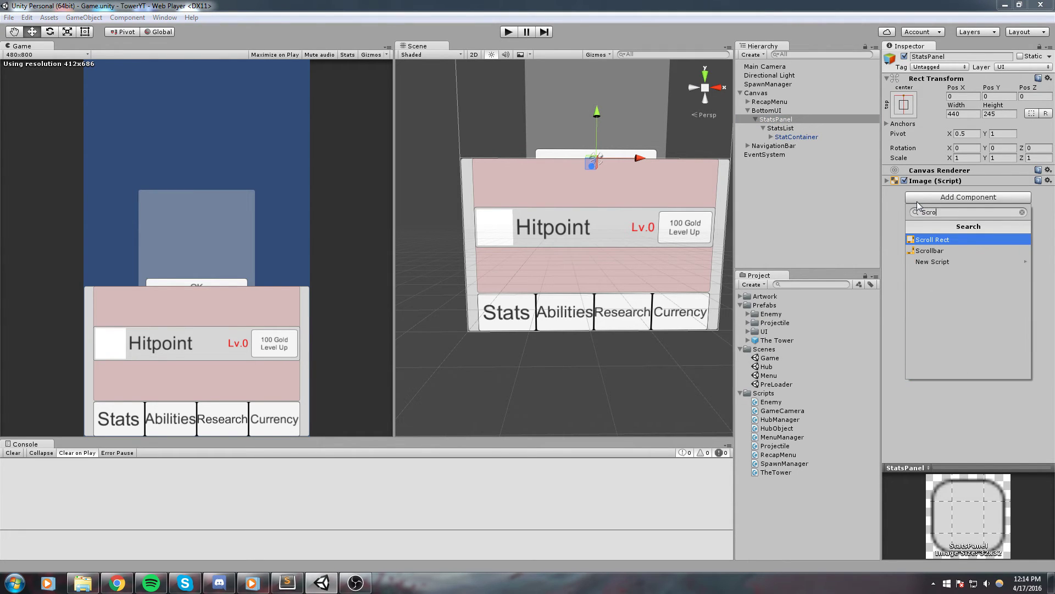
{"action": "key", "text": "Return"}
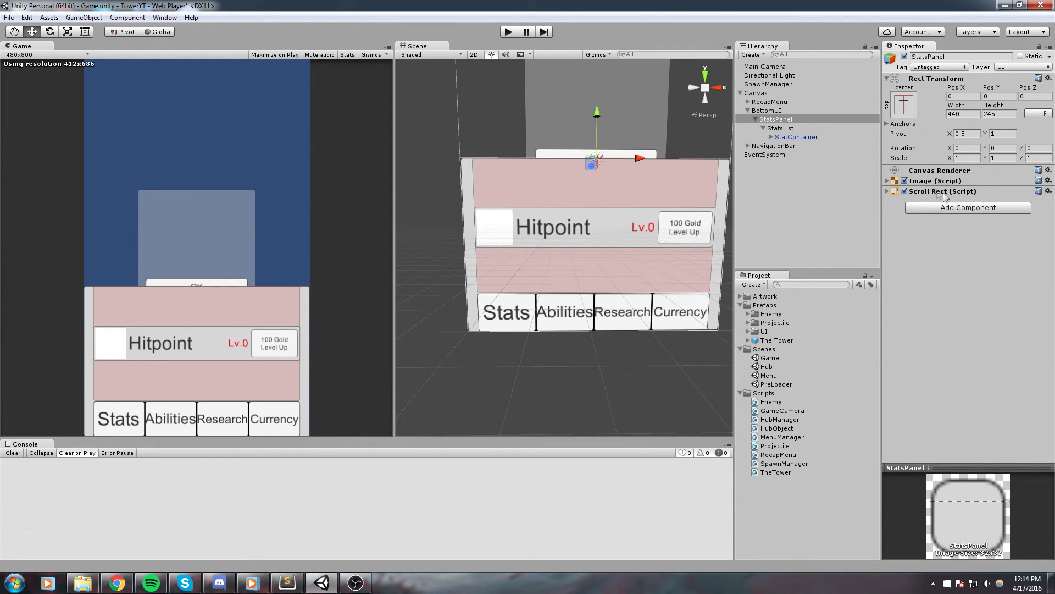
Configure the Scroll Rect with StatsList as content, horizontal scrolling off and Clamped movement type, and save the scene.
{"action": "left_click", "coordinate": [938, 192]}
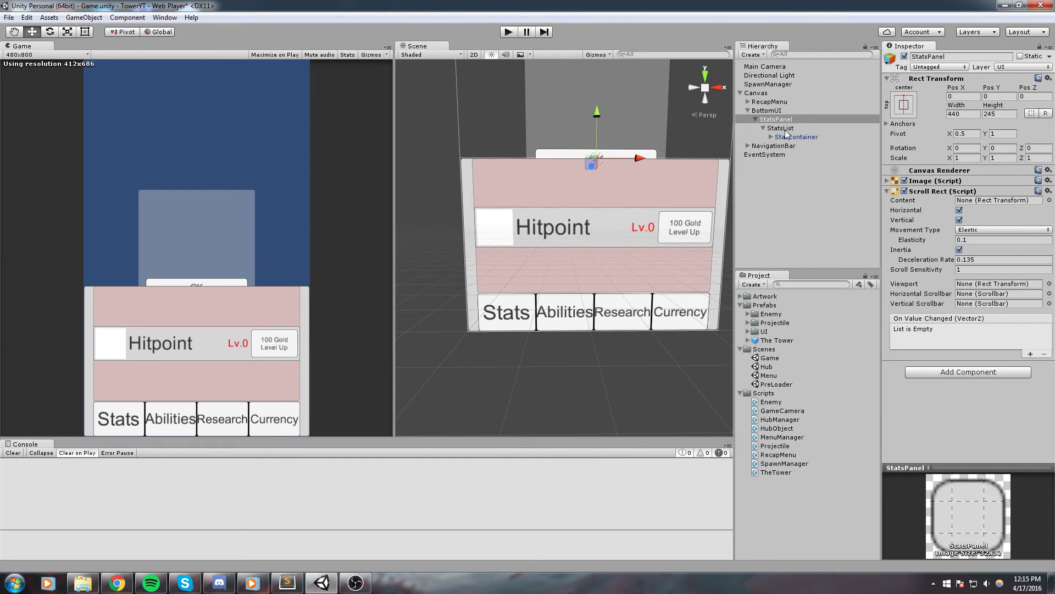
{"action": "left_click_drag", "start_coordinate": [778, 133], "coordinate": [970, 202]}
{"action": "left_click", "coordinate": [959, 211]}
{"action": "left_click", "coordinate": [991, 230]}
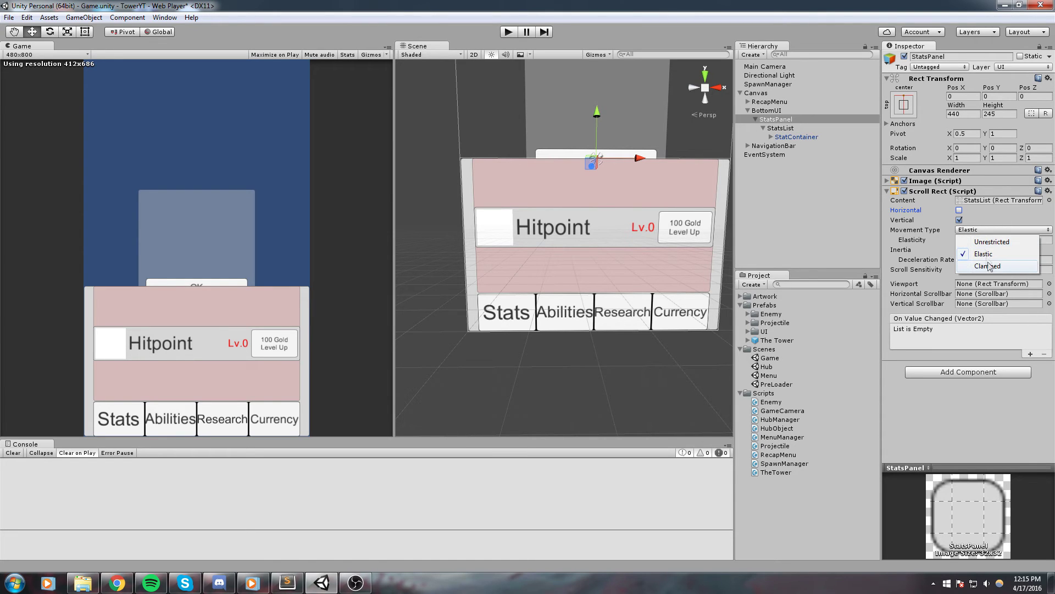
{"action": "left_click", "coordinate": [993, 268]}
{"action": "middle_click_drag", "start_coordinate": [576, 182], "coordinate": [588, 196]}
{"action": "key", "text": "ctrl+s"}
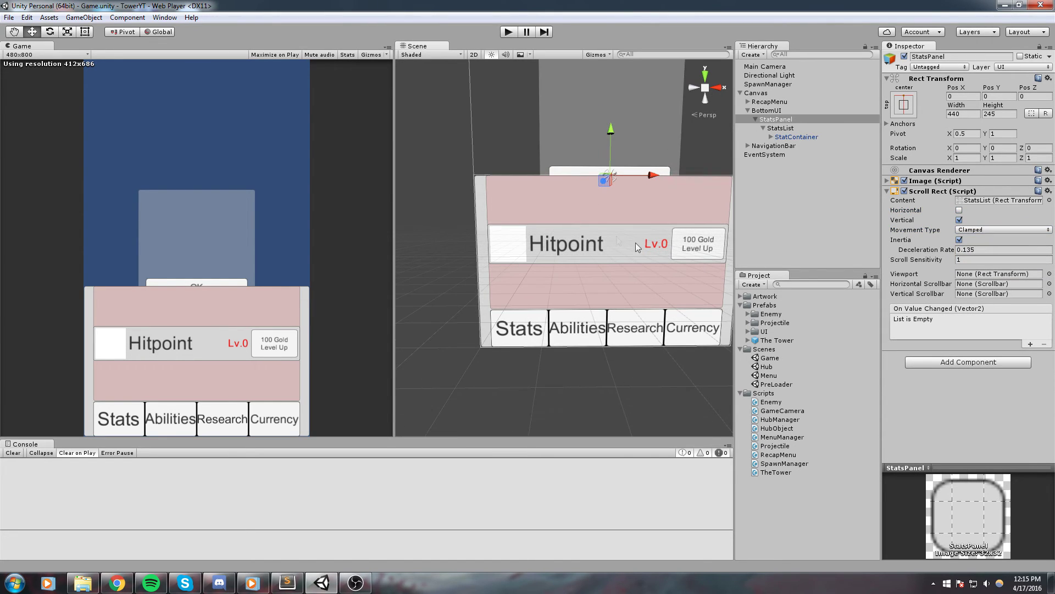
Add a Vertical Layout Group component to StatsList.
{"action": "middle_click_drag", "start_coordinate": [636, 245], "coordinate": [607, 218]}
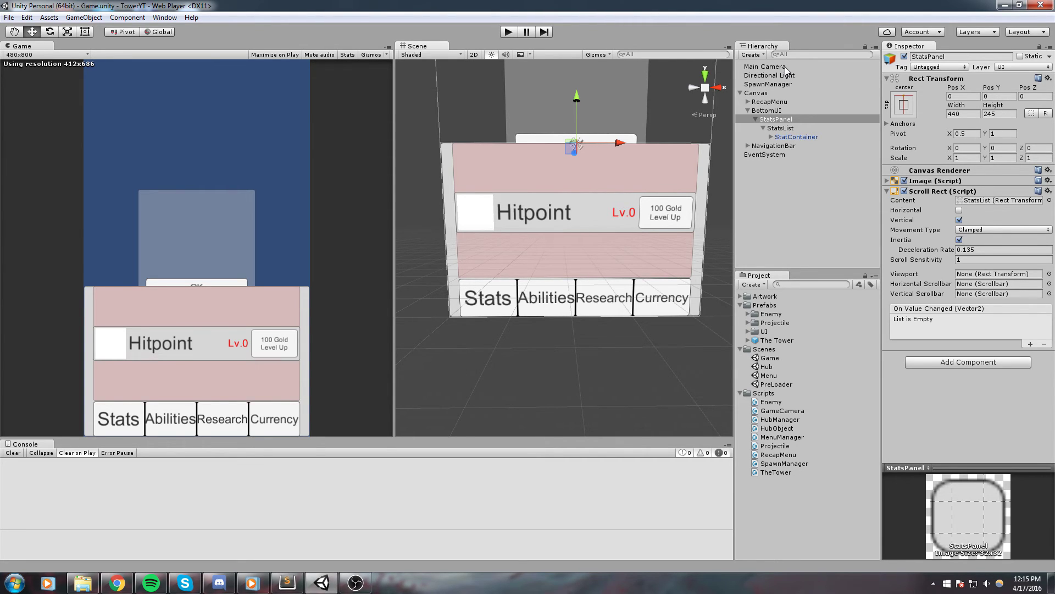
{"action": "middle_click_drag", "start_coordinate": [585, 156], "coordinate": [580, 195]}
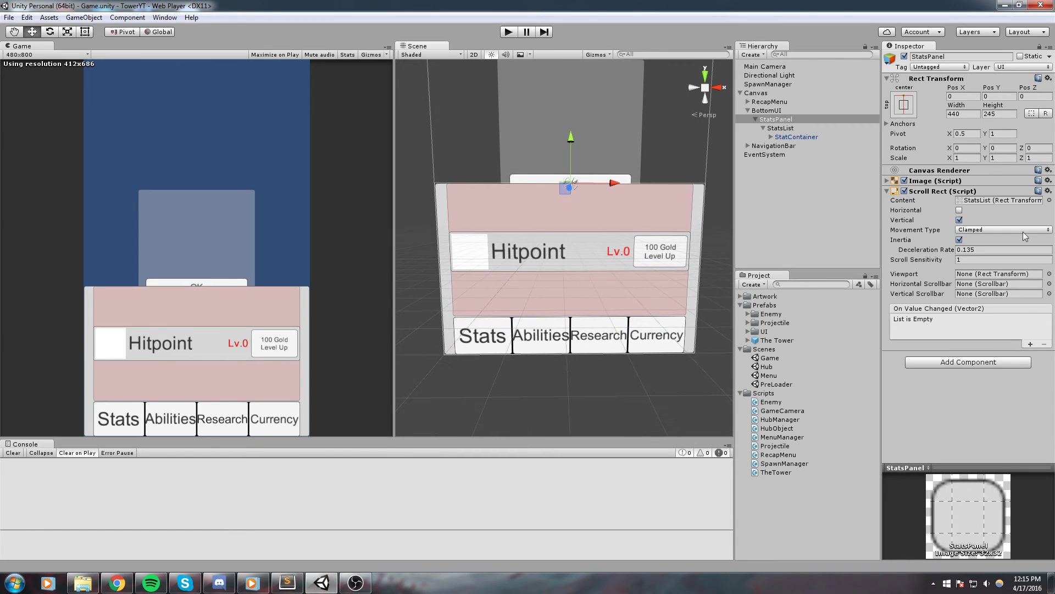
{"action": "left_click", "coordinate": [784, 128]}
{"action": "left_click", "coordinate": [942, 198]}
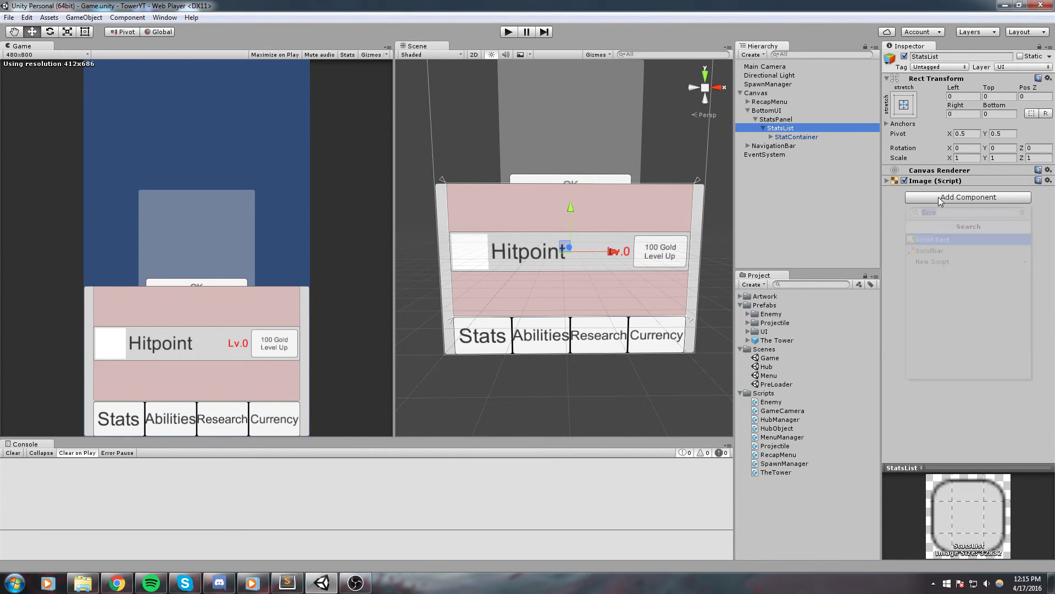
{"action": "type", "text": "vertical"}
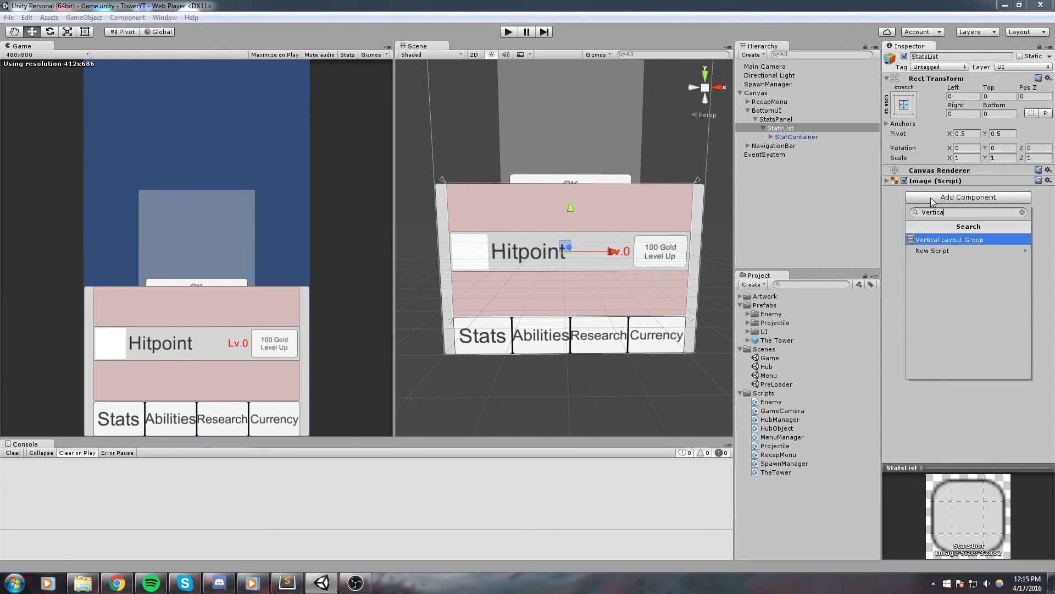
{"action": "key", "text": "Return"}
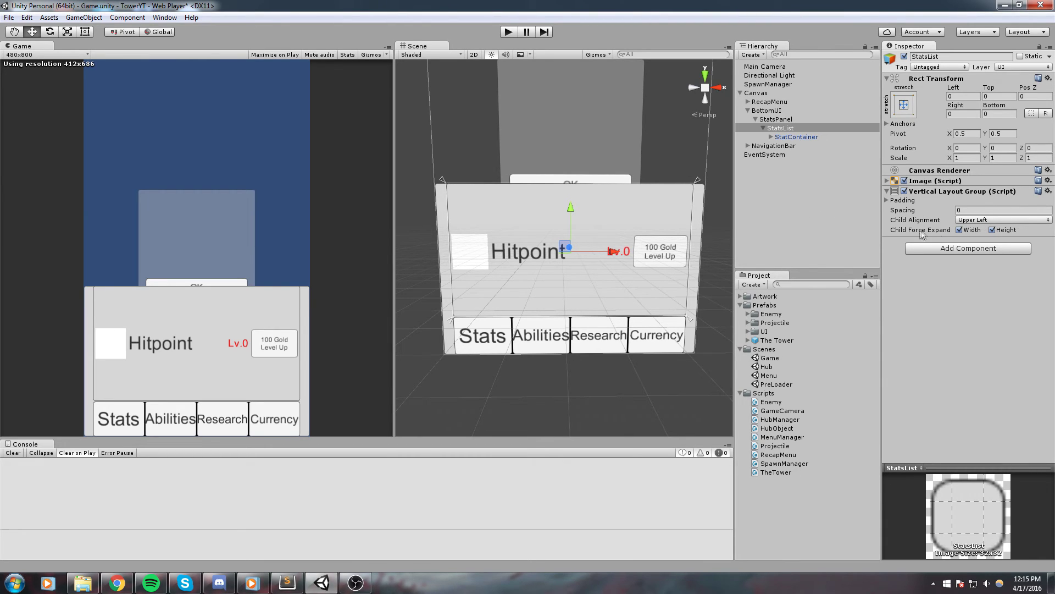
In the Vertical Layout Group, disable Child Force Expand for width and height and set Child Alignment to Upper Center.
{"action": "left_click", "coordinate": [960, 230]}
{"action": "left_click", "coordinate": [993, 230]}
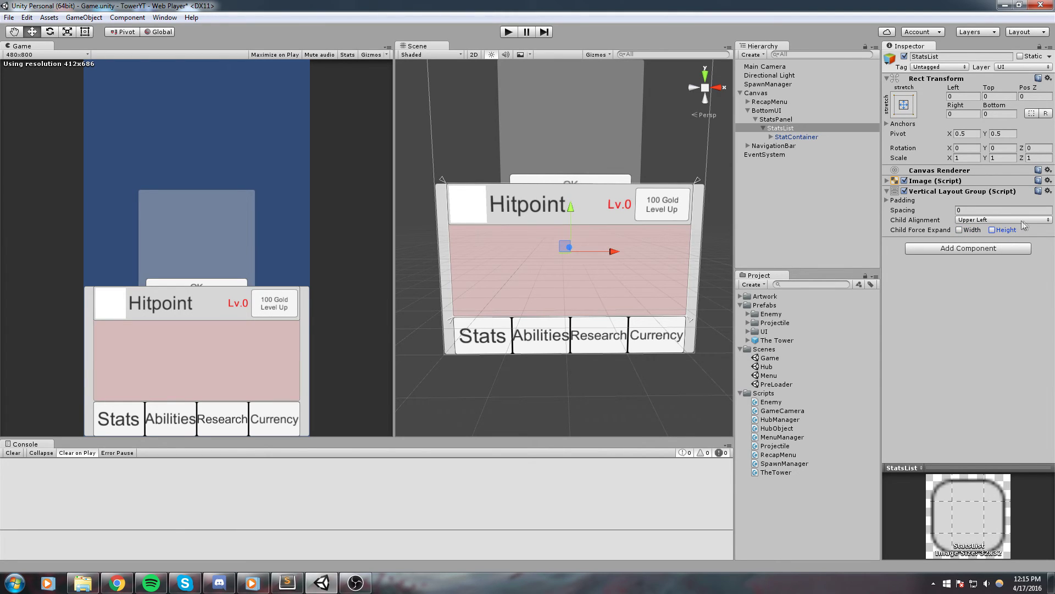
{"action": "left_click", "coordinate": [992, 220]}
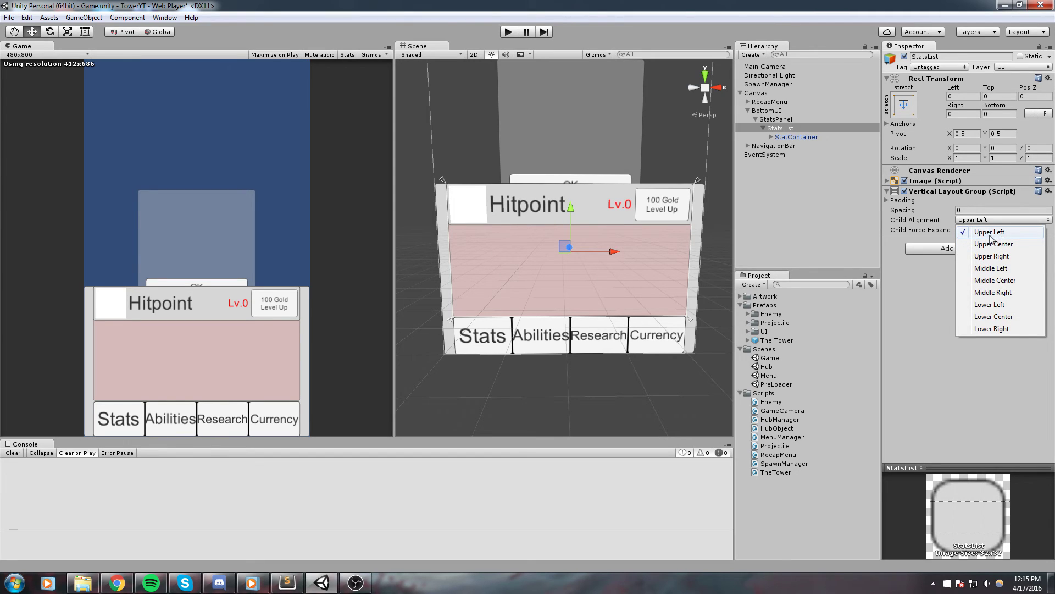
{"action": "left_click", "coordinate": [1001, 246]}
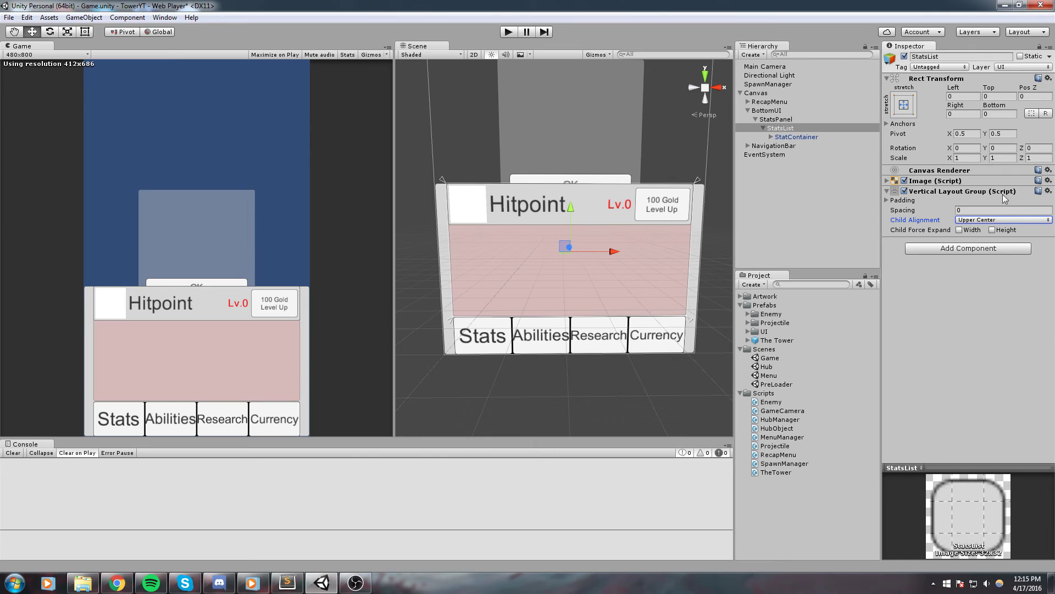
Add a Content Size Fitter to StatsList and set its Vertical Fit to Preferred Size.
{"action": "left_click", "coordinate": [966, 248]}
{"action": "type", "text": "Content Si"}
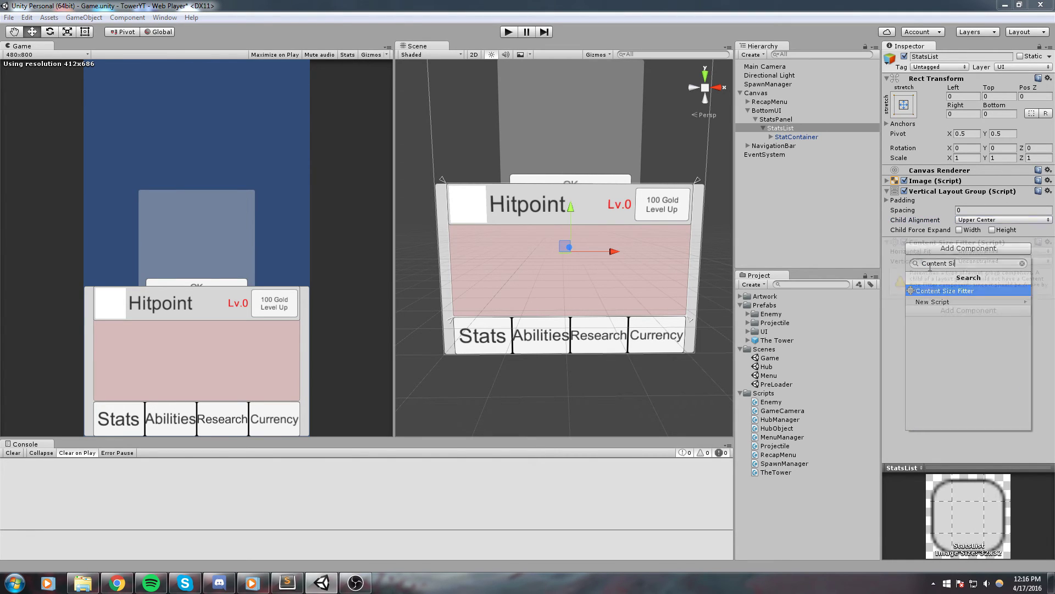
{"action": "key", "text": "Return"}
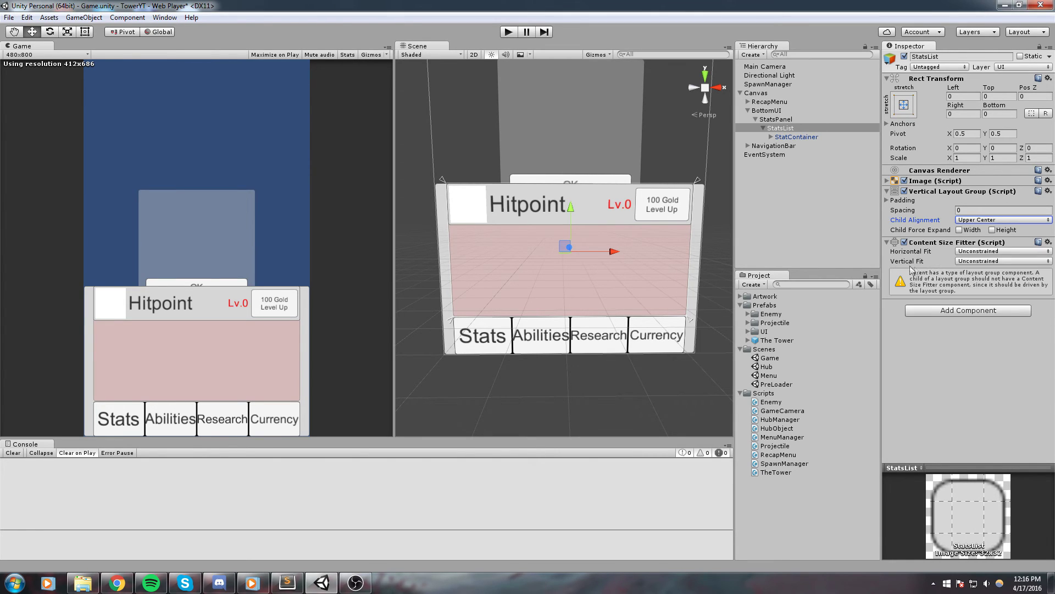
{"action": "left_click", "coordinate": [970, 261]}
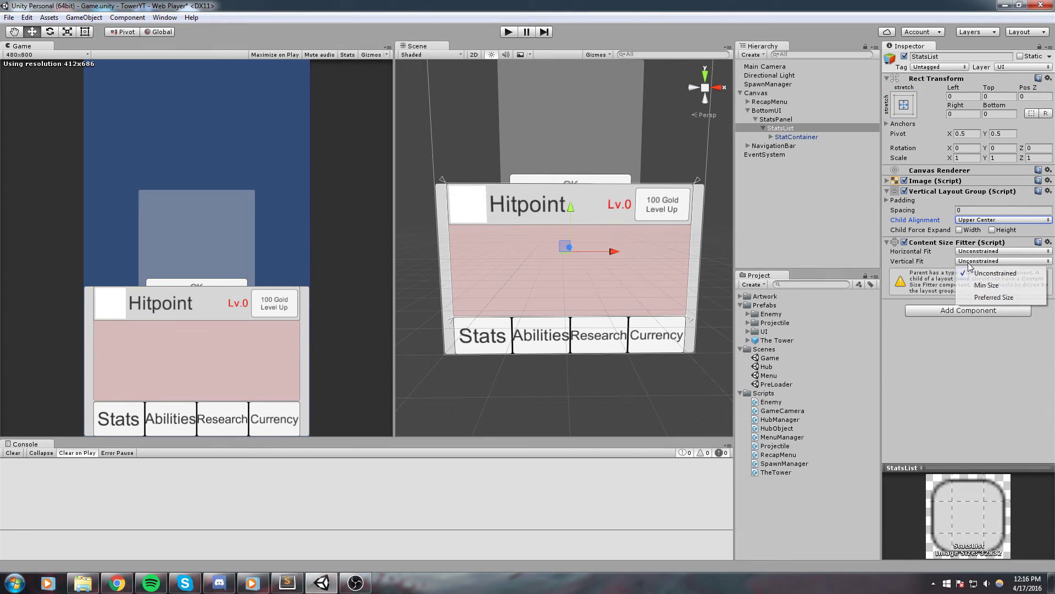
{"action": "left_click", "coordinate": [993, 297]}
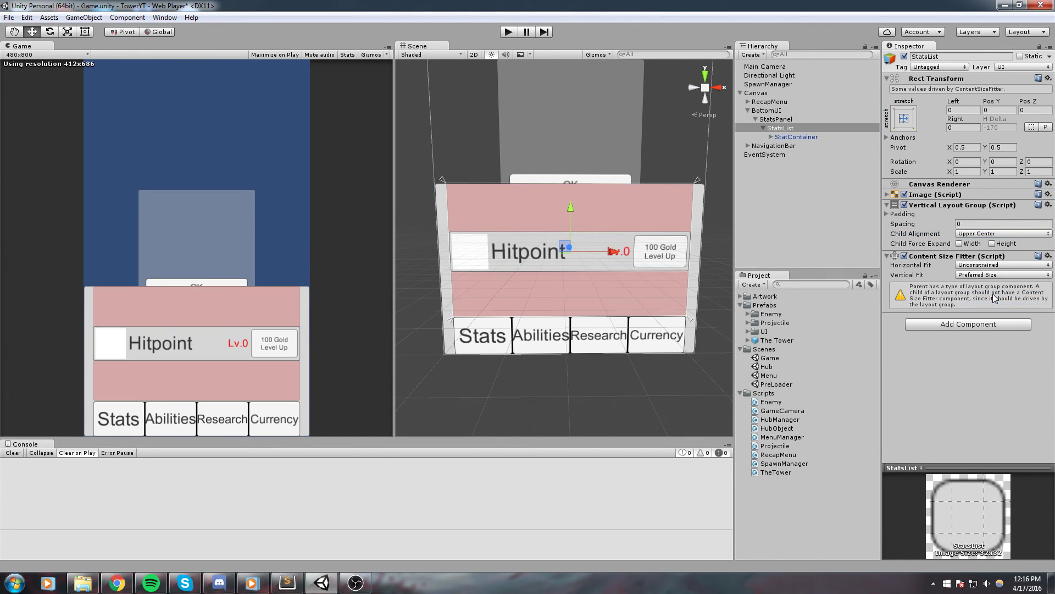
Save the scene and collapse the Vertical Layout Group and Content Size Fitter settings of StatsList.
{"action": "left_click", "coordinate": [802, 137]}
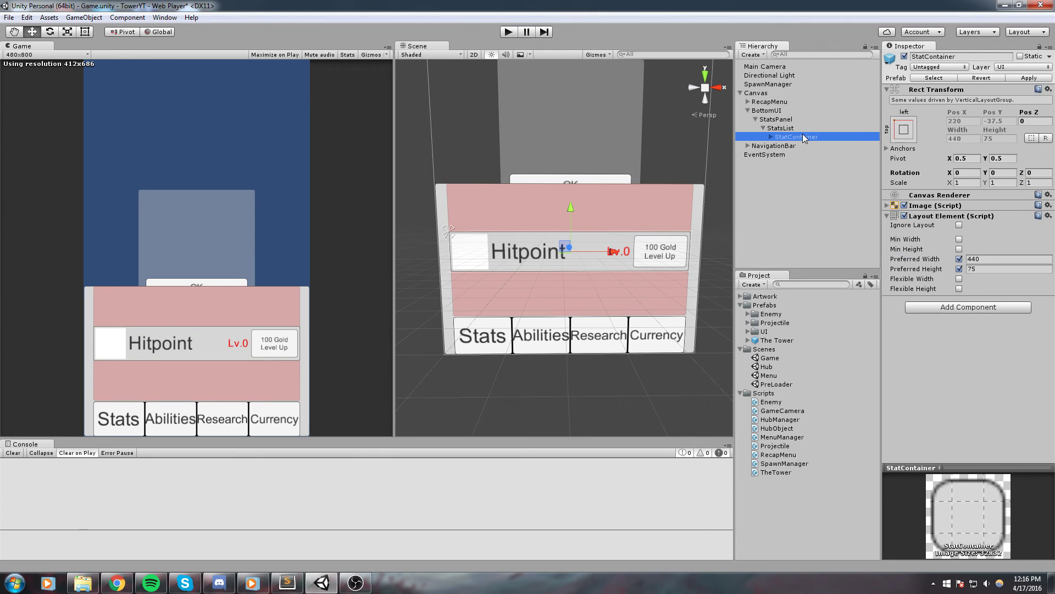
{"action": "left_click", "coordinate": [780, 128]}
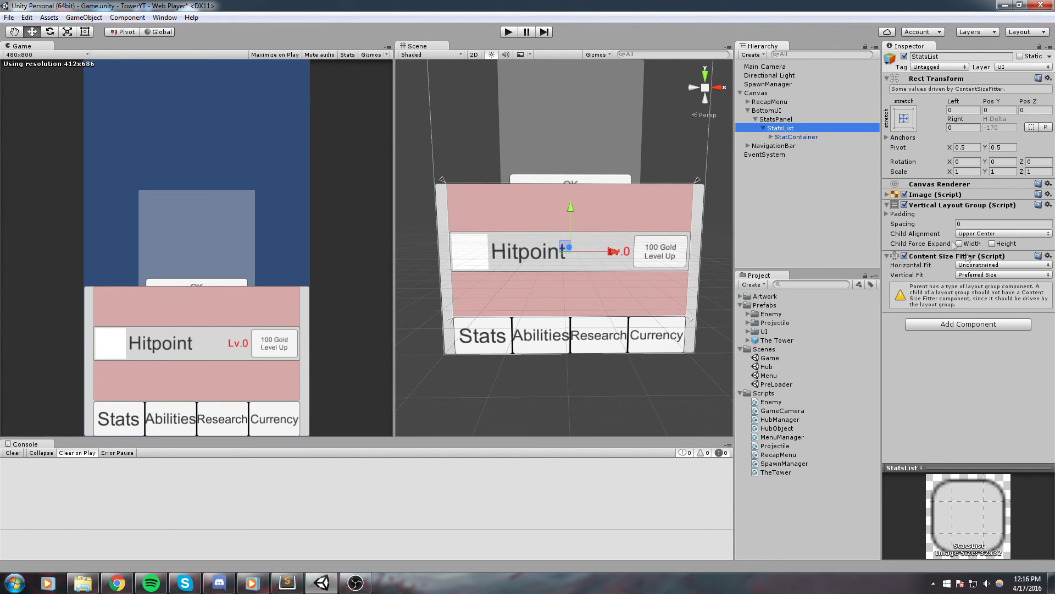
{"action": "key", "text": "ctrl+s"}
{"action": "left_click", "coordinate": [935, 205]}
{"action": "left_click", "coordinate": [929, 215]}
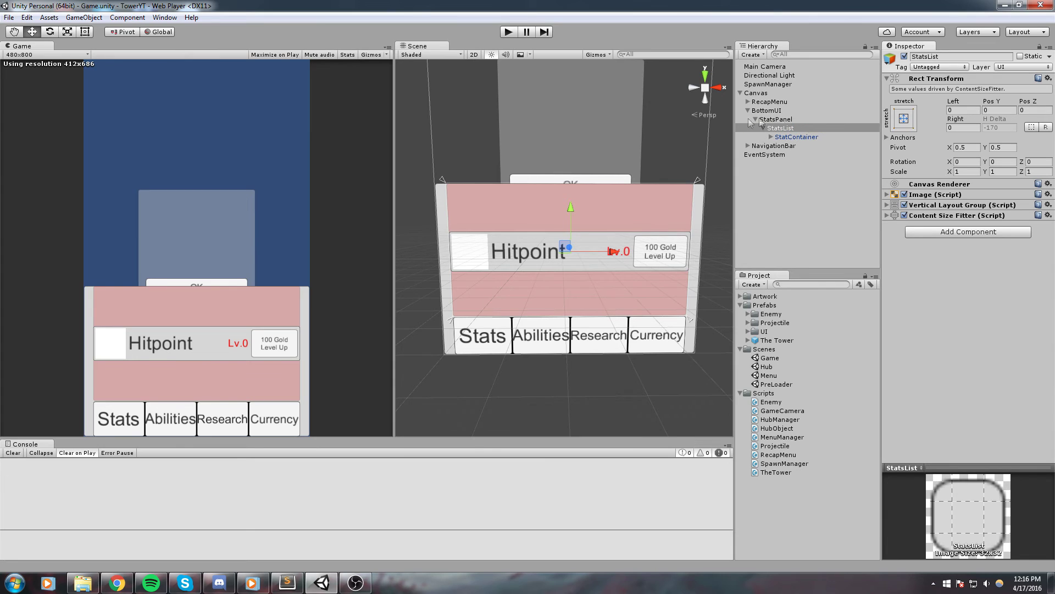
Duplicate StatContainer eight times inside StatsList to fill the list with test entries.
{"action": "left_click", "coordinate": [799, 140]}
{"action": "key", "text": "ctrl+d"}
{"action": "key", "text": "ctrl+d"}
{"action": "key", "text": "ctrl+d"}
{"action": "key", "text": "ctrl+d"}
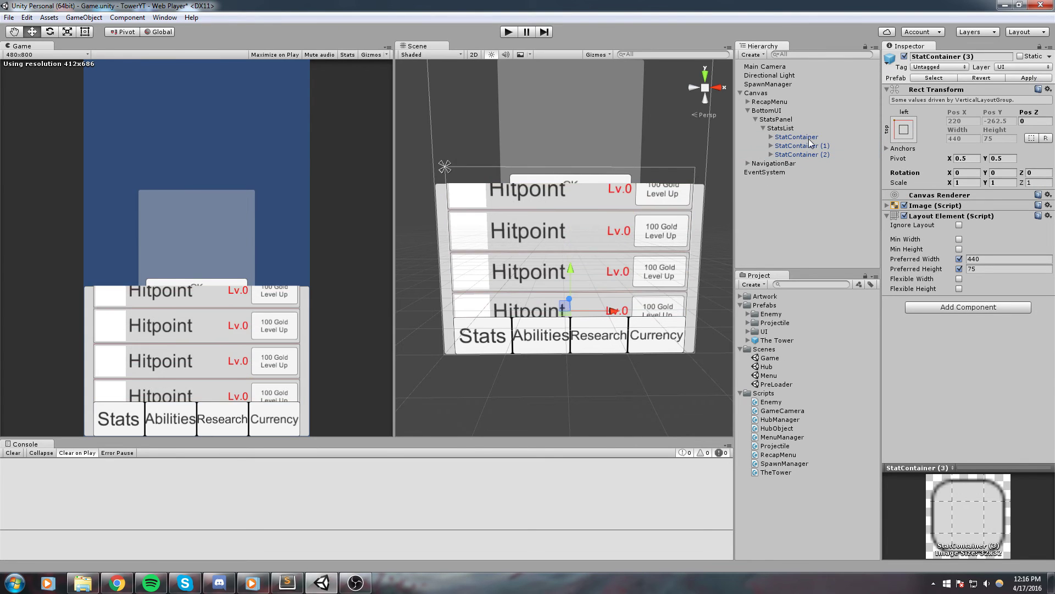
{"action": "key", "text": "ctrl+d"}
{"action": "key", "text": "ctrl+d"}
{"action": "key", "text": "ctrl+d"}
{"action": "key", "text": "ctrl+d"}
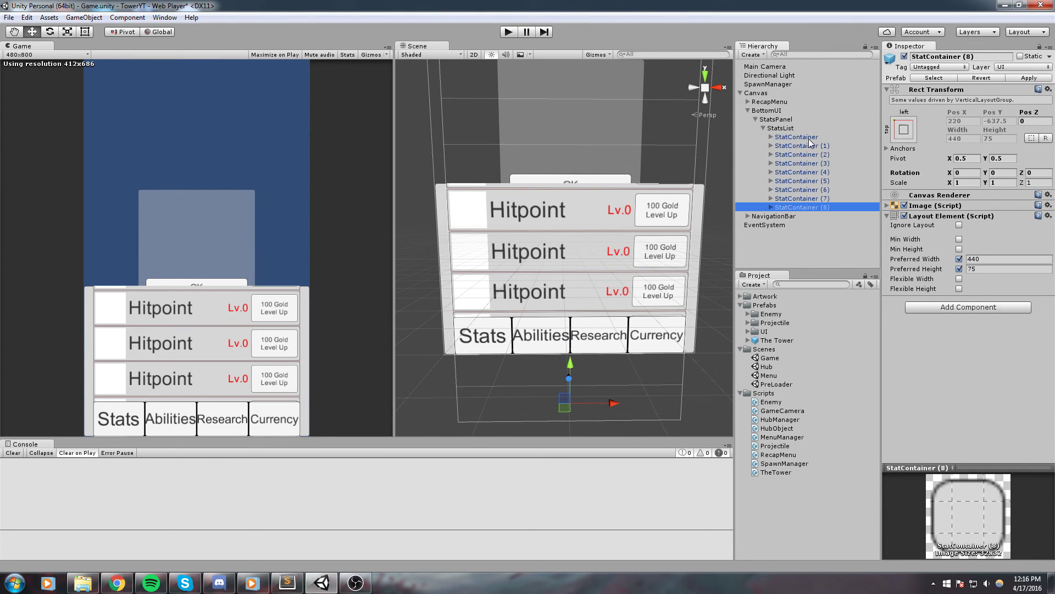
Run the Game scene, test scrolling the stat list within the panel, and stop playback.
{"action": "left_click", "coordinate": [509, 32]}
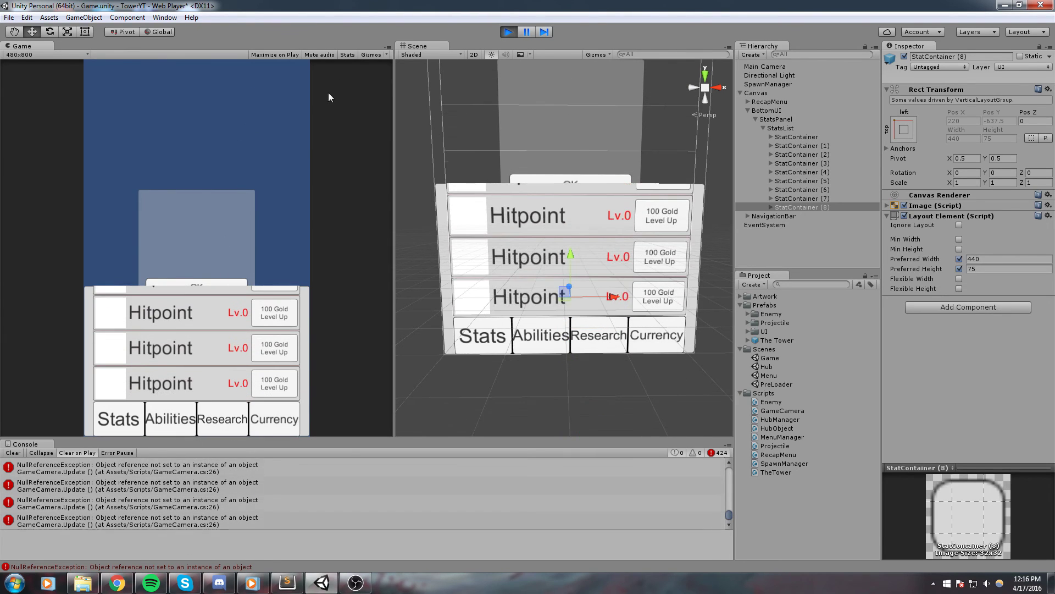
{"action": "mouse_move", "coordinate": [287, 582]}
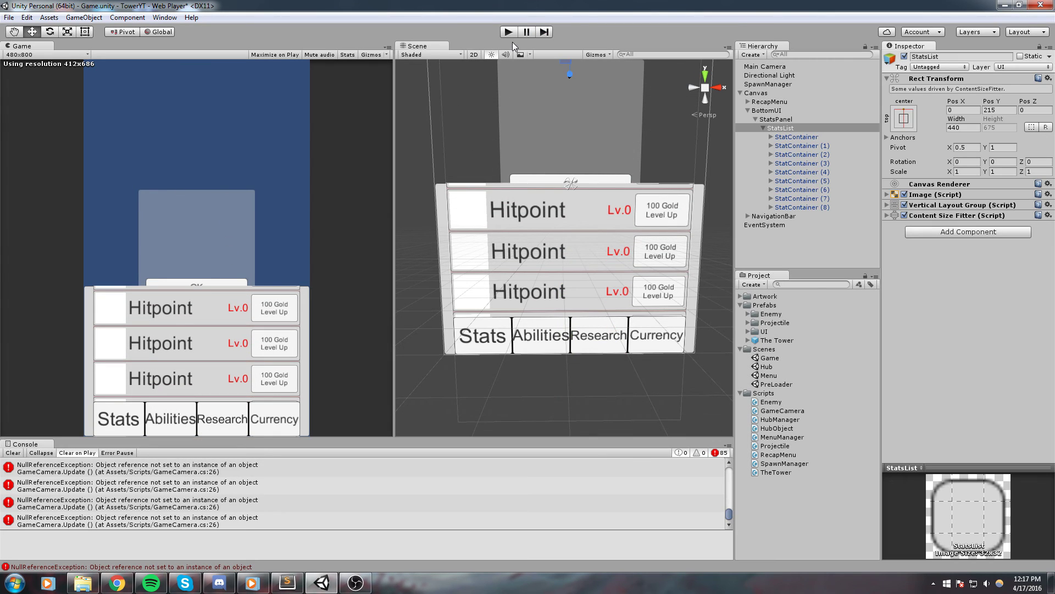
{"action": "left_click", "coordinate": [513, 35]}
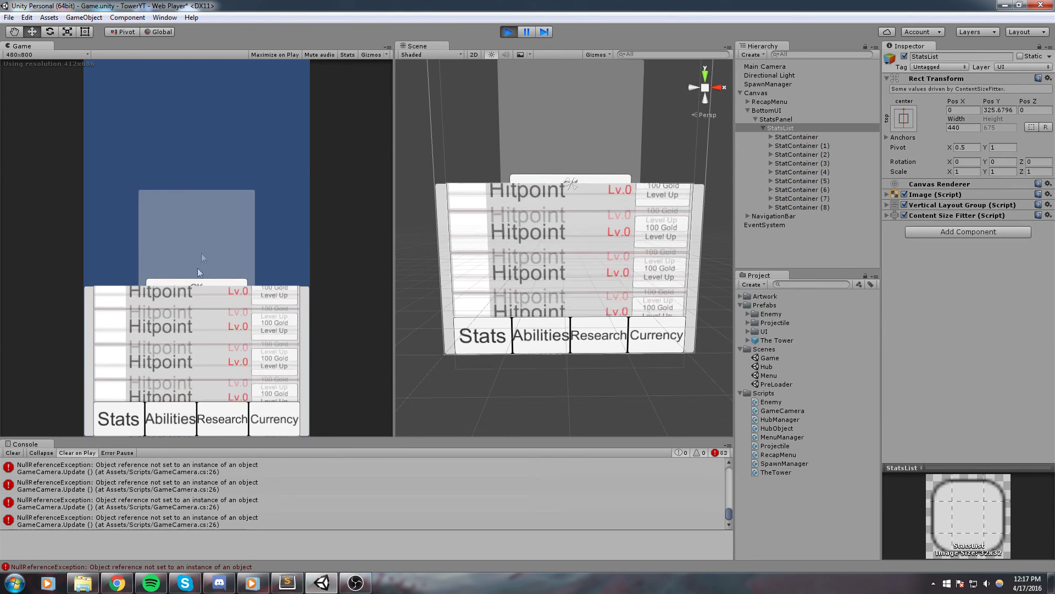
{"action": "key", "text": "ctrl+p"}
{"action": "key", "text": "ctrl+p"}
{"action": "left_click_drag", "start_coordinate": [198, 334], "coordinate": [184, 386]}
{"action": "scroll", "coordinate": [187, 379], "scroll_direction": "up", "scroll_amount": 5}
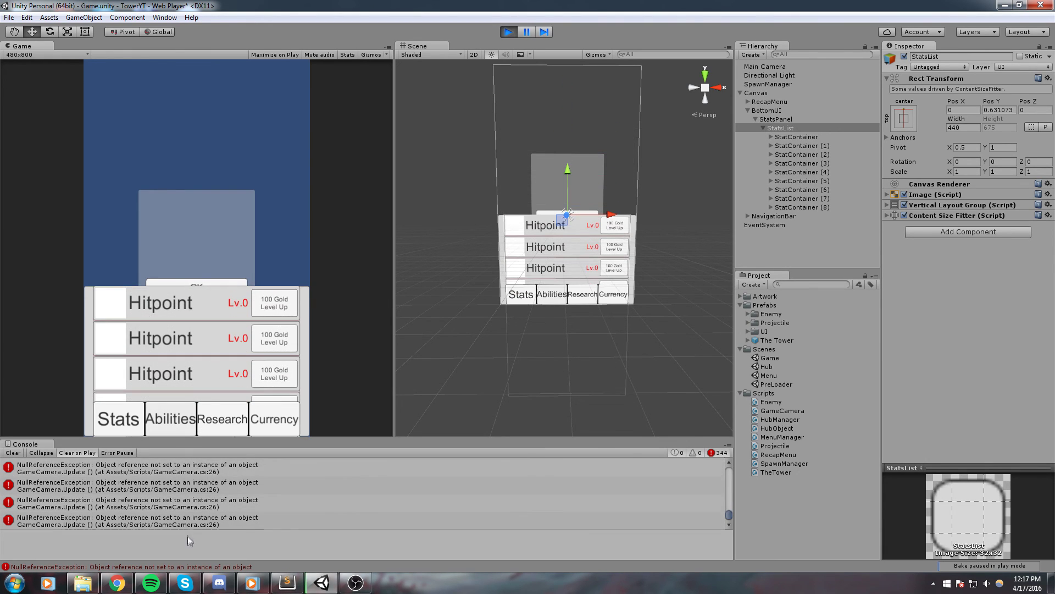
{"action": "left_click", "coordinate": [508, 32]}
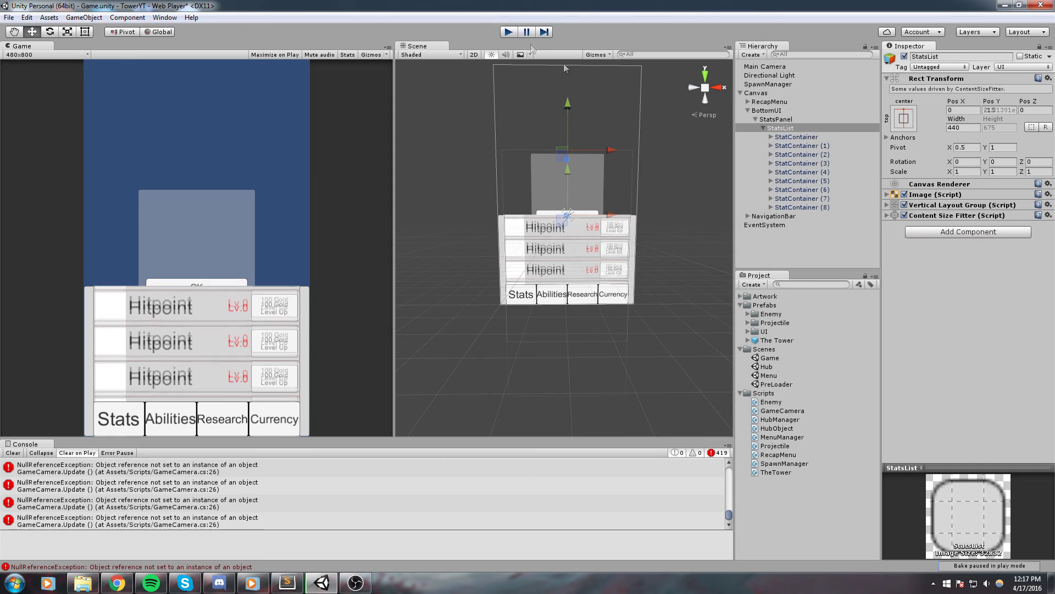
Set the Pos Y of StatsList to 0.
{"action": "left_click", "coordinate": [802, 128]}
{"action": "left_click", "coordinate": [999, 110]}
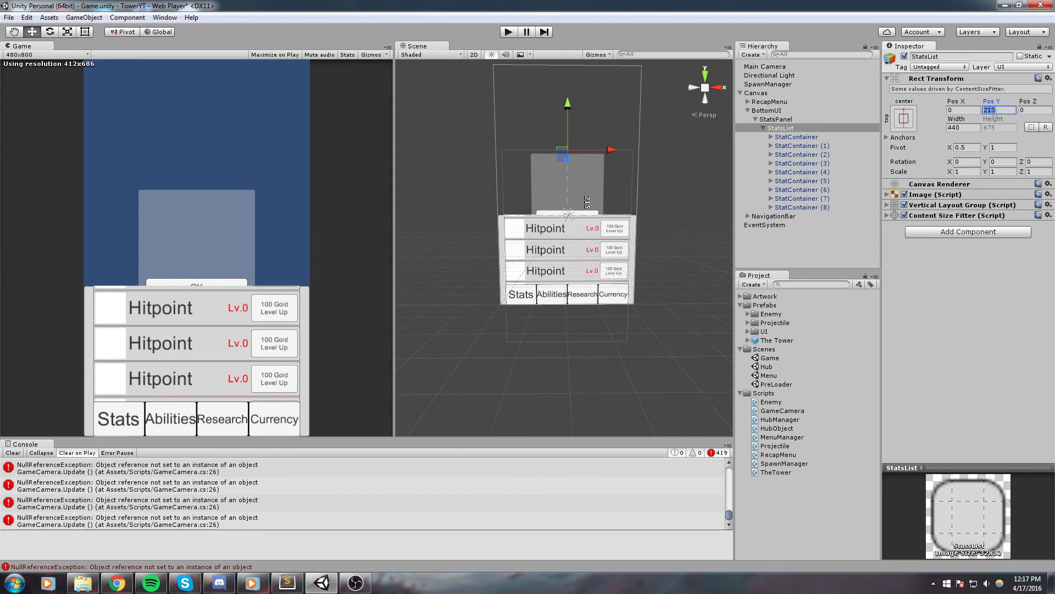
{"action": "type", "text": "0"}
{"action": "left_click", "coordinate": [903, 119]}
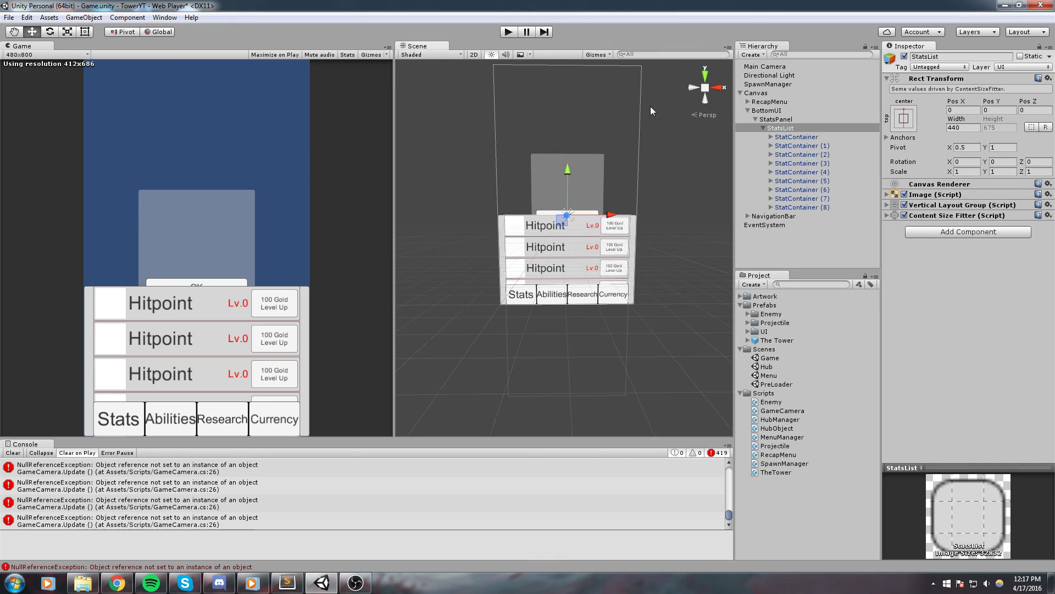
Open the PreLoader scene, saving the changes made to the Game scene.
{"action": "double_click", "coordinate": [776, 383]}
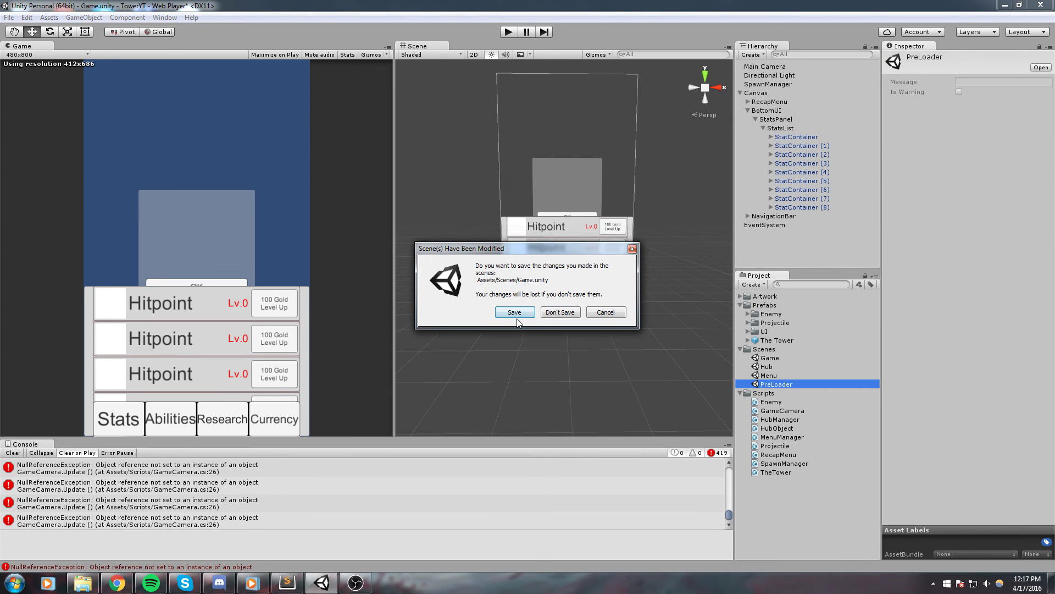
{"action": "left_click", "coordinate": [515, 313]}
Play the game from PreLoader through the splash and hub screens to the Game scene, and test dragging over the bottom UI and tower view.
{"action": "left_click", "coordinate": [510, 33]}
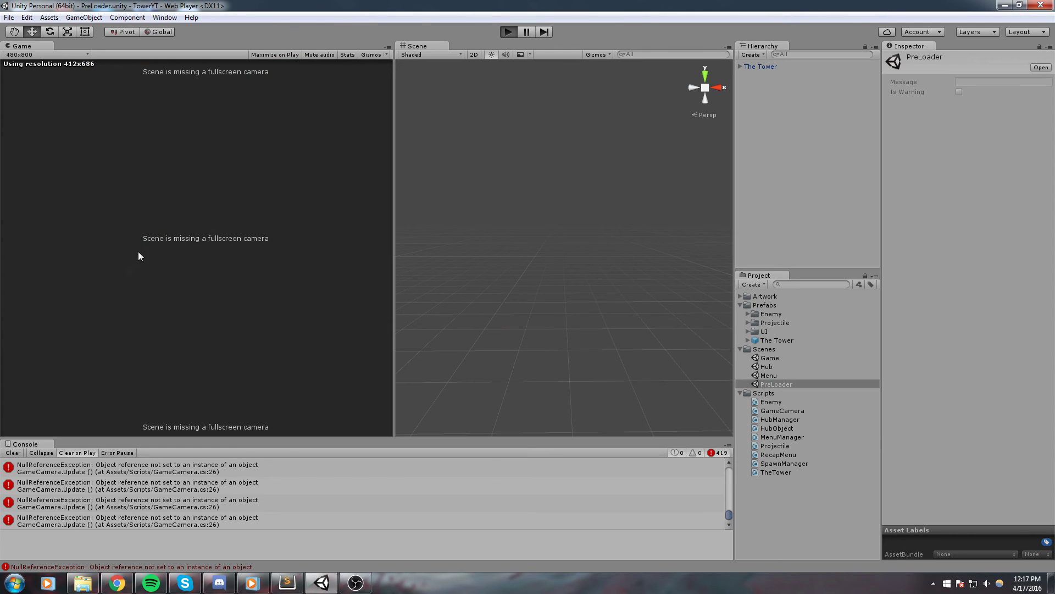
{"action": "left_click", "coordinate": [220, 228]}
{"action": "left_click", "coordinate": [211, 260]}
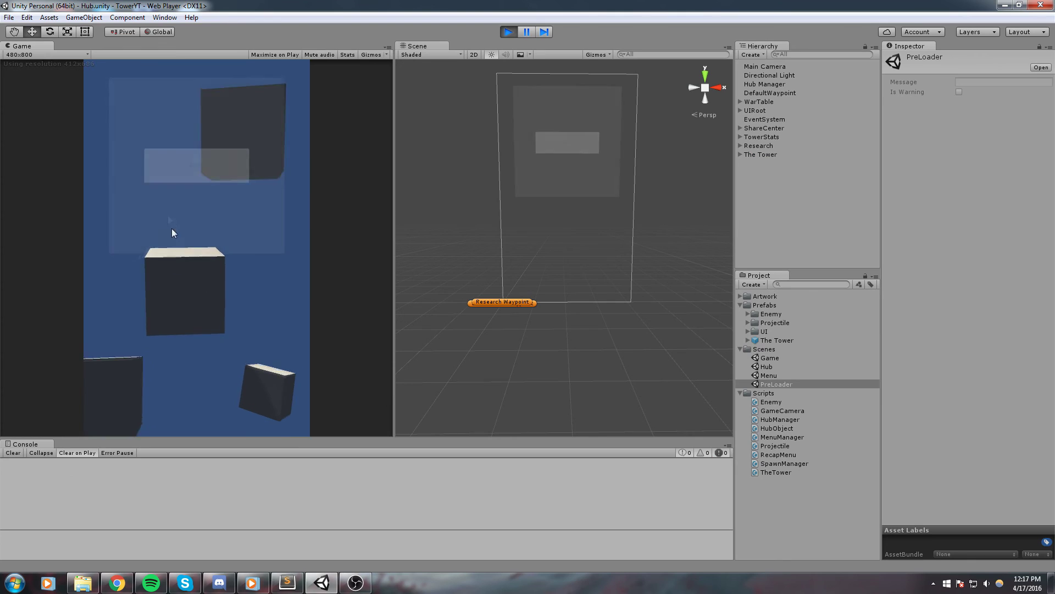
{"action": "left_click", "coordinate": [187, 179]}
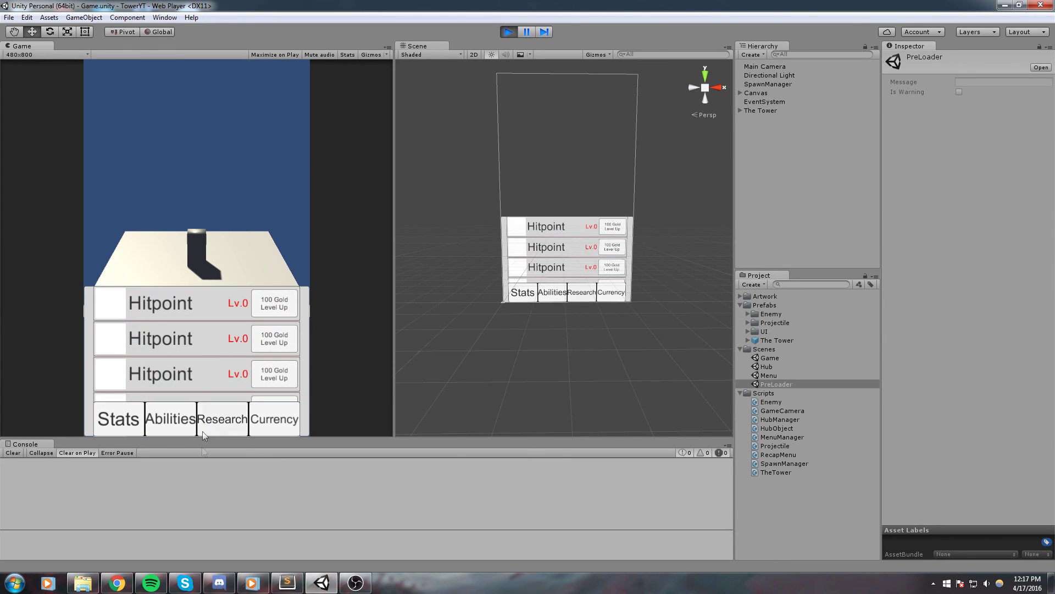
{"action": "left_click_drag", "start_coordinate": [189, 298], "coordinate": [124, 465]}
{"action": "left_click_drag", "start_coordinate": [109, 232], "coordinate": [147, 230]}
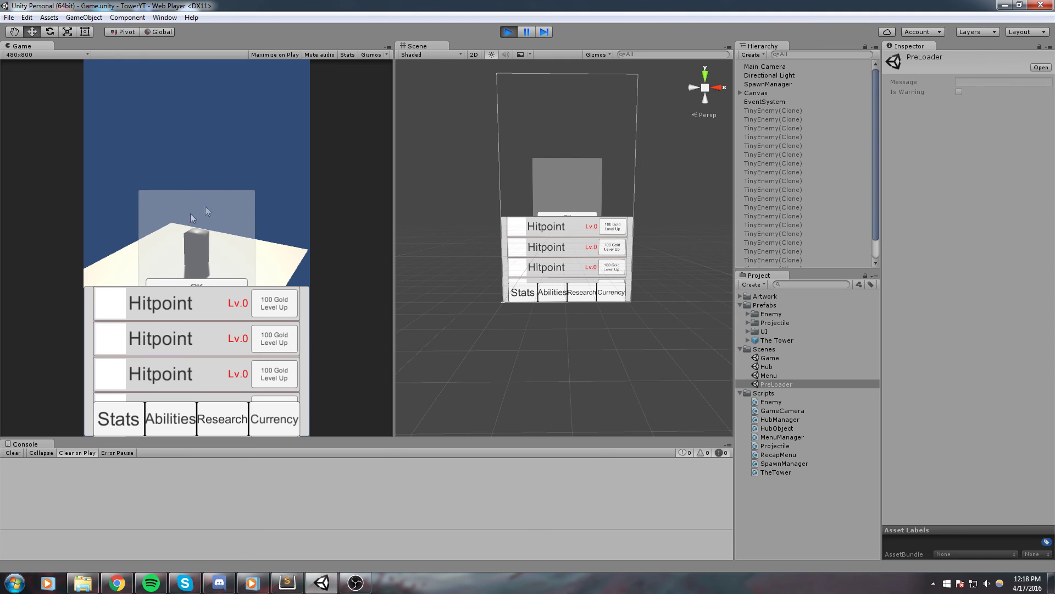
Try ordering RecapMenu below NavigationBar in the Canvas while the game is running, and stop playback.
{"action": "left_click", "coordinate": [741, 93]}
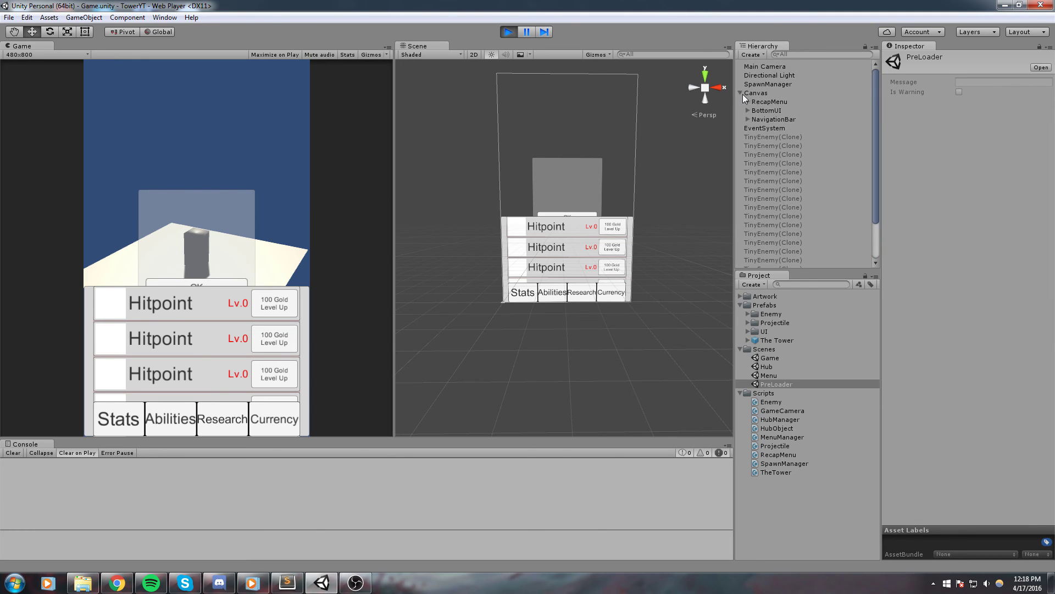
{"action": "left_click", "coordinate": [769, 102]}
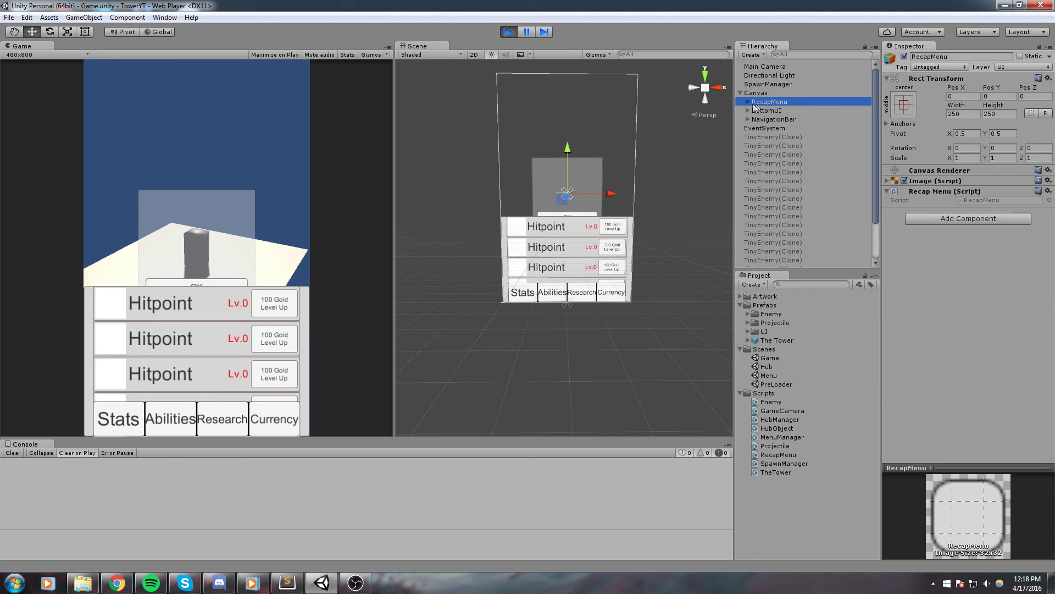
{"action": "left_click_drag", "start_coordinate": [761, 105], "coordinate": [800, 123]}
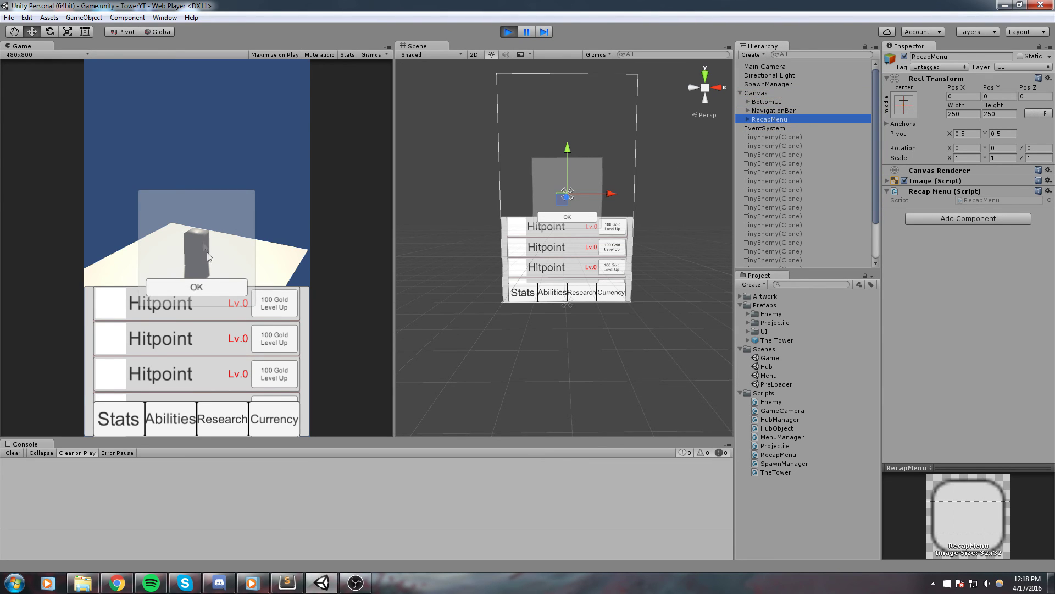
{"action": "left_click", "coordinate": [509, 32]}
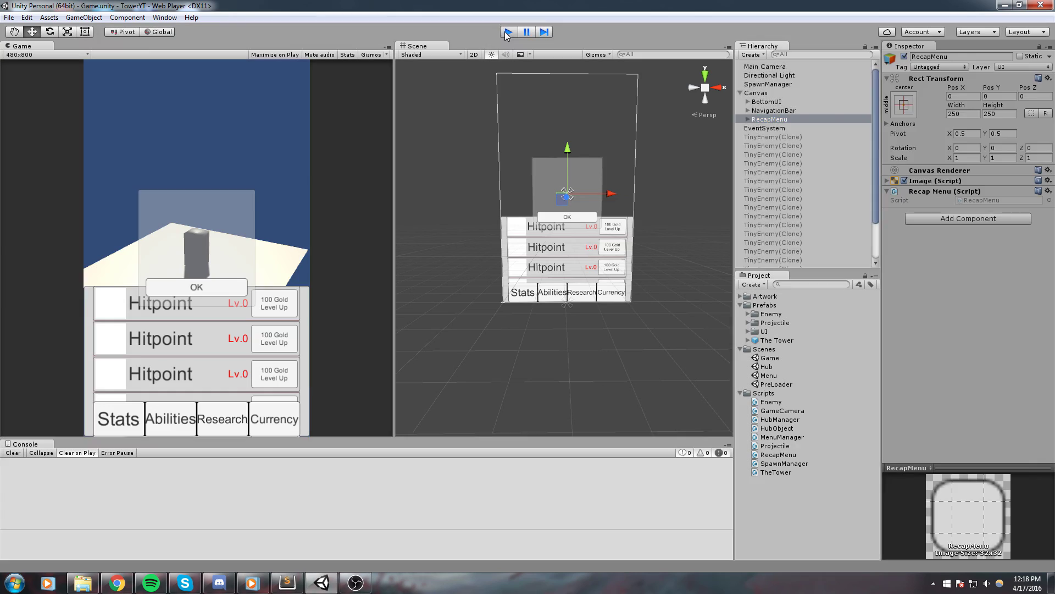
Open the Game scene and move RecapMenu below NavigationBar as the last child of Canvas.
{"action": "double_click", "coordinate": [770, 358]}
{"action": "left_click", "coordinate": [741, 93]}
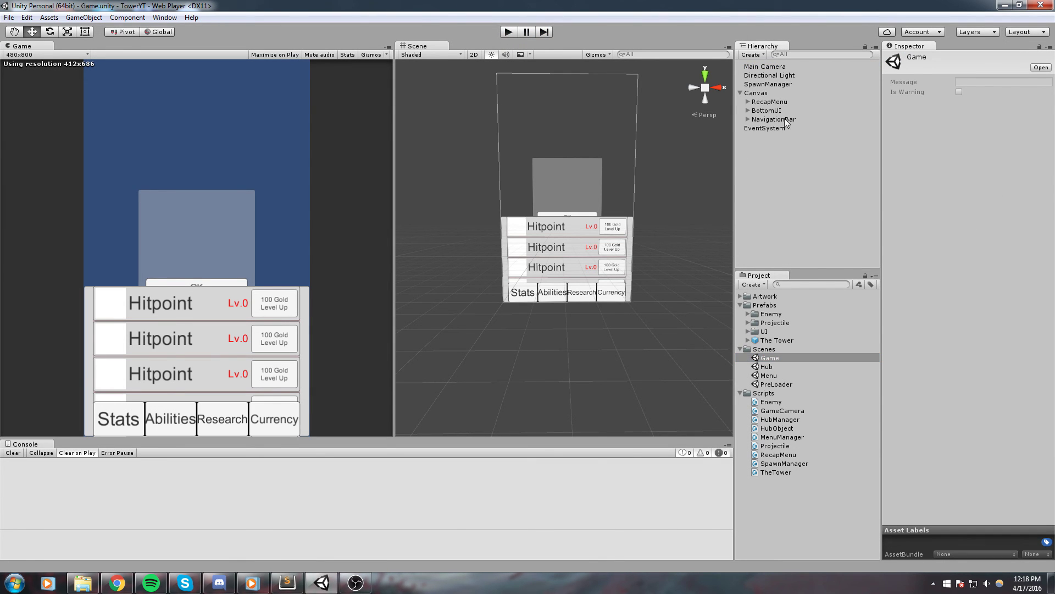
{"action": "left_click", "coordinate": [772, 102]}
{"action": "left_click_drag", "start_coordinate": [772, 105], "coordinate": [808, 124]}
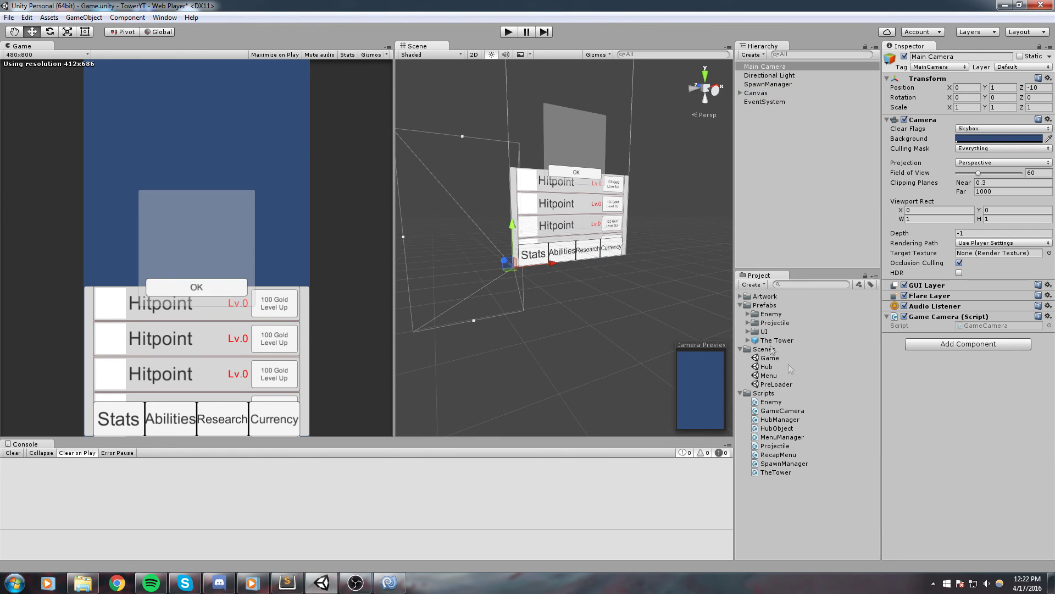
Save the Game scene changes while switching to the PreLoader scene.
{"action": "left_click", "coordinate": [787, 384]}
{"action": "double_click", "coordinate": [787, 384]}
{"action": "left_click", "coordinate": [519, 311]}
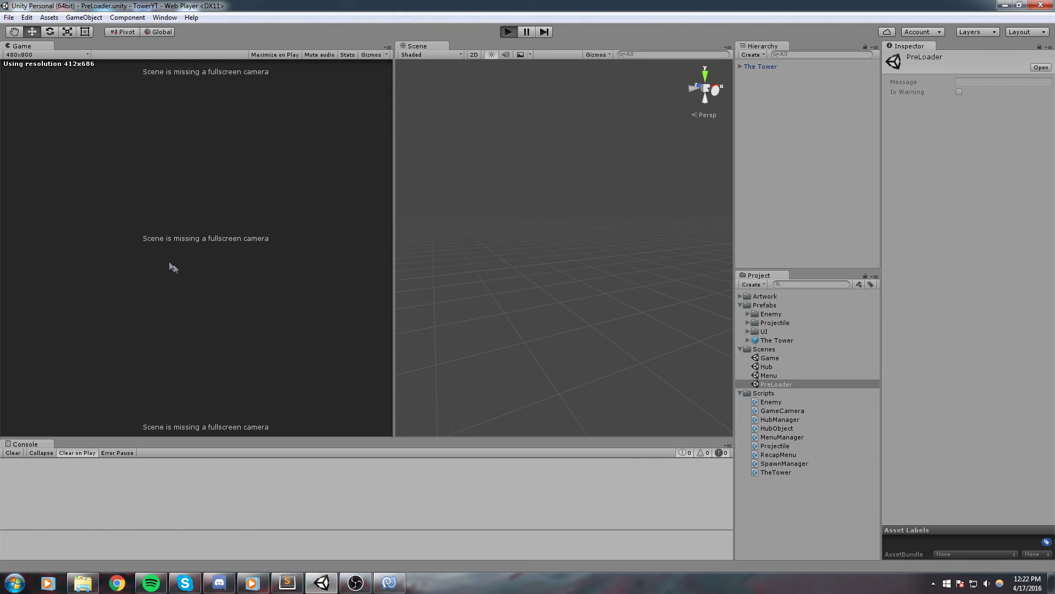
Run the game and advance through the splash and hub screens to the Game scene.
{"action": "left_click", "coordinate": [224, 256]}
{"action": "left_click", "coordinate": [186, 282]}
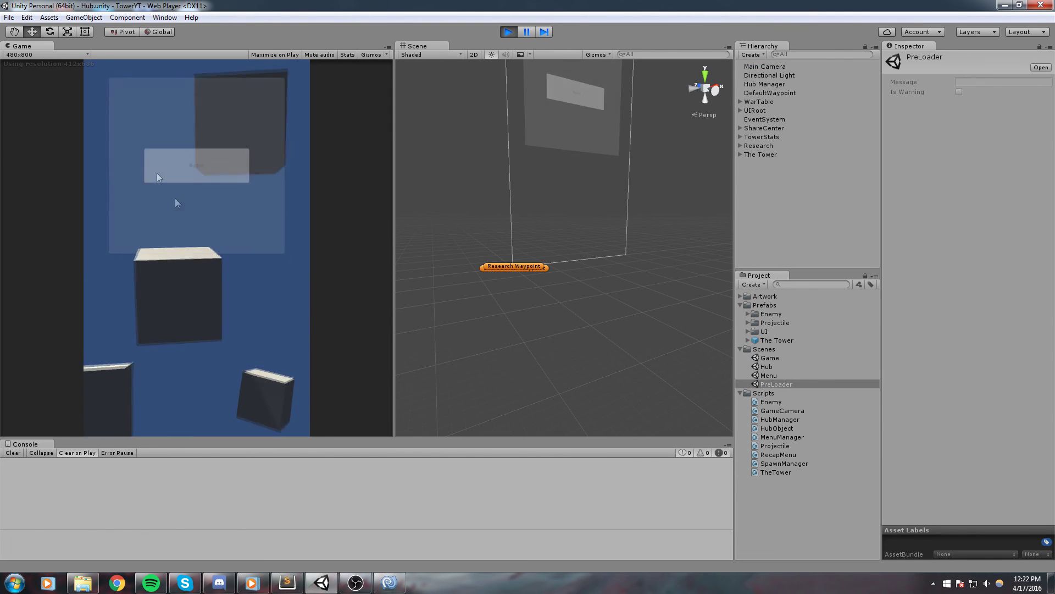
{"action": "left_click", "coordinate": [156, 171]}
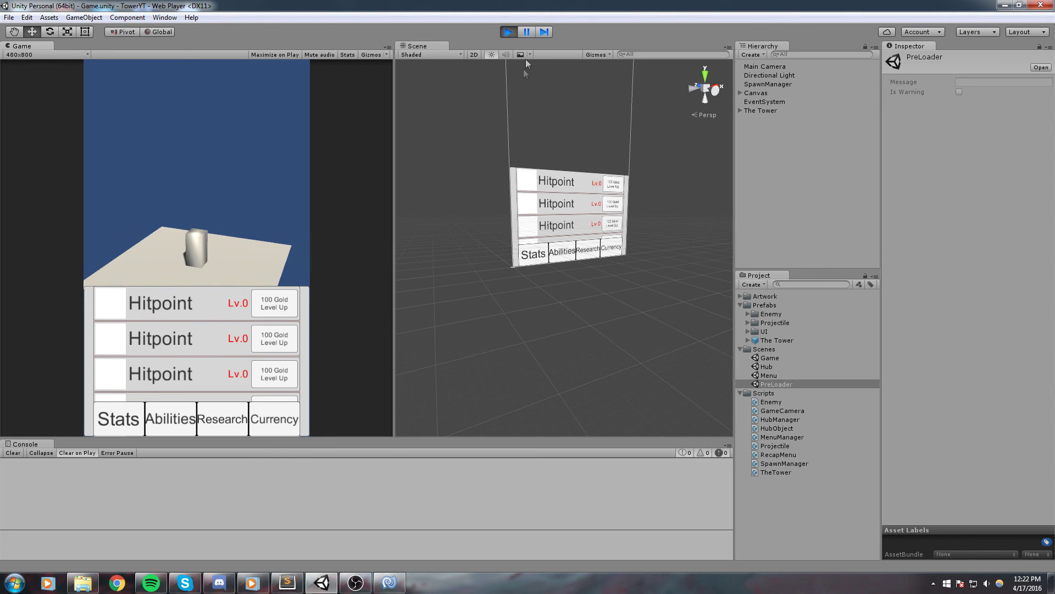
Pause the game, try a Viewport Rect Y of 0.4 on Main Camera, resume to check the view, and stop playback.
{"action": "left_click", "coordinate": [528, 34]}
{"action": "left_click", "coordinate": [764, 66]}
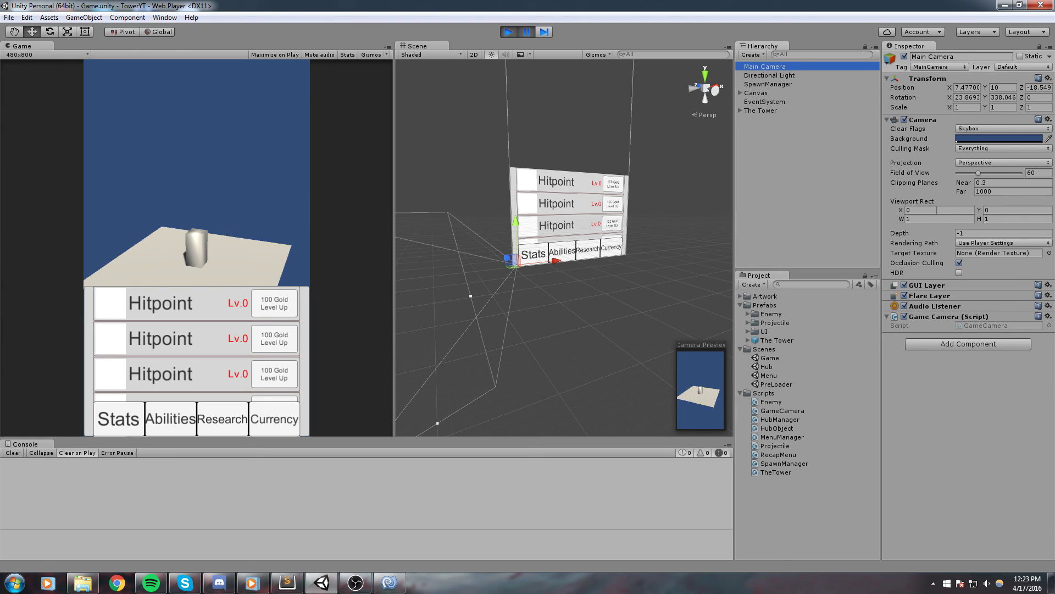
{"action": "left_click_drag", "start_coordinate": [979, 211], "coordinate": [987, 209]}
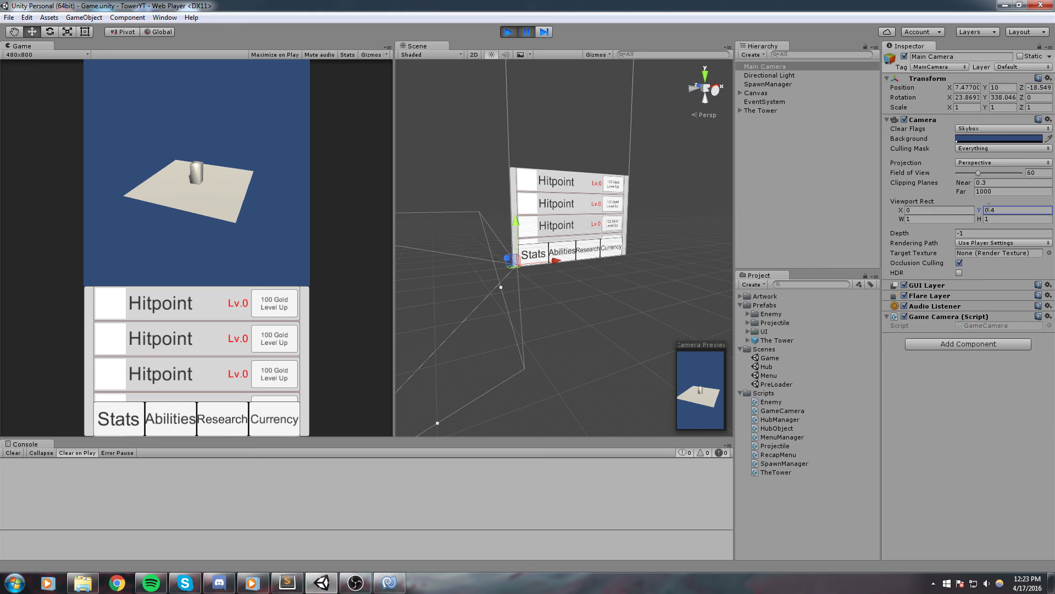
{"action": "left_click", "coordinate": [525, 33]}
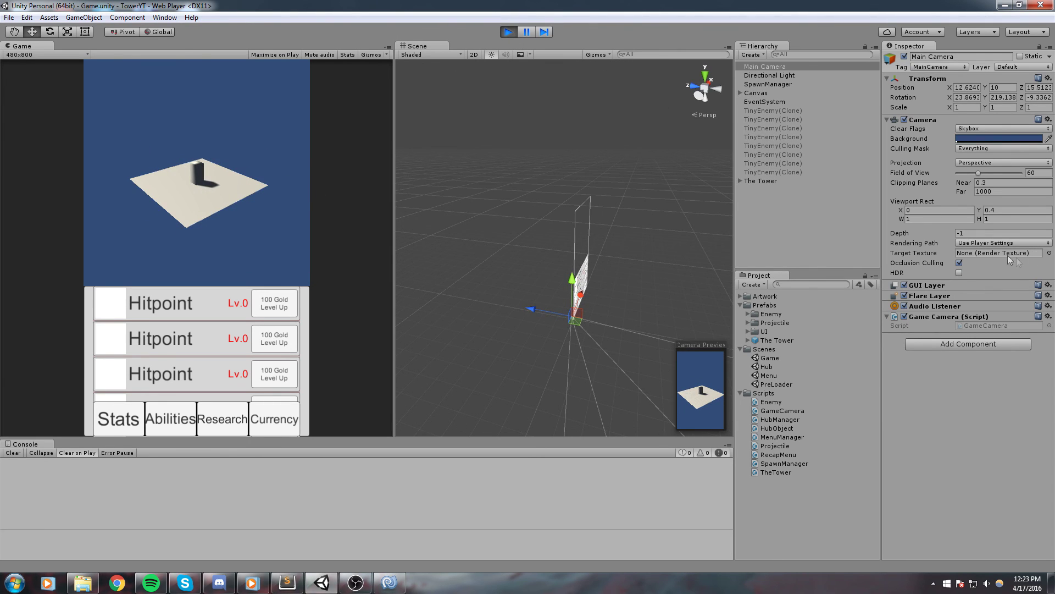
{"action": "left_click", "coordinate": [1006, 210]}
{"action": "left_click", "coordinate": [509, 32]}
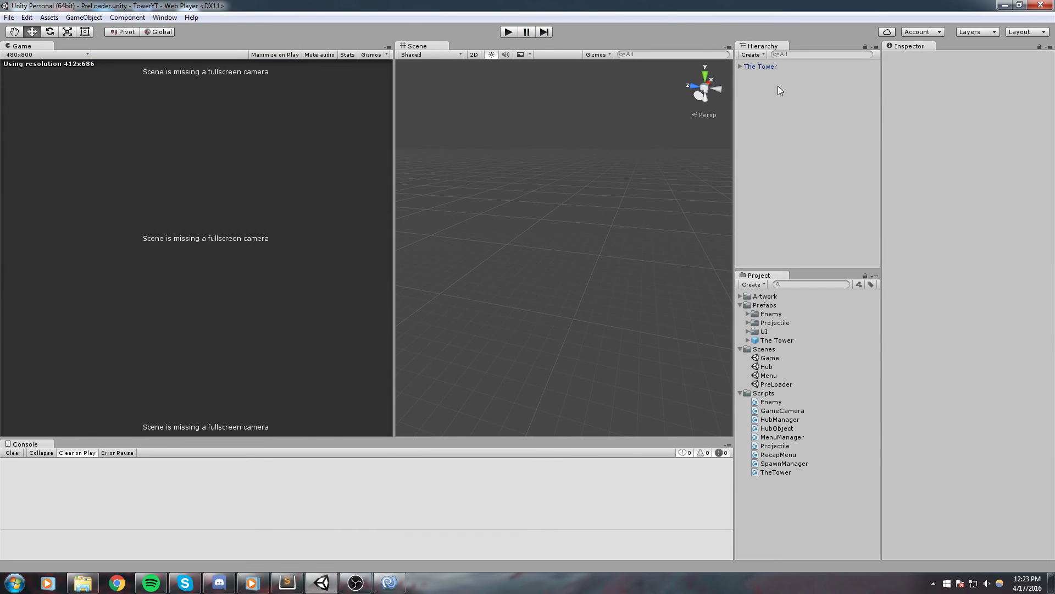
Open the Game scene and set the Main Camera's Viewport Rect Y to 0.4.
{"action": "double_click", "coordinate": [769, 357]}
{"action": "left_click", "coordinate": [784, 68]}
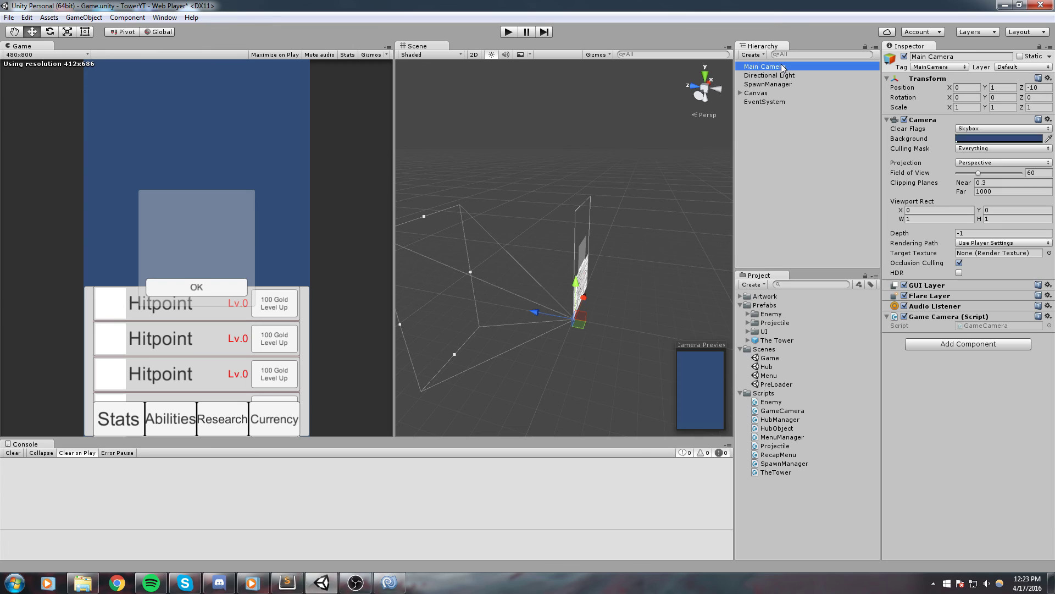
{"action": "left_click", "coordinate": [1003, 210]}
{"action": "type", "text": "0.4"}
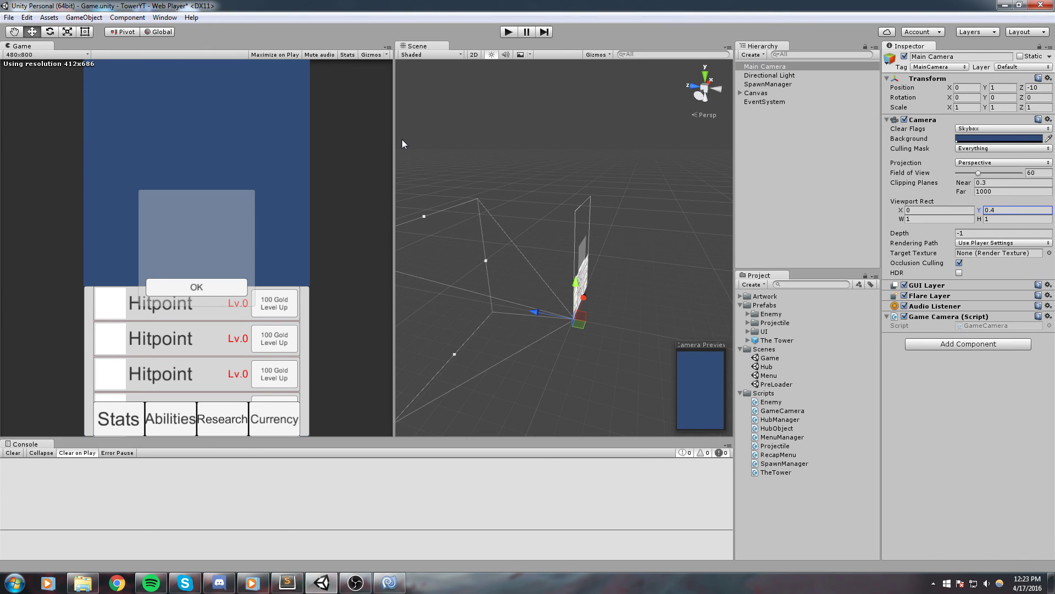
{"action": "right_click_drag", "start_coordinate": [446, 221], "coordinate": [418, 220]}
{"action": "scroll", "coordinate": [418, 219], "scroll_direction": "down", "scroll_amount": 3}
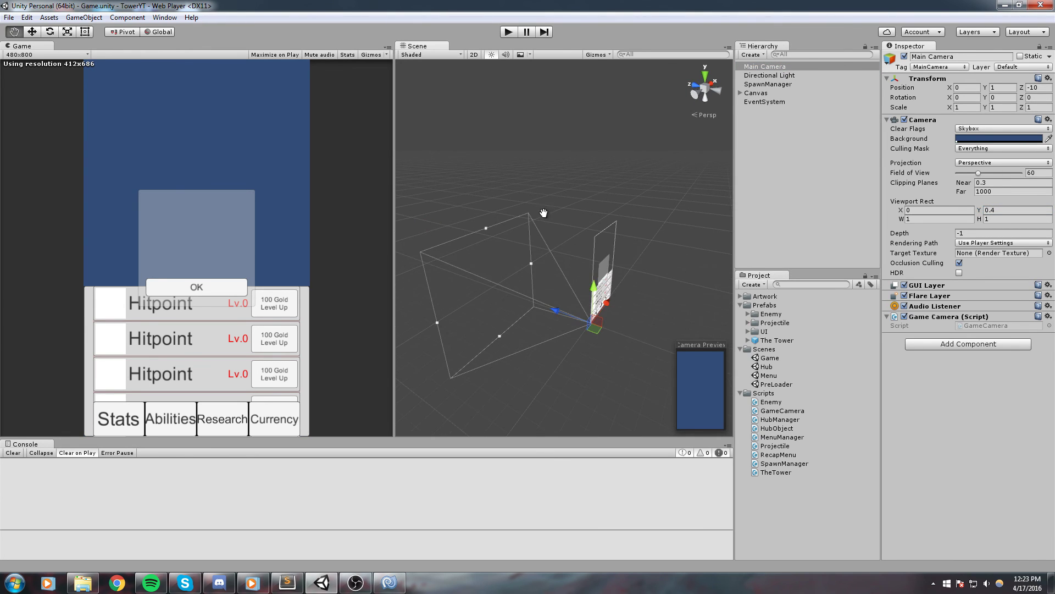
Open the PreLoader scene and play through the splash and hub screens to check the Game scene's camera framing.
{"action": "double_click", "coordinate": [777, 384]}
{"action": "left_click", "coordinate": [510, 32]}
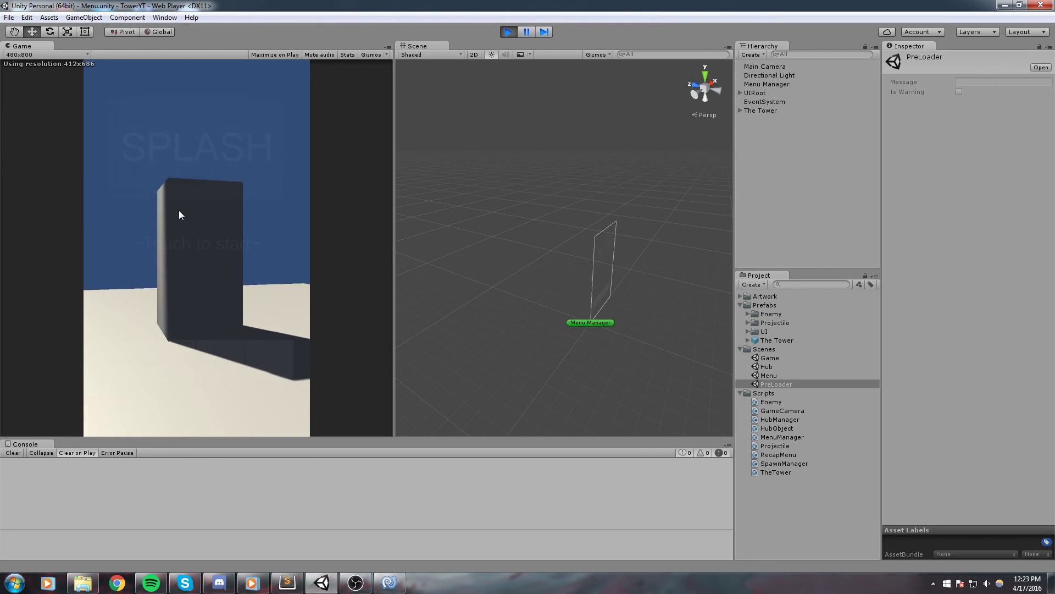
{"action": "left_click", "coordinate": [206, 246]}
{"action": "left_click", "coordinate": [202, 265]}
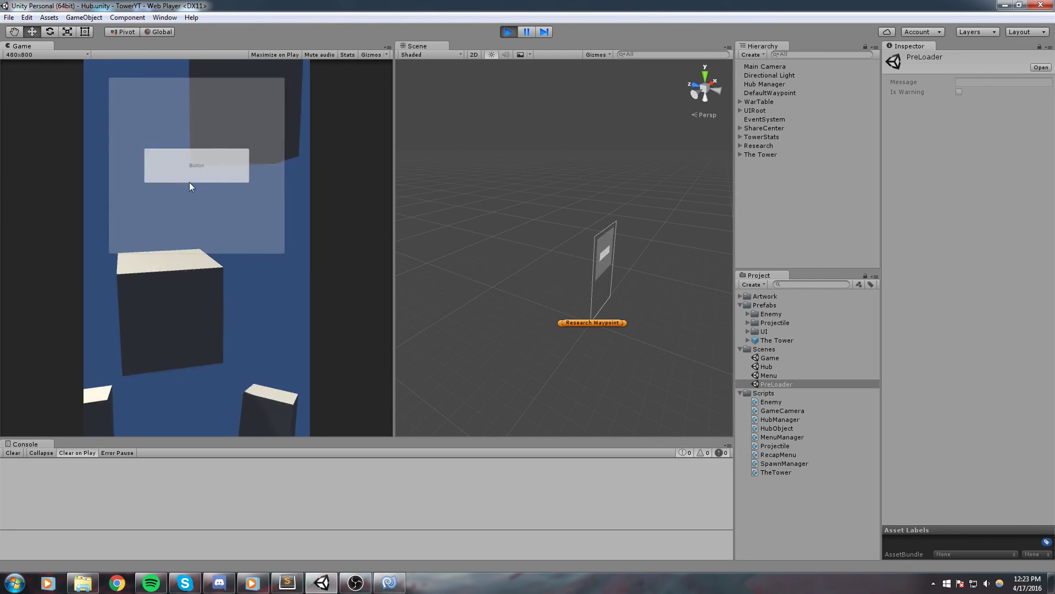
{"action": "left_click", "coordinate": [186, 175]}
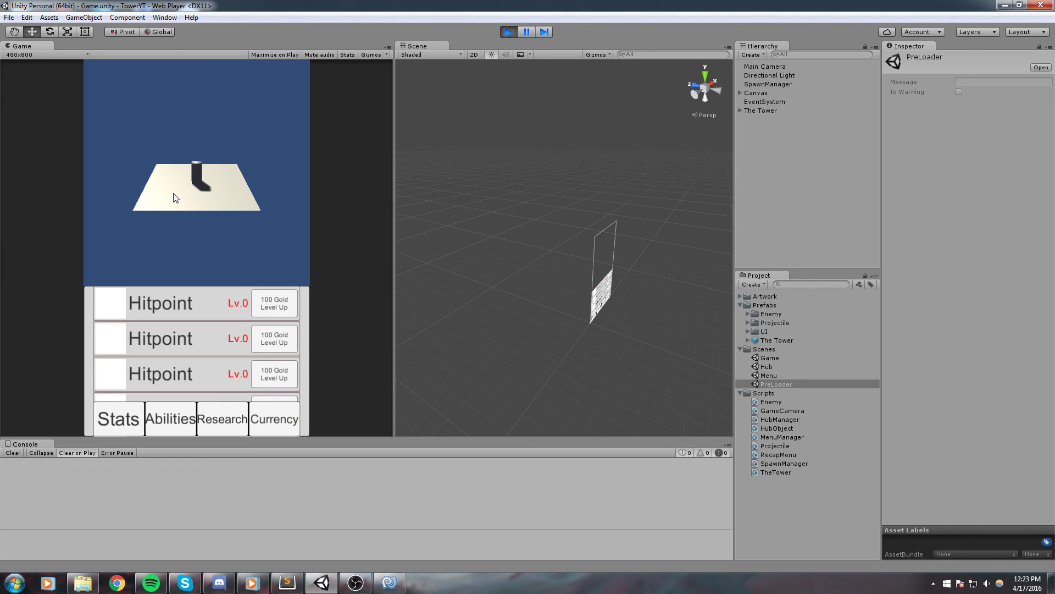